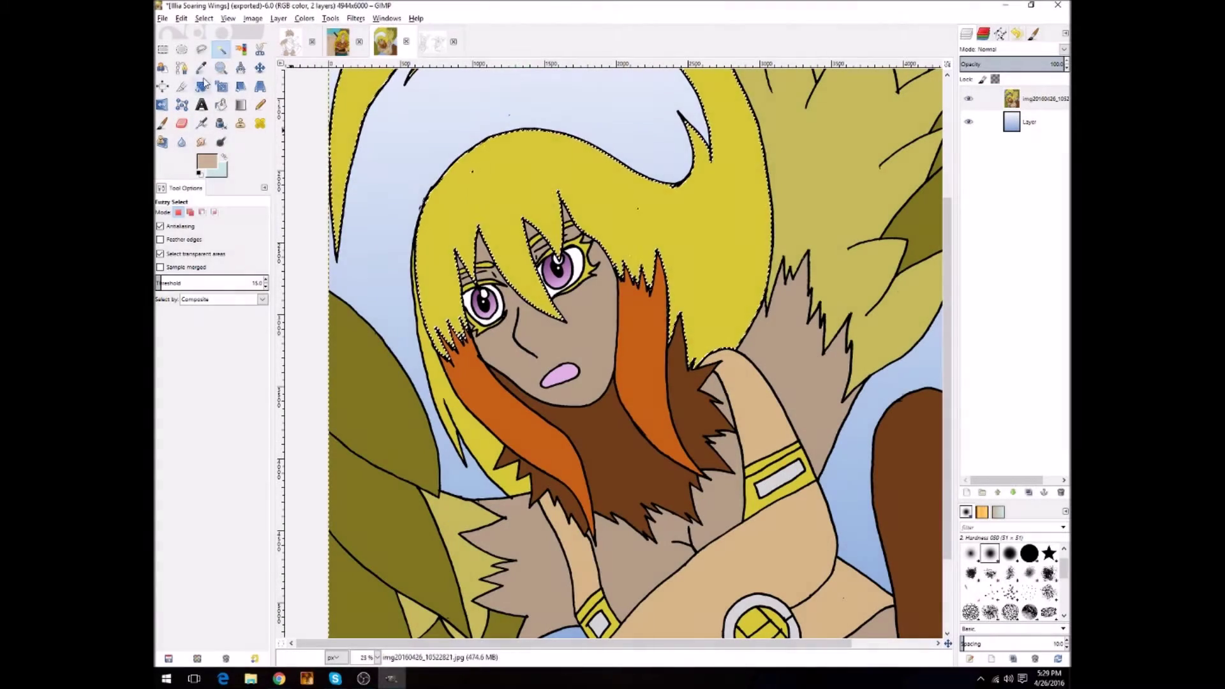
Set a darker olive colour and paint the first Pencil shading strokes on the hair
click(206, 161)
click(228, 239)
click(306, 361)
key(n)
drag(488, 214, 562, 316)
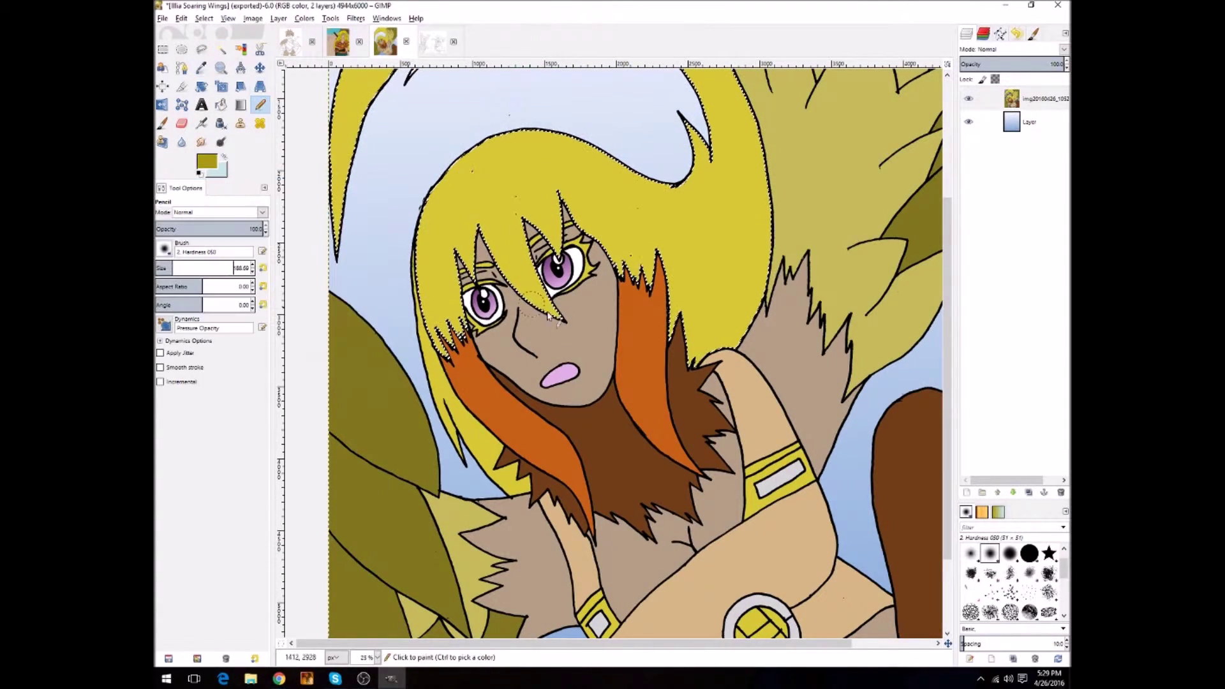
drag(427, 239, 469, 156)
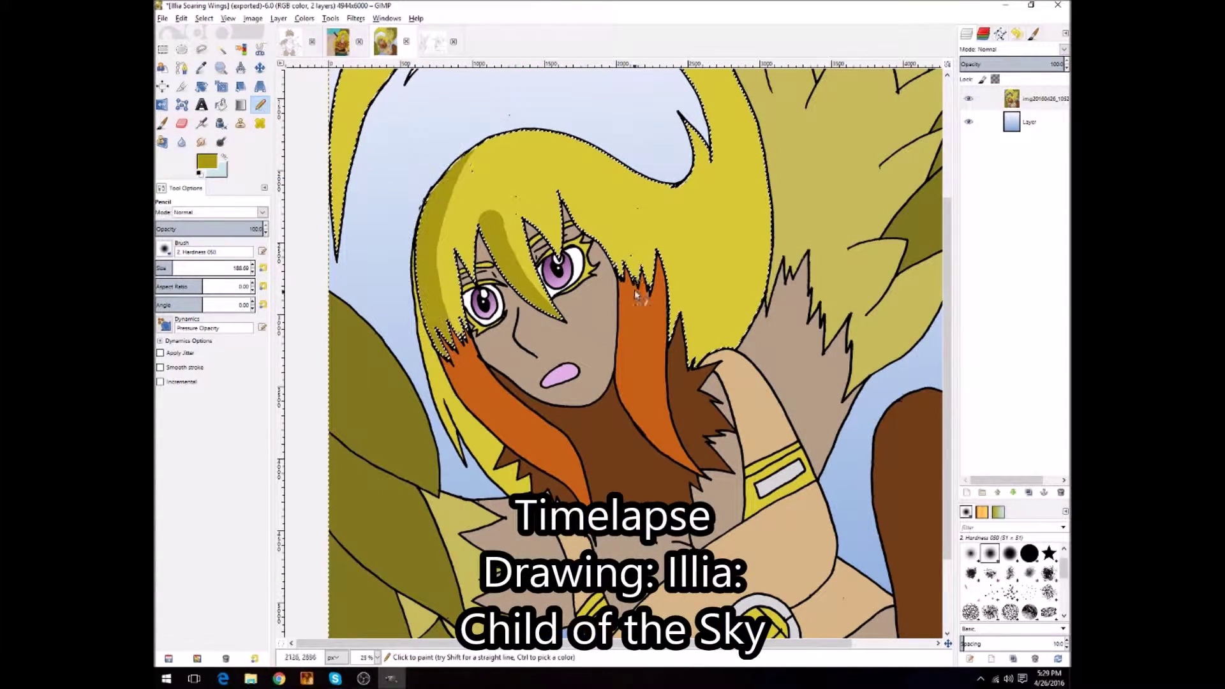
Enlarge the brush to about 370 and shade the hair's outer and inner edges olive
key(bracketright)
mouse_move(657, 245)
mouse_down()
mouse_move(743, 293)
mouse_move(746, 347)
mouse_up()
click(174, 270)
scroll(635, 351, up, 5)
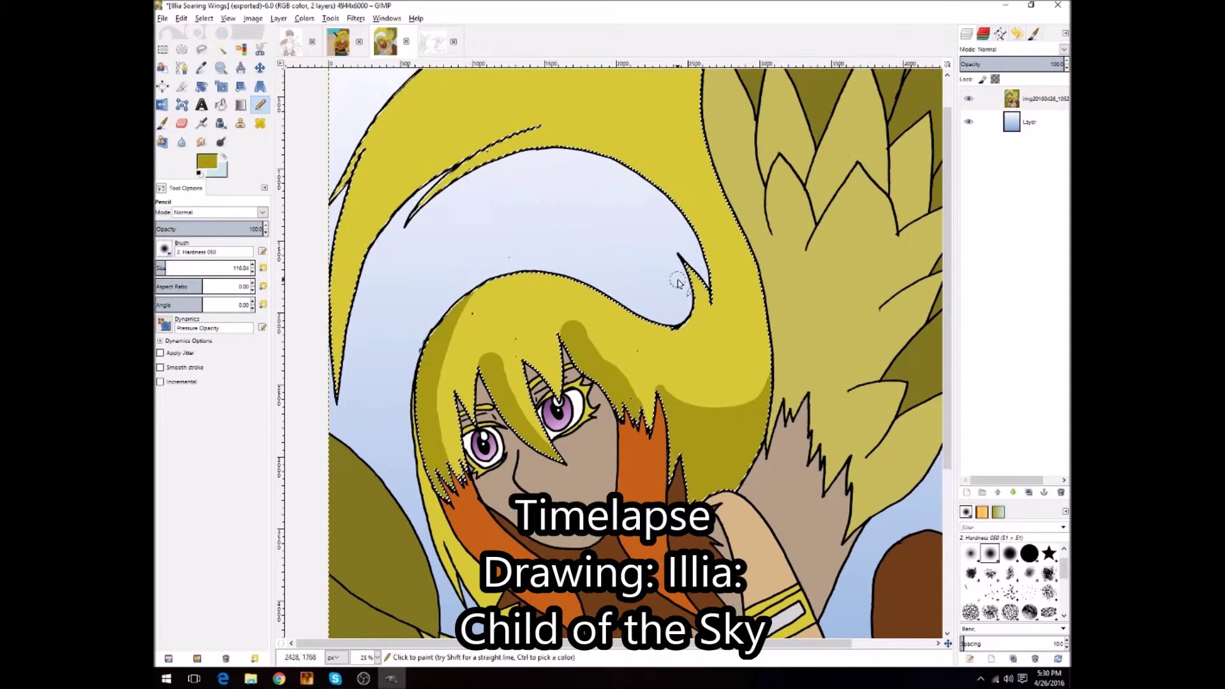
drag(175, 270, 189, 270)
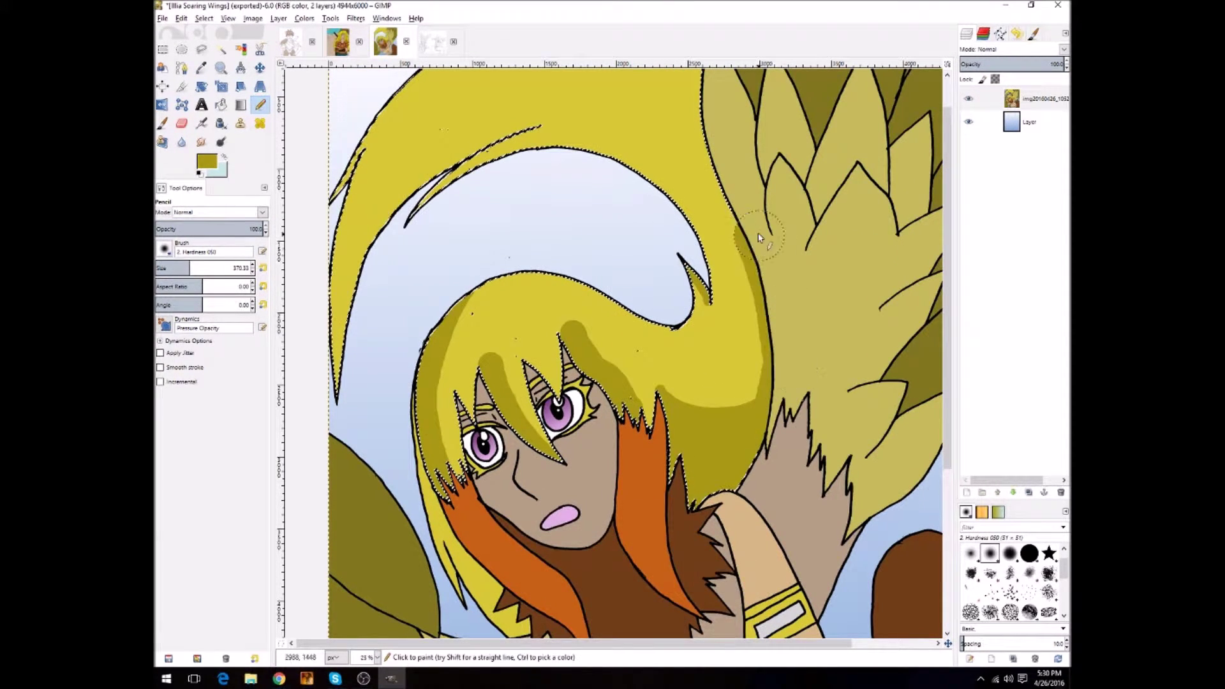
drag(765, 249, 718, 156)
scroll(725, 201, up, 2)
mouse_move(664, 246)
mouse_down()
mouse_move(514, 207)
mouse_move(602, 201)
mouse_up()
Paint olive bands along the upper inner hair curve and left edge
drag(344, 433, 392, 249)
mouse_move(452, 185)
mouse_down()
mouse_move(476, 247)
mouse_move(616, 208)
mouse_up()
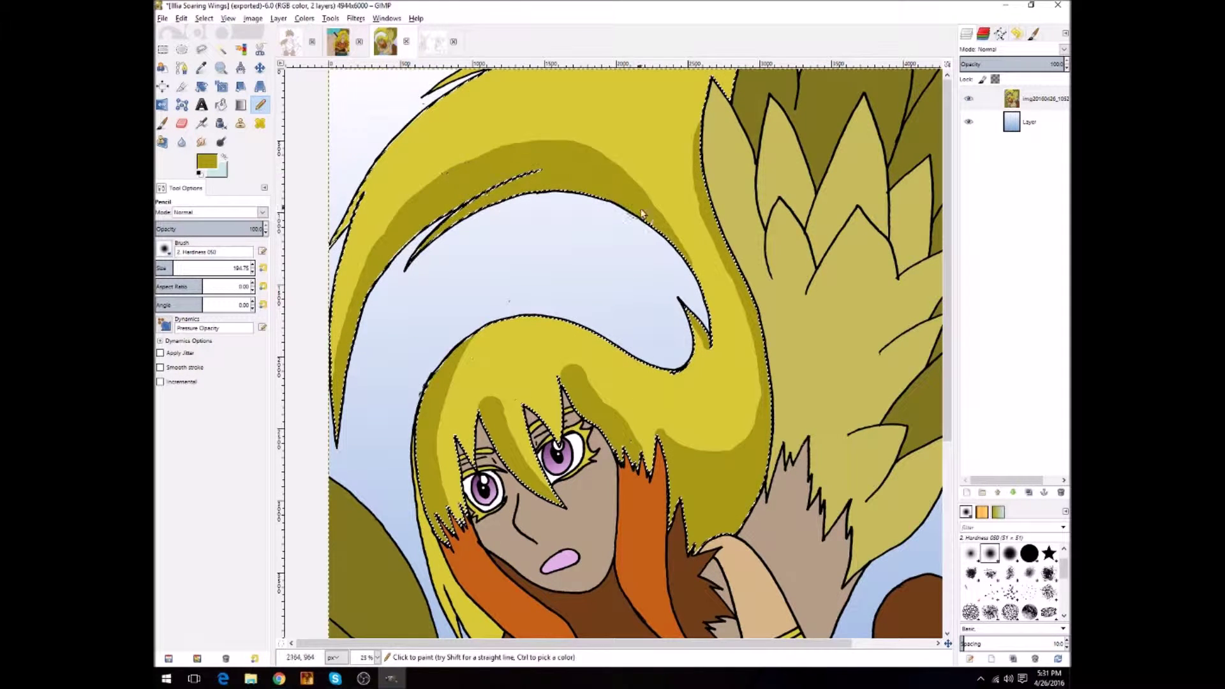
scroll(536, 402, down, 5)
scroll(536, 402, up, 5)
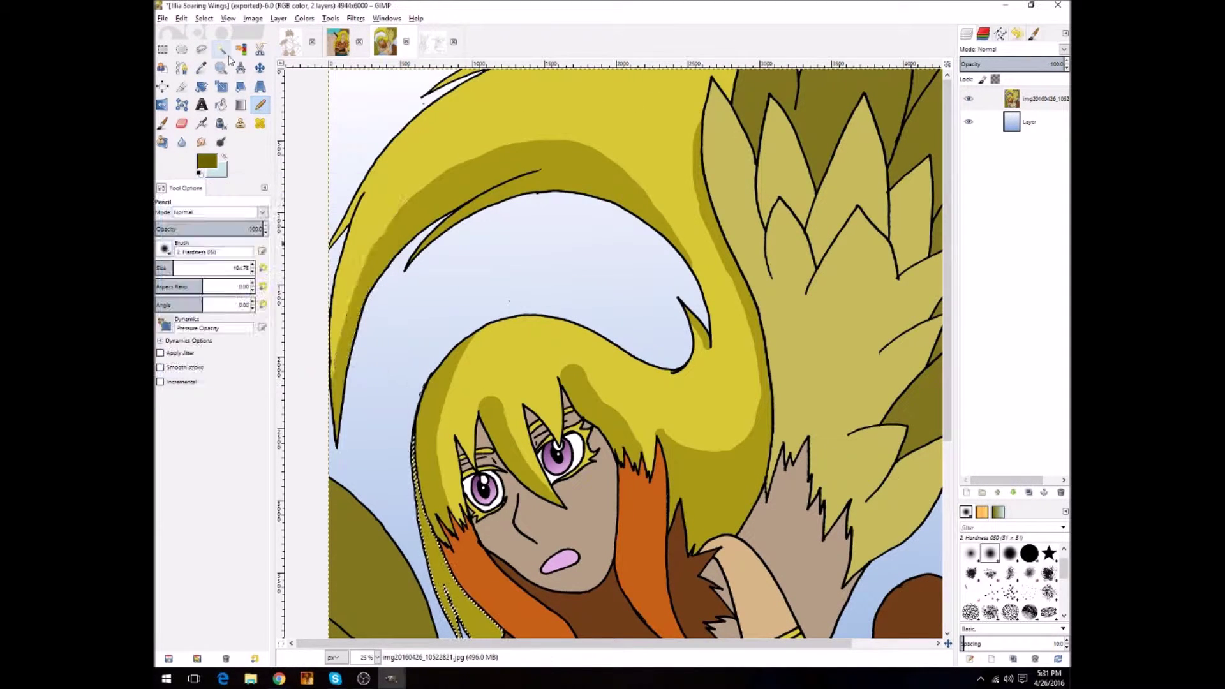
mouse_move(358, 350)
mouse_down()
mouse_move(392, 268)
mouse_move(459, 198)
mouse_move(572, 187)
mouse_up()
Fuzzy Select the small strand tip and shade the hair's right edge olive
key(u)
click(701, 323)
key(n)
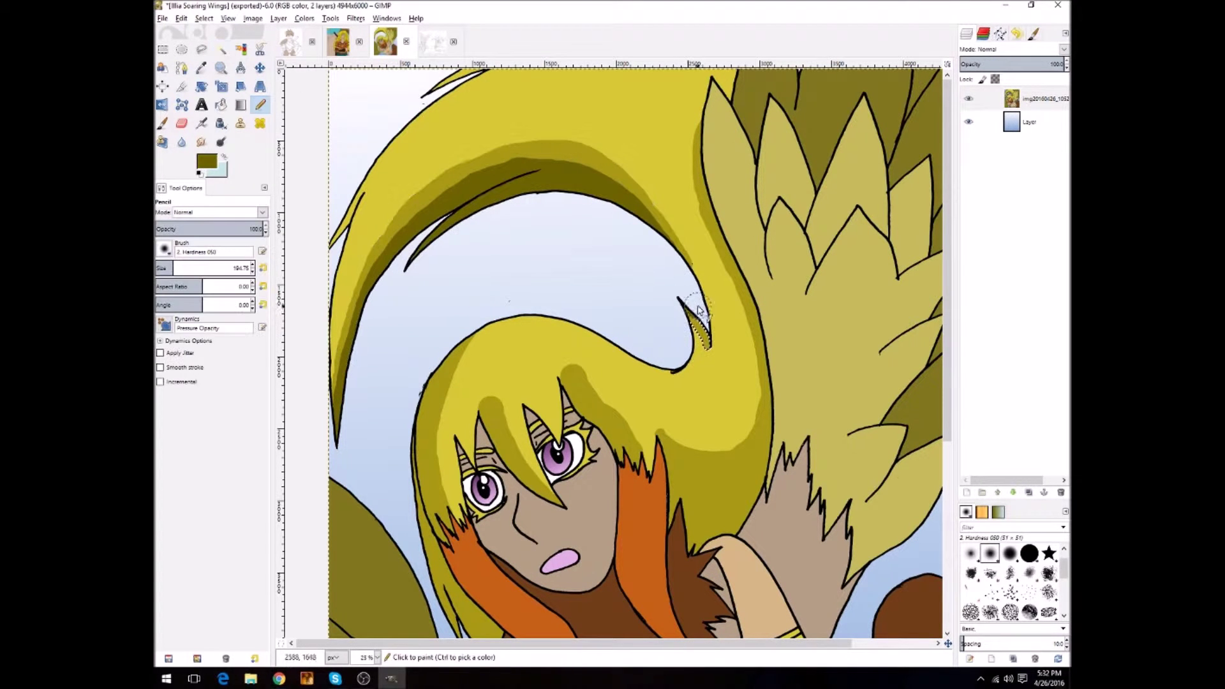
drag(779, 426, 773, 354)
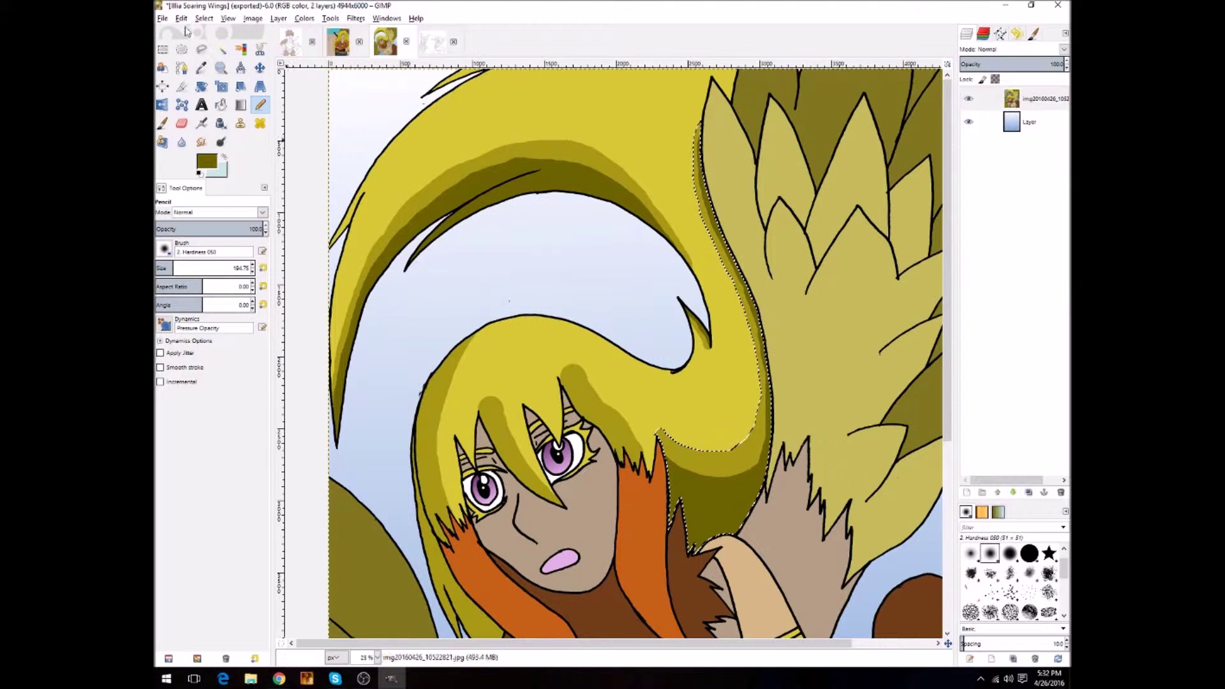
Fuzzy Select the left orange strand and the upper hair strand regions
key(u)
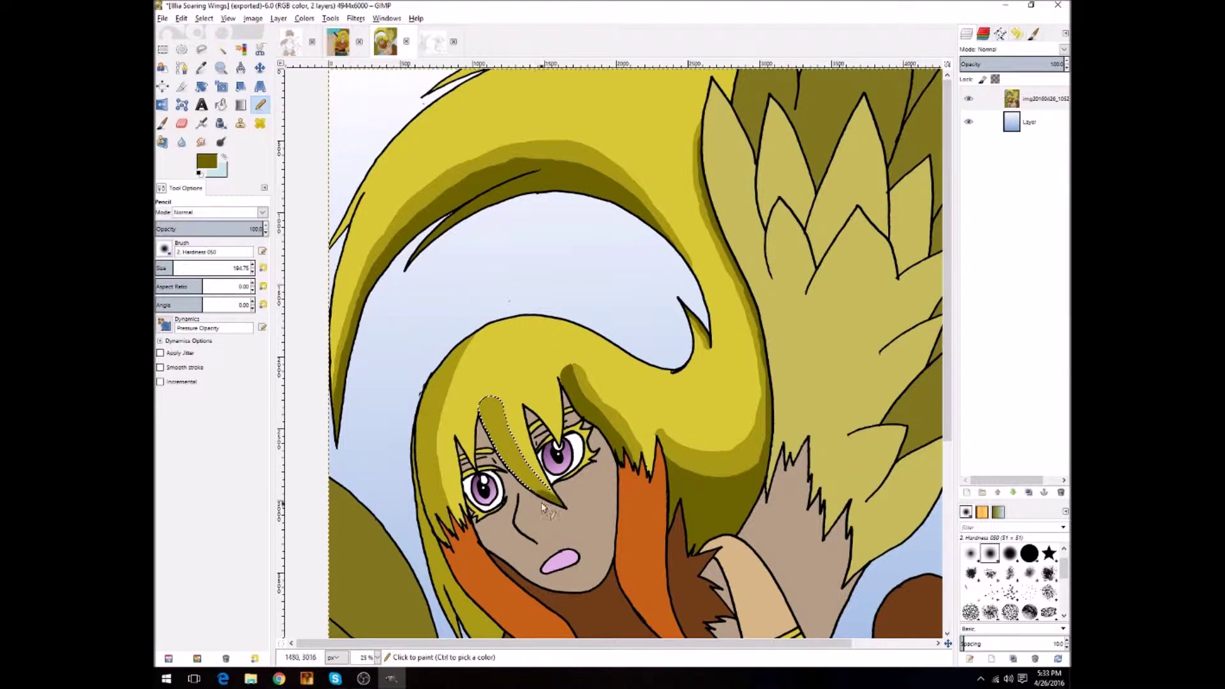
scroll(574, 382, down, 3)
click(460, 484)
click(259, 105)
key(u)
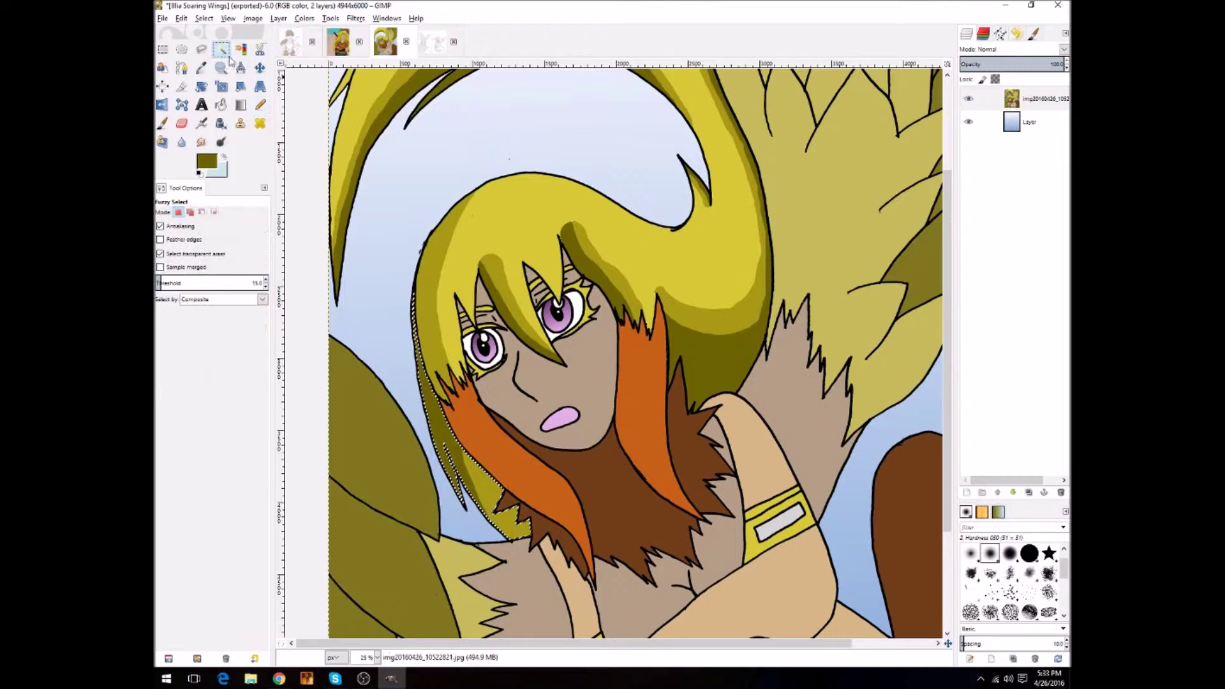
click(439, 395)
key(n)
Fuzzy Select the large upper hair mass and the small strand near the eye
key(u)
click(464, 305)
key(n)
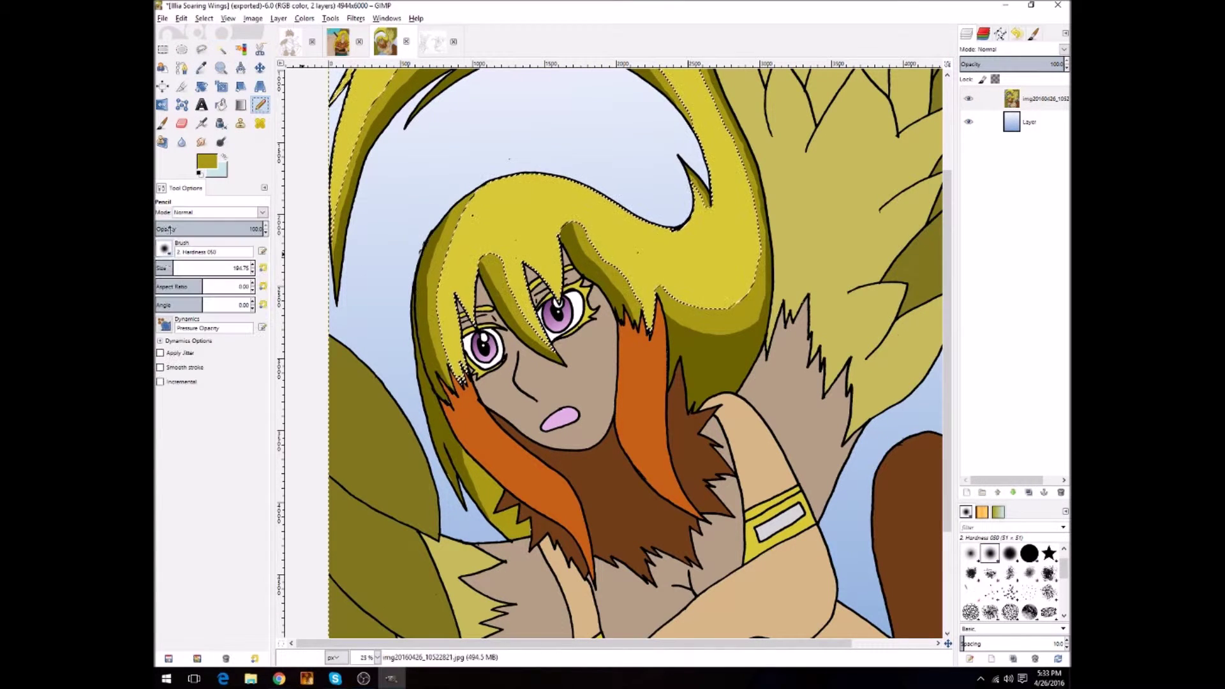
key(u)
key(n)
ctrl+click(464, 304)
key(u)
Sample a brown from the drawing and darken the left orange hair strand
click(544, 274)
key(n)
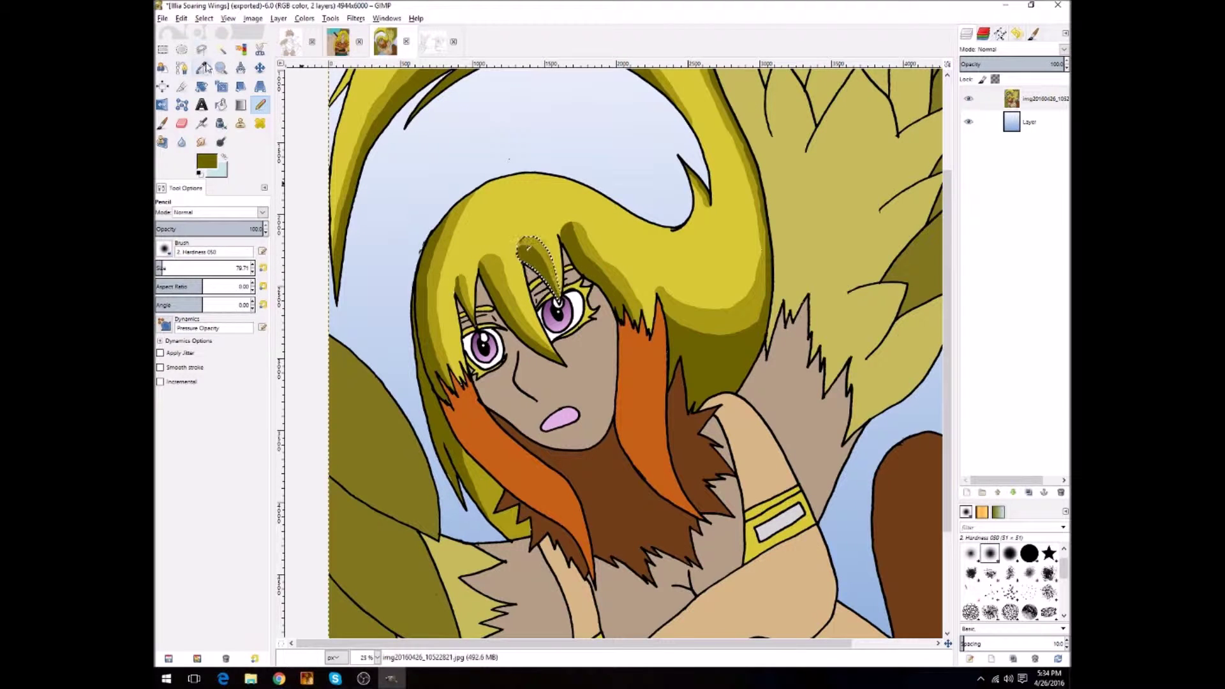
ctrl+click(637, 485)
key(u)
click(541, 510)
key(n)
drag(541, 510, 446, 389)
Select the right orange hair strand and darken it brown
key(u)
click(642, 383)
key(n)
mouse_move(664, 497)
mouse_down()
mouse_move(629, 436)
mouse_move(638, 325)
mouse_up()
Repaint the left and right orange strands dark brown inside fresh selections
key(u)
click(510, 484)
key(n)
mouse_move(574, 535)
mouse_down()
mouse_move(453, 426)
mouse_move(447, 379)
mouse_up()
key(u)
click(657, 446)
key(n)
drag(620, 371, 628, 325)
Paint a peach highlight along the left orange strand, then select the right strand
key(u)
click(206, 161)
click(500, 458)
key(n)
mouse_move(578, 504)
mouse_down()
mouse_move(572, 483)
mouse_move(478, 406)
mouse_up()
key(u)
click(657, 415)
key(n)
Paint pale yellow highlights on the blonde hair's crown, top, left edge and upper outer curve
click(206, 160)
click(221, 49)
click(606, 275)
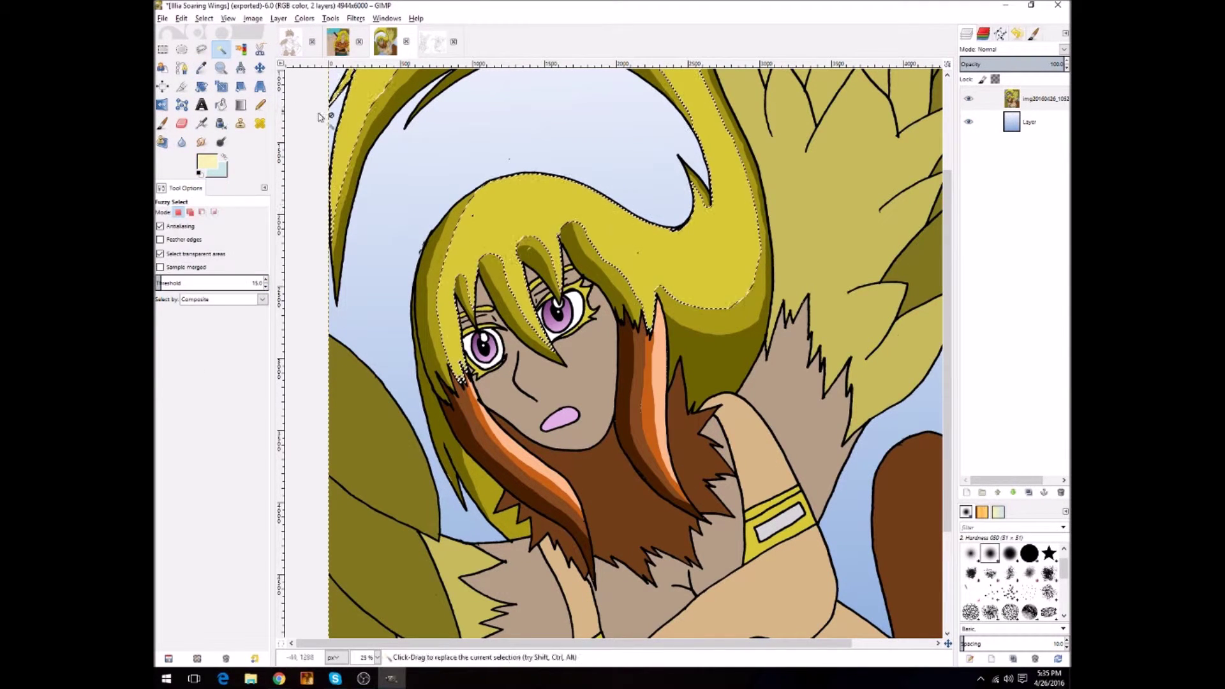
key(n)
drag(546, 240, 520, 300)
drag(469, 389, 453, 319)
drag(498, 208, 554, 197)
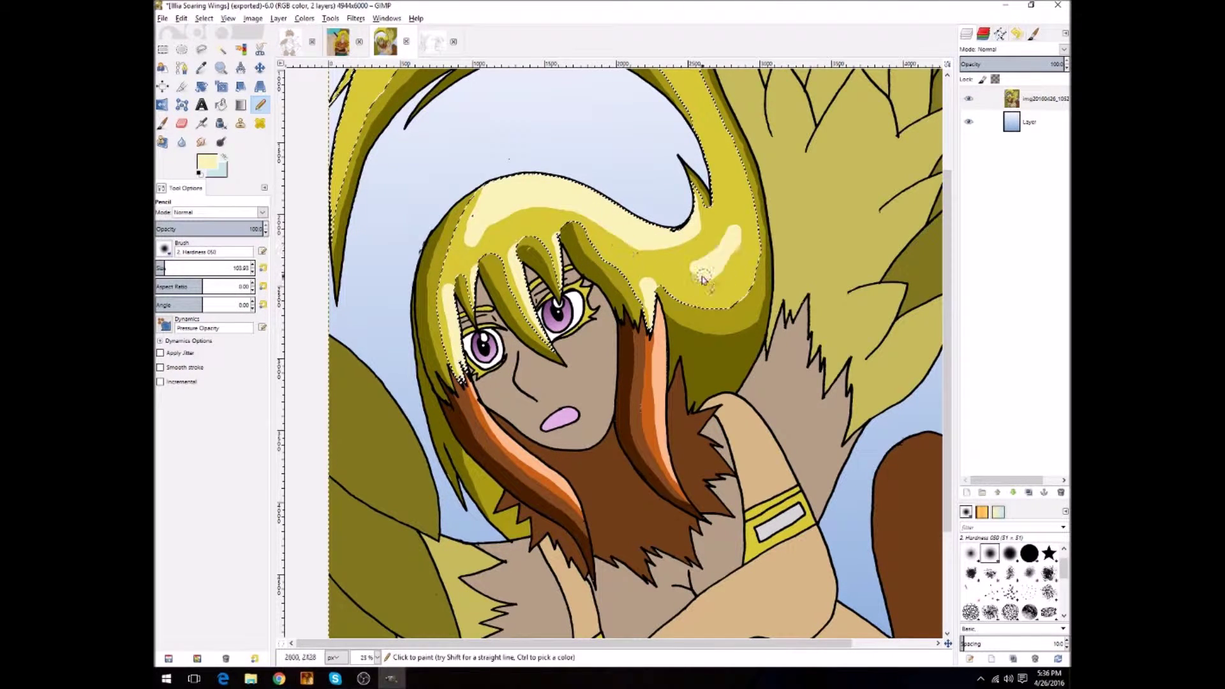
scroll(702, 279, up, 5)
mouse_move(347, 246)
mouse_down()
mouse_move(421, 127)
mouse_move(702, 76)
mouse_move(536, 82)
mouse_move(561, 109)
mouse_up()
scroll(574, 319, down, 3)
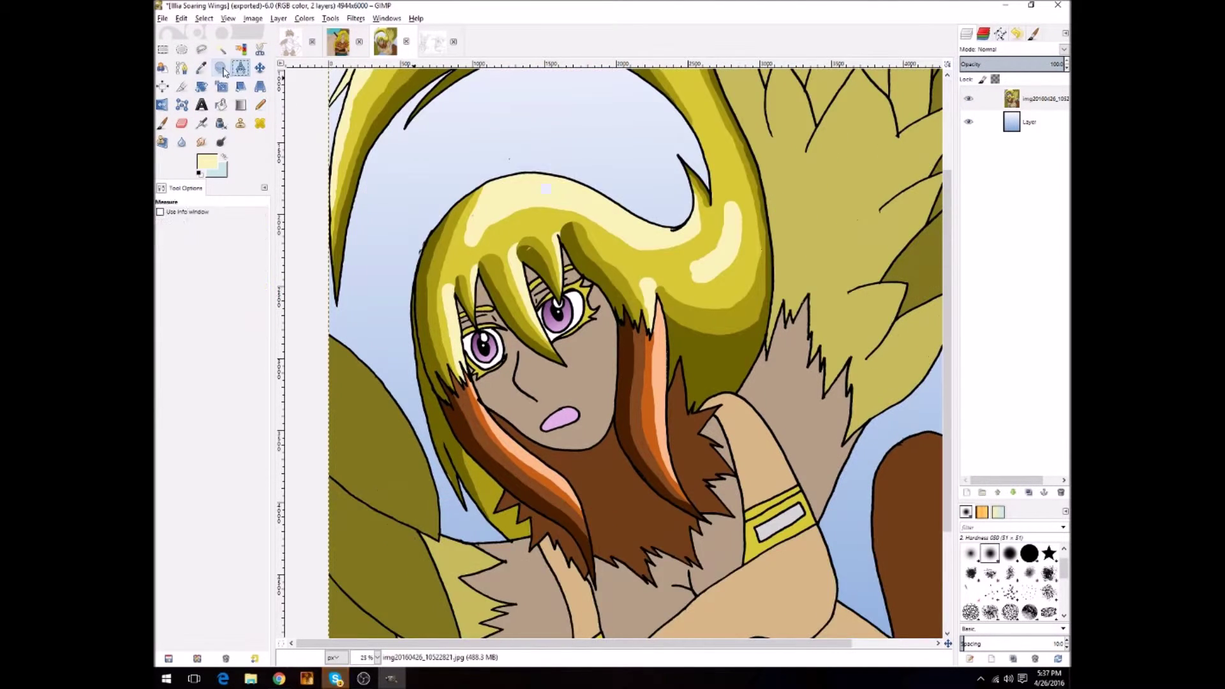
Select the face skin, pick a darker skin colour, and try face shadow strokes, then undo them
key(minus)
key(u)
click(206, 161)
click(306, 358)
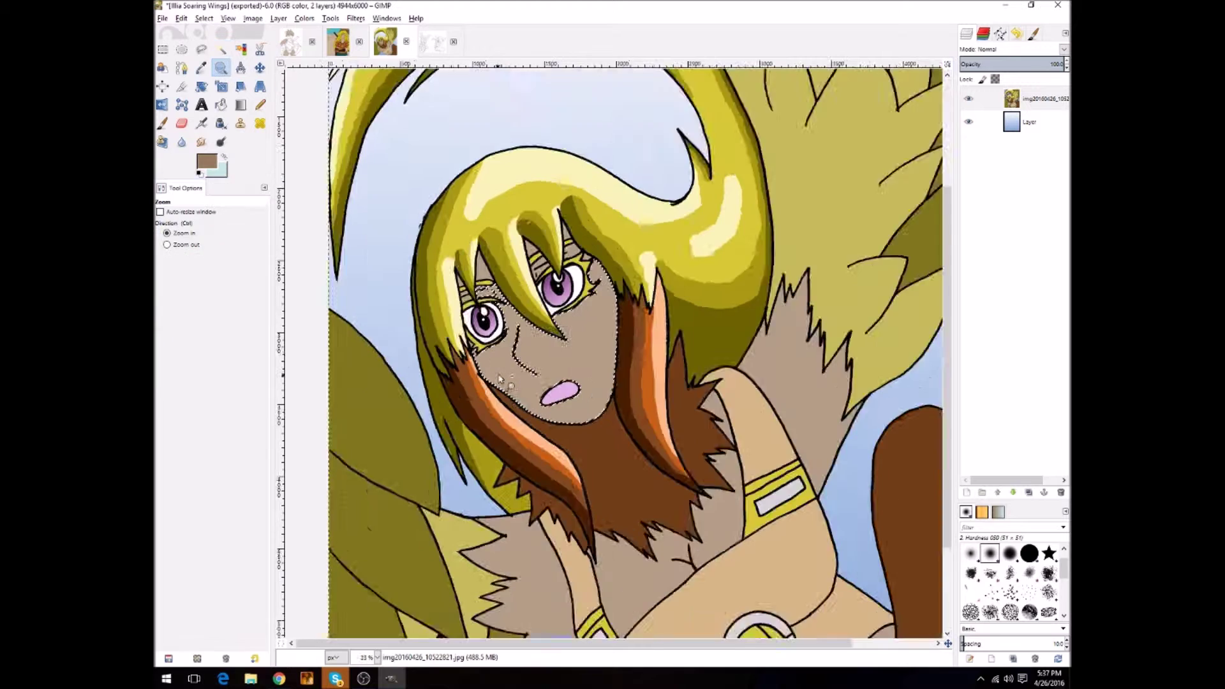
key(n)
scroll(657, 403, up, 3)
mouse_move(516, 304)
mouse_down()
mouse_move(504, 395)
mouse_move(638, 421)
mouse_up()
key(ctrl+z)
Paint a shadow below the eye and try selecting the hair near the right eye, undoing it
key(u)
click(260, 104)
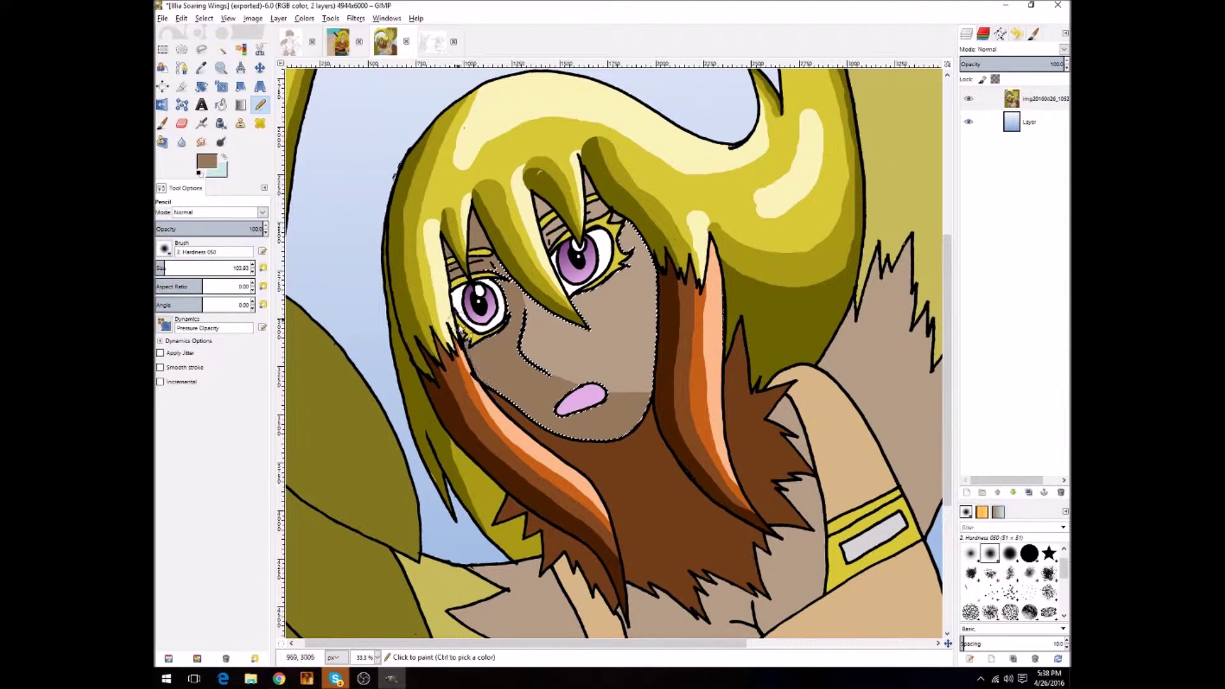
drag(530, 300, 582, 338)
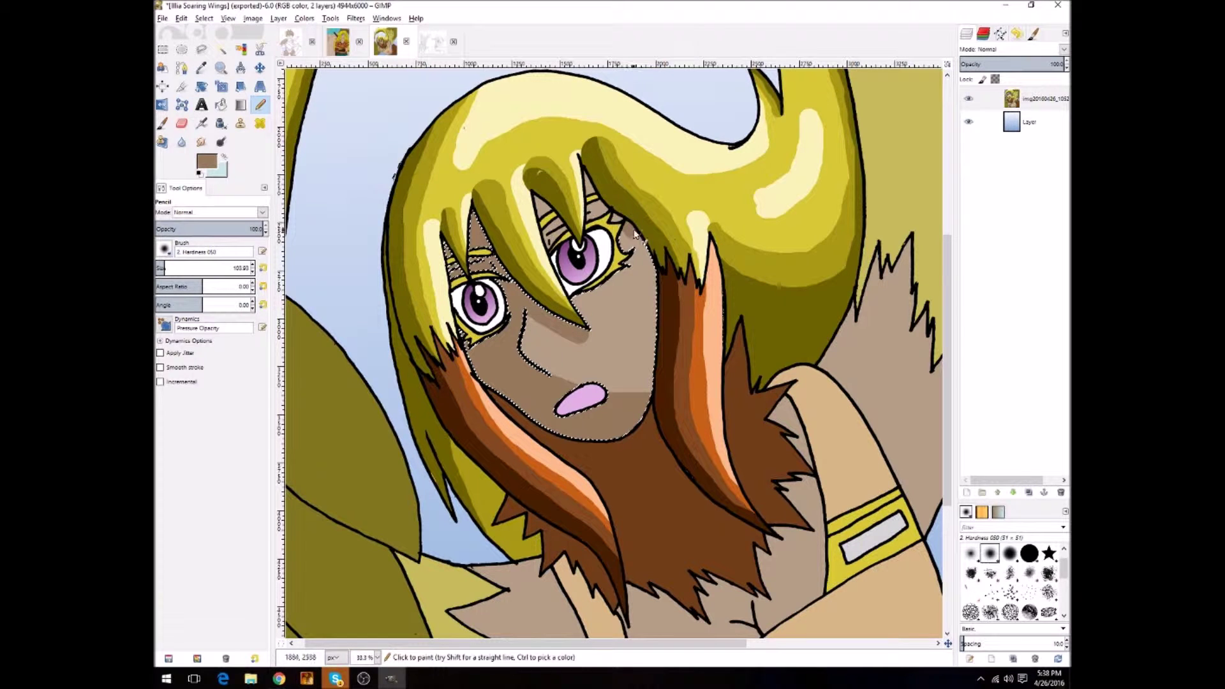
key(u)
click(549, 220)
key(n)
key(u)
shift+click(604, 203)
key(n)
key(ctrl+z)
key(ctrl+z)
Shade along the chin in darker brown, then reselect skin and hair beside the eyes
click(206, 161)
click(306, 358)
drag(586, 433, 593, 440)
key(u)
shift+click(482, 261)
key(n)
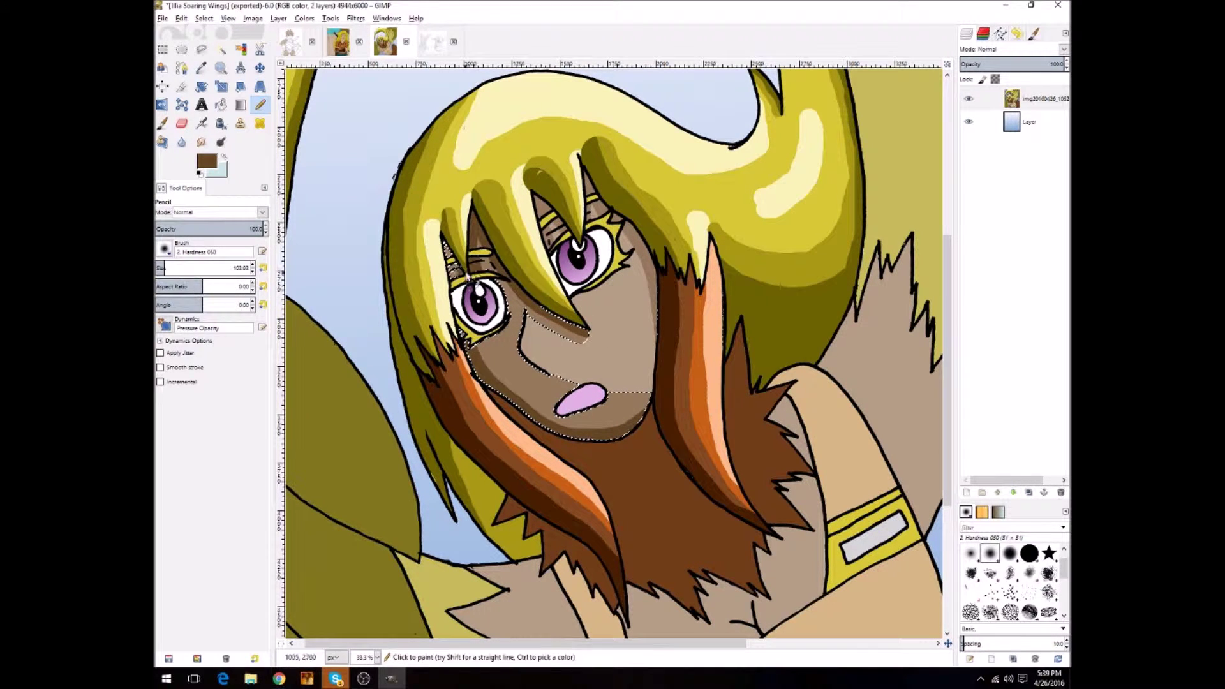
key(u)
click(547, 236)
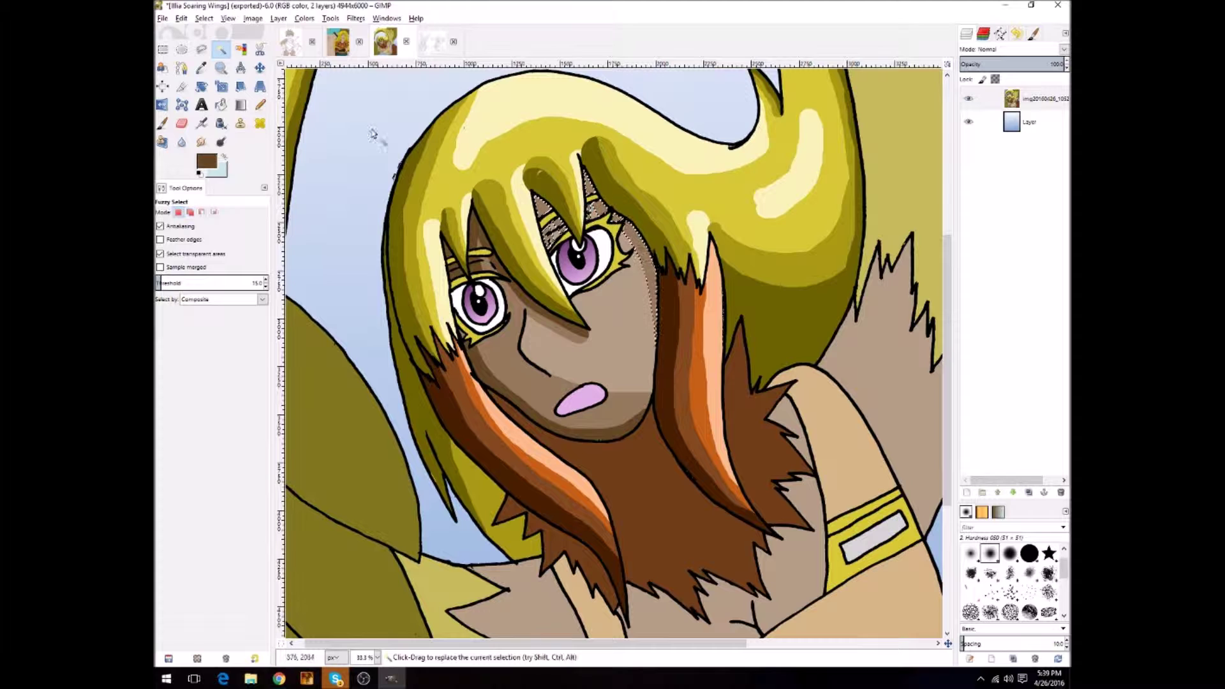
key(n)
Choose light beige and dab blush on both cheeks
click(206, 161)
click(309, 358)
drag(526, 337, 536, 357)
drag(603, 303, 635, 319)
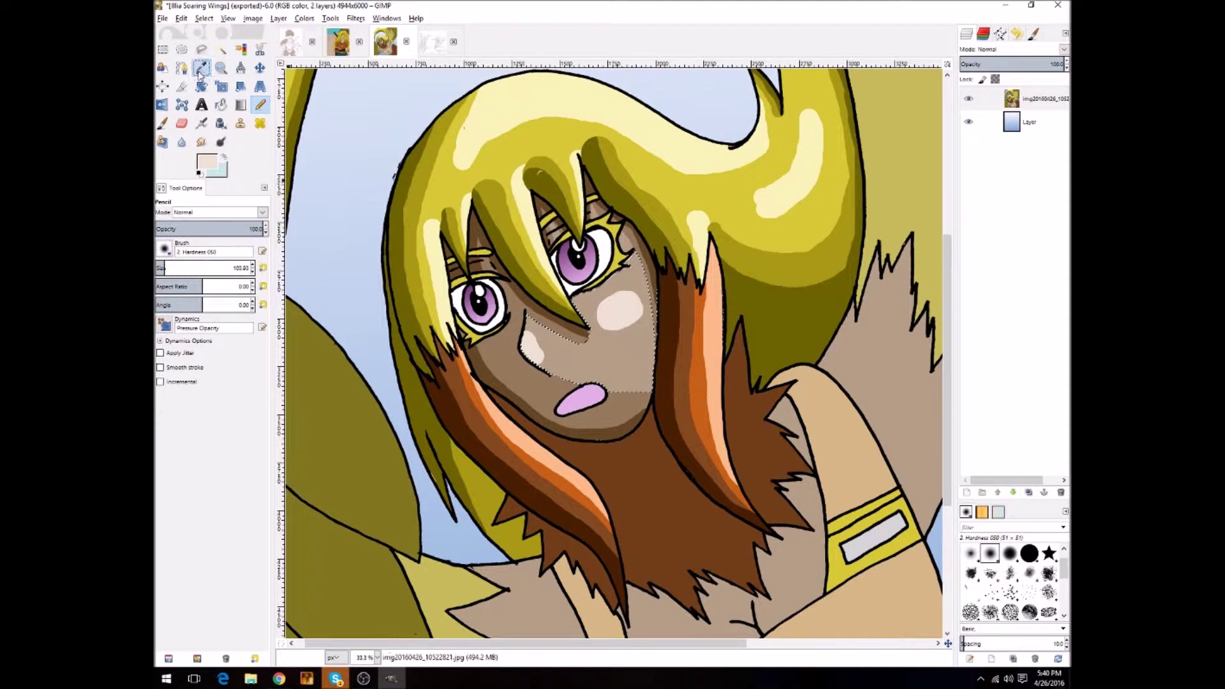
Fuzzy Select the chest fur and paint a first shading stroke down it
key(u)
scroll(613, 351, down, 5)
click(746, 472)
key(n)
drag(677, 466, 674, 563)
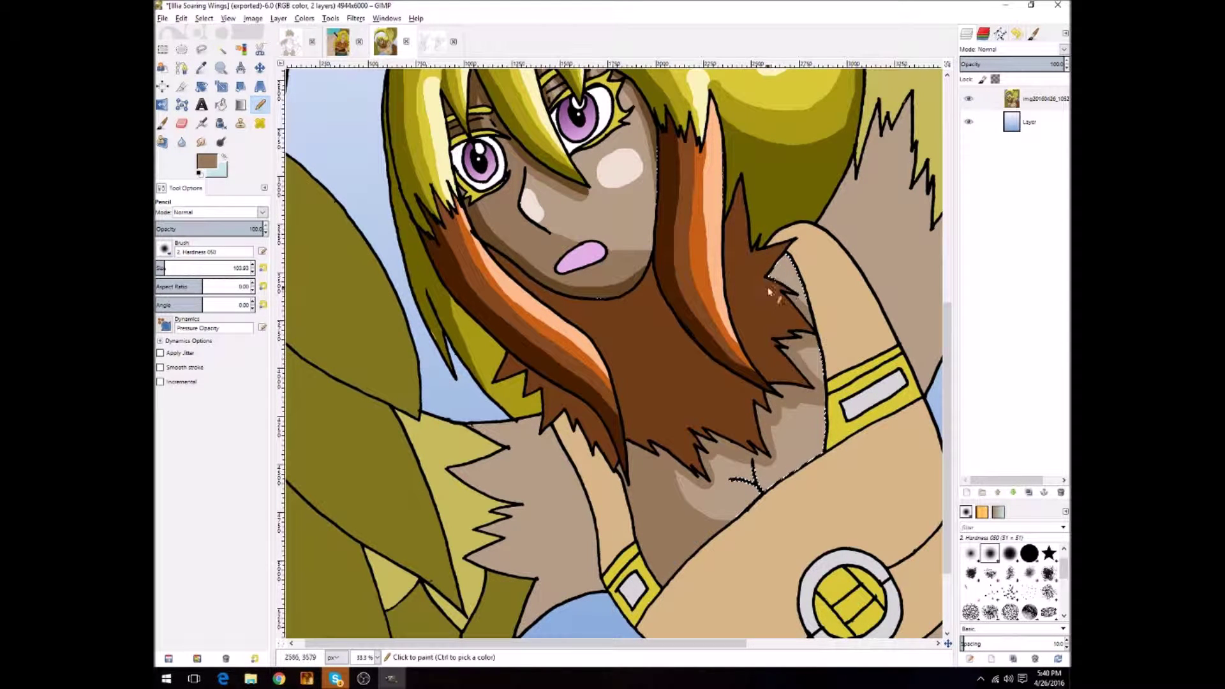
Shade the chest fur edges dark brown and dab two light spots on it
drag(770, 292, 823, 344)
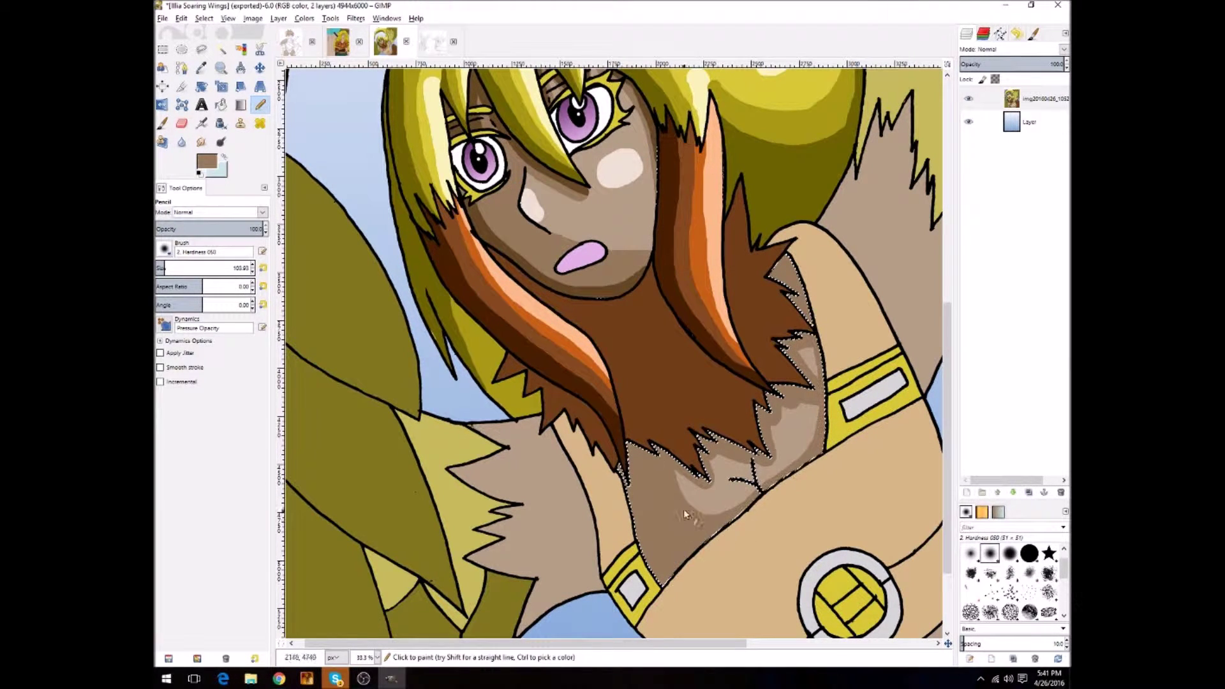
ctrl+click(727, 446)
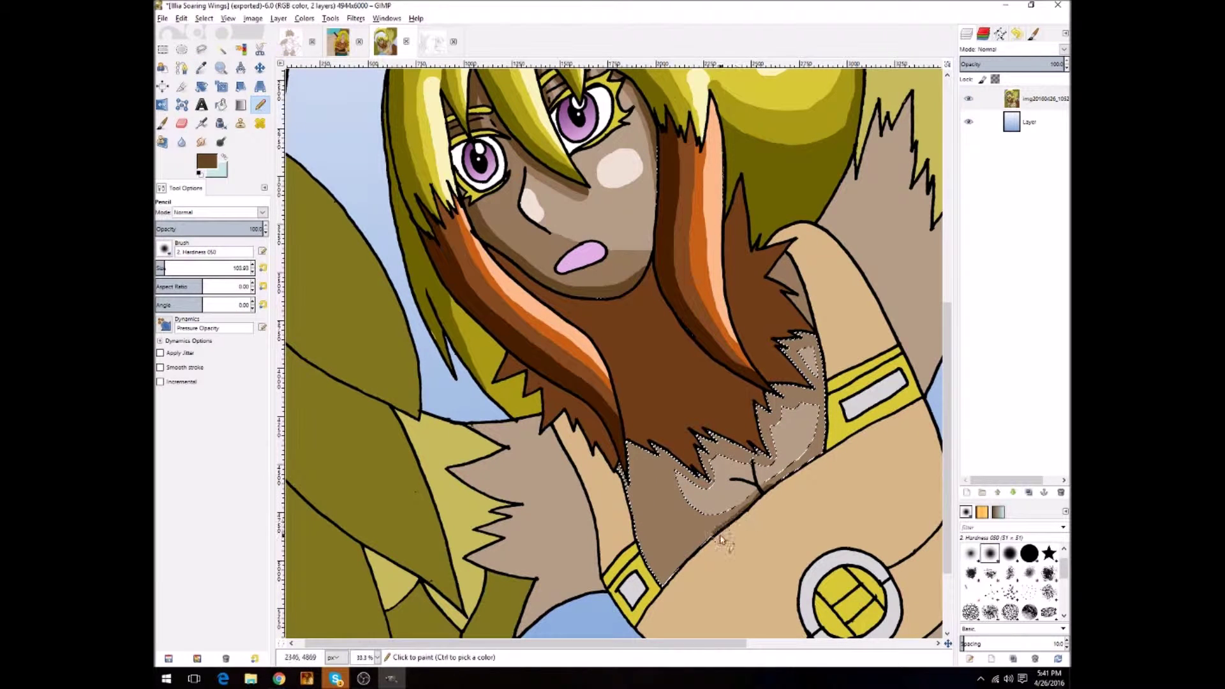
drag(721, 539, 647, 545)
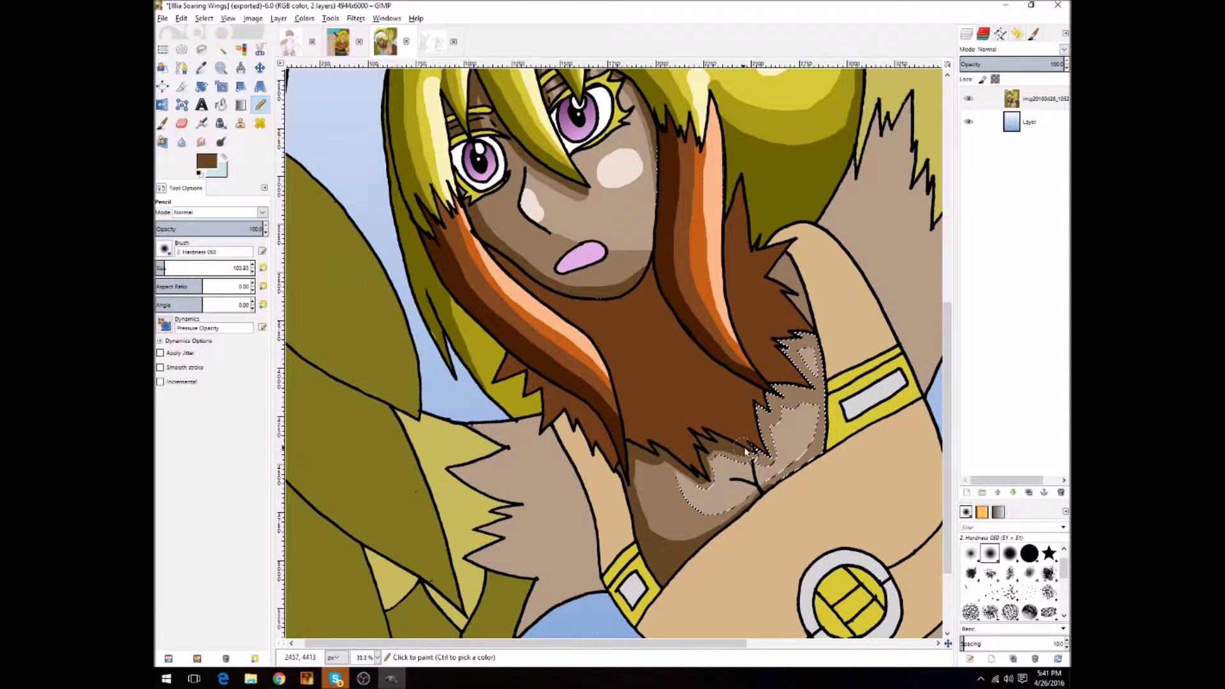
drag(787, 361, 823, 345)
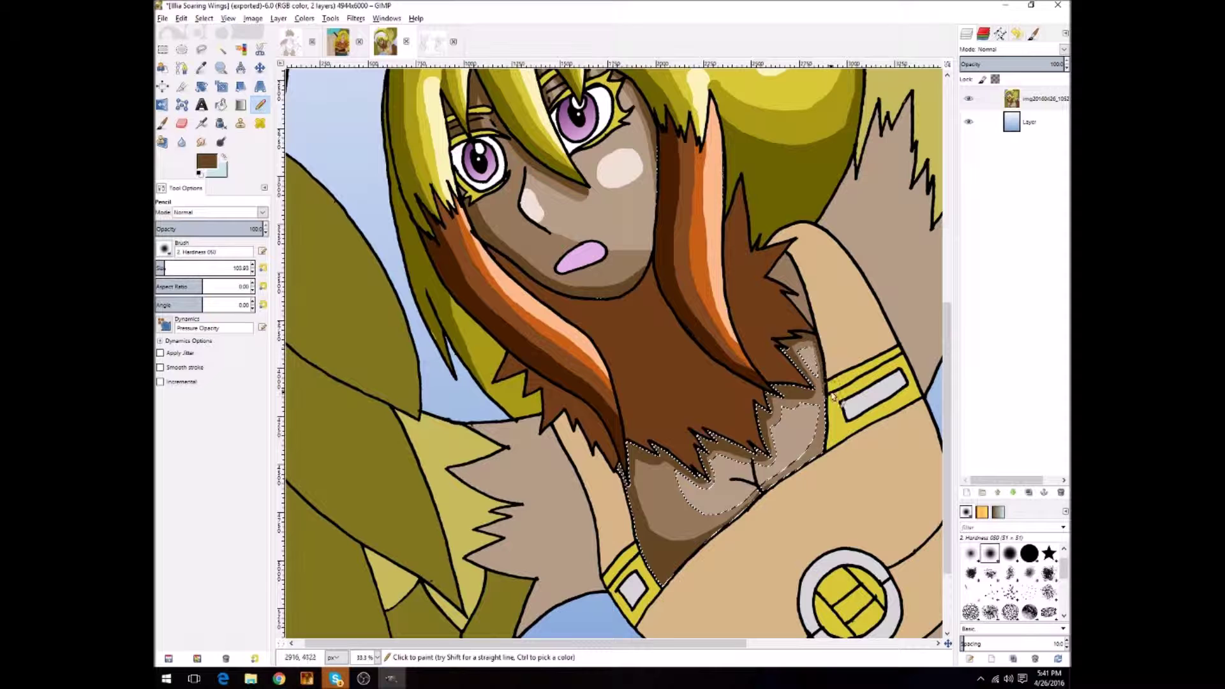
click(721, 498)
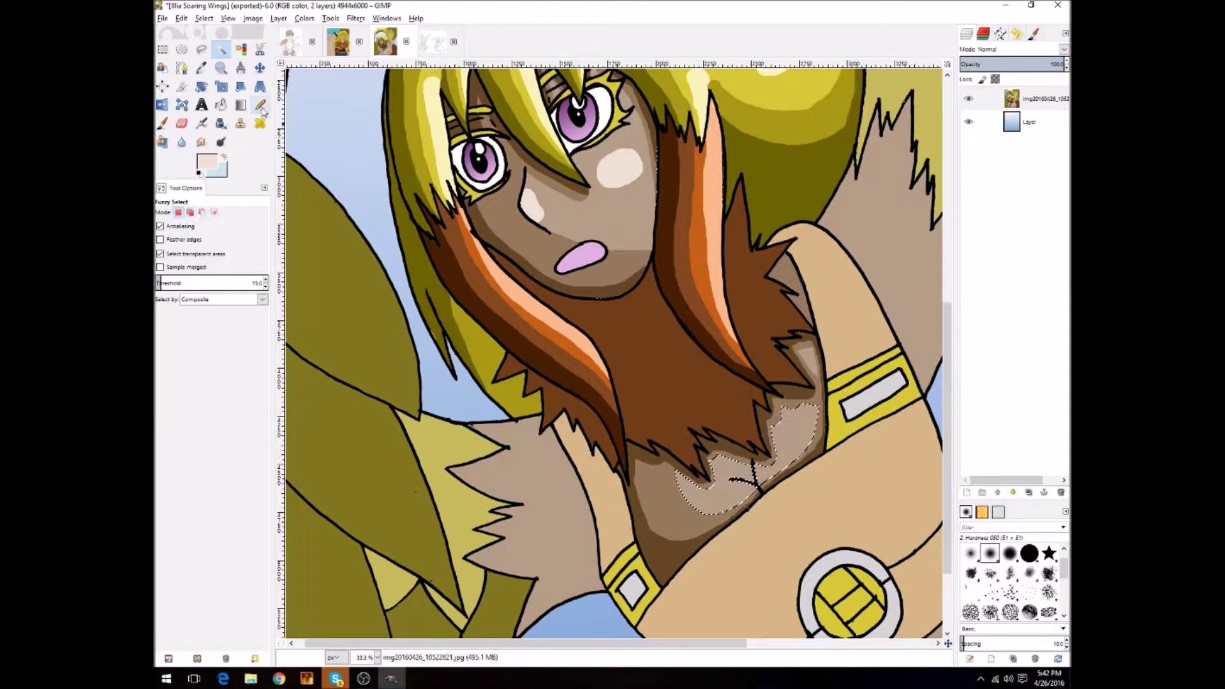
click(792, 440)
Sample a taupe from the drawing and shade down through the left fur piece
click(201, 67)
click(260, 104)
ctrl+click(629, 218)
key(u)
click(544, 413)
key(n)
drag(532, 442, 527, 630)
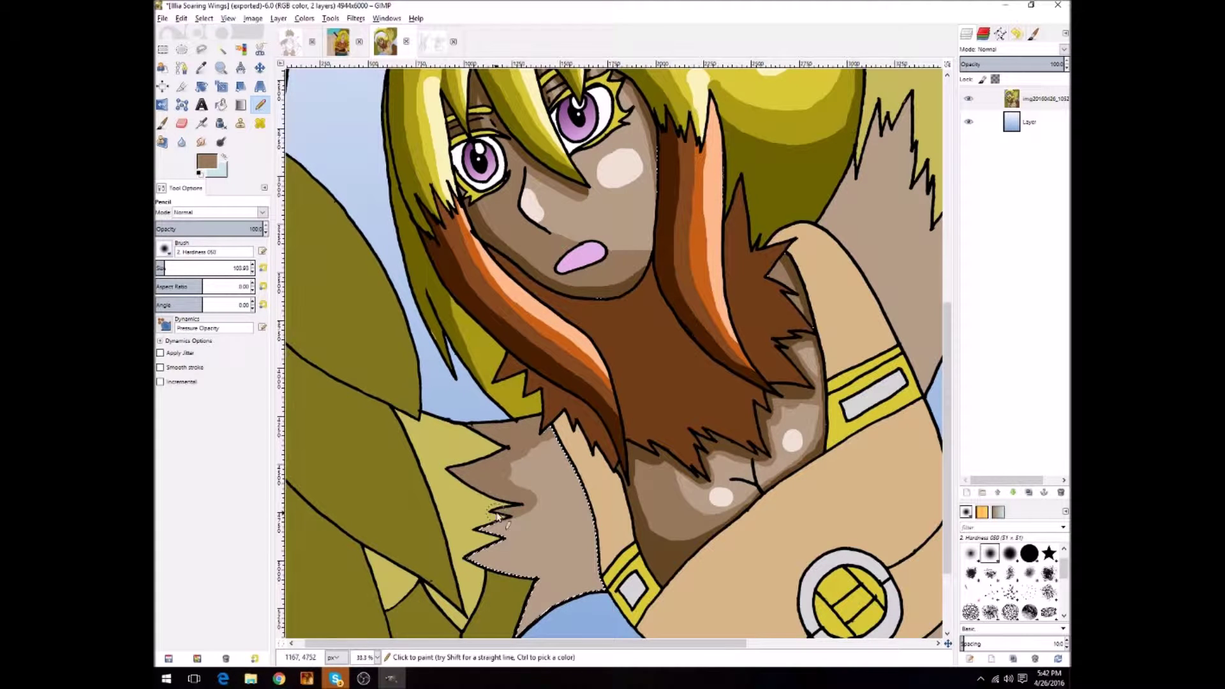
Sample a dark brown and fill the inner lower-left fur region with it
ctrl+click(595, 530)
key(u)
click(483, 435)
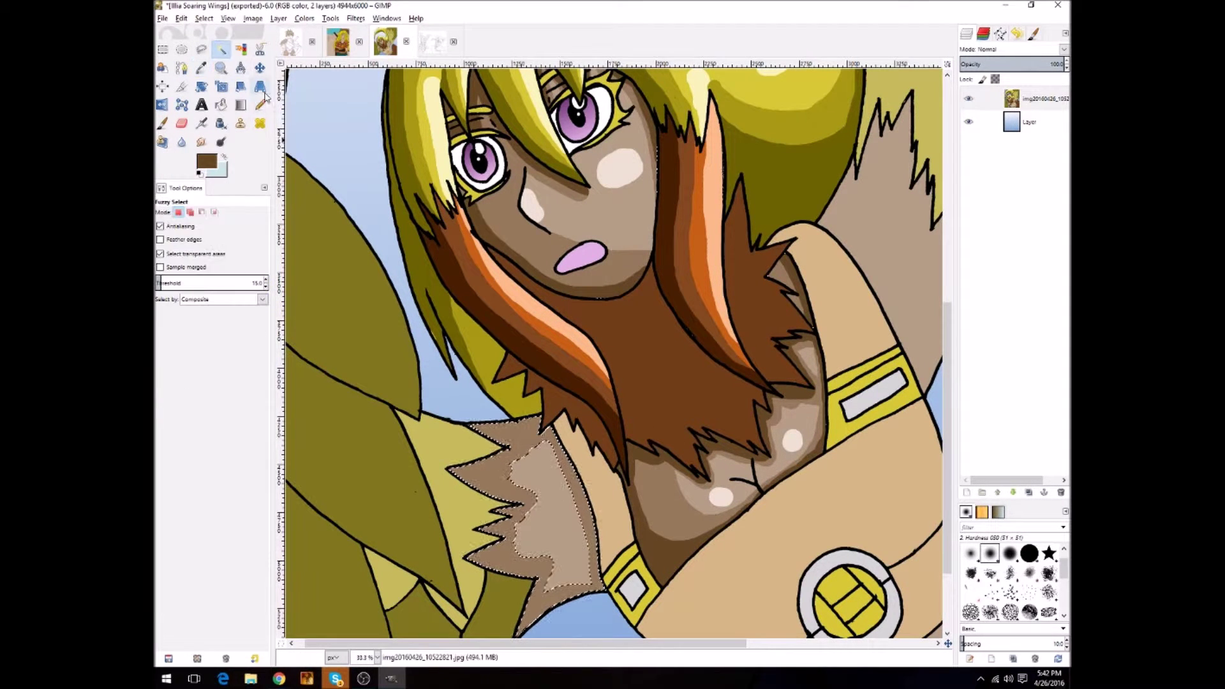
key(n)
drag(530, 597, 610, 593)
Select the inner fur region and dab two cream spots on it
key(u)
click(547, 506)
key(n)
click(541, 469)
click(554, 523)
Select the lower-right fur and darken it with a brown sampled from the drawing
scroll(578, 562, right, 5)
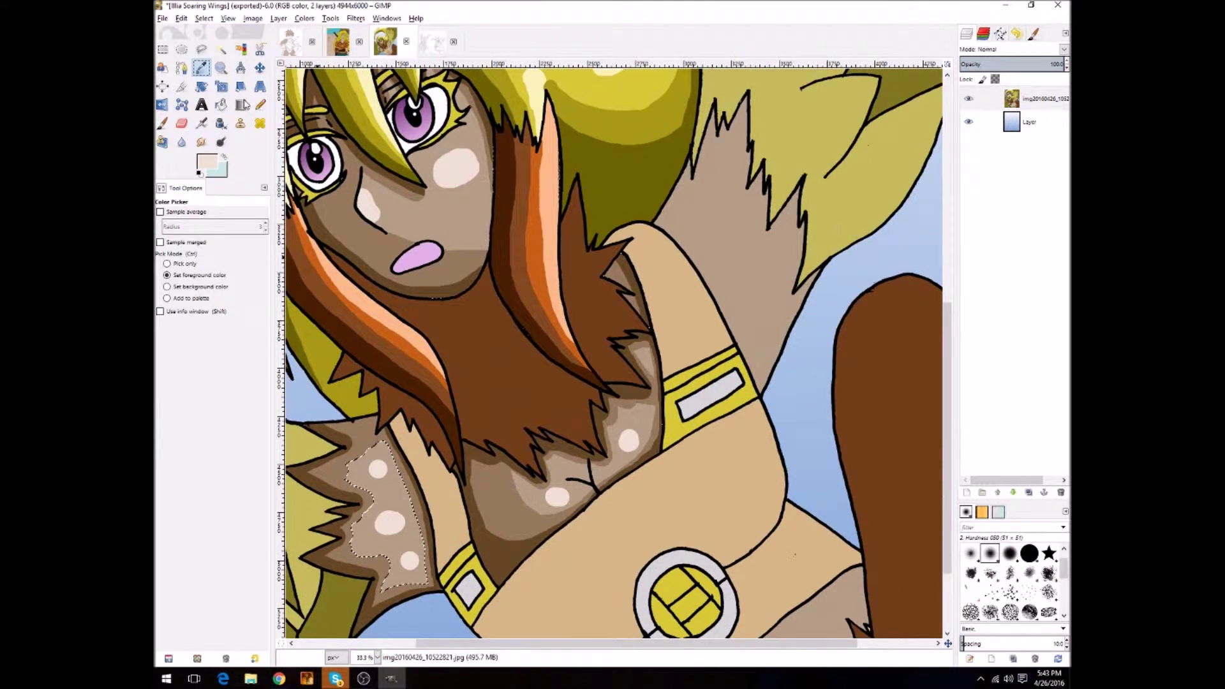
scroll(578, 562, down, 3)
key(u)
click(823, 511)
key(n)
ctrl+click(766, 609)
mouse_move(764, 608)
mouse_down()
mouse_move(738, 579)
mouse_move(841, 469)
mouse_up()
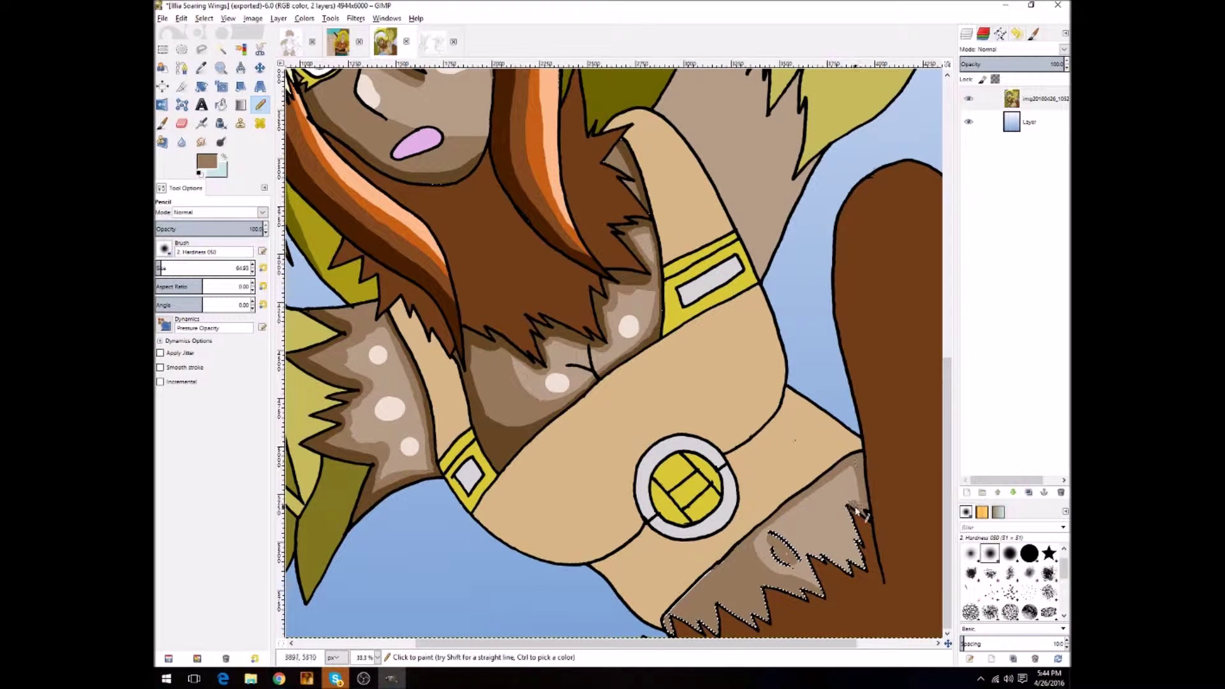
Shade the lower fur patch with a darker brown stroke and dab a light spot on it
key(u)
click(797, 510)
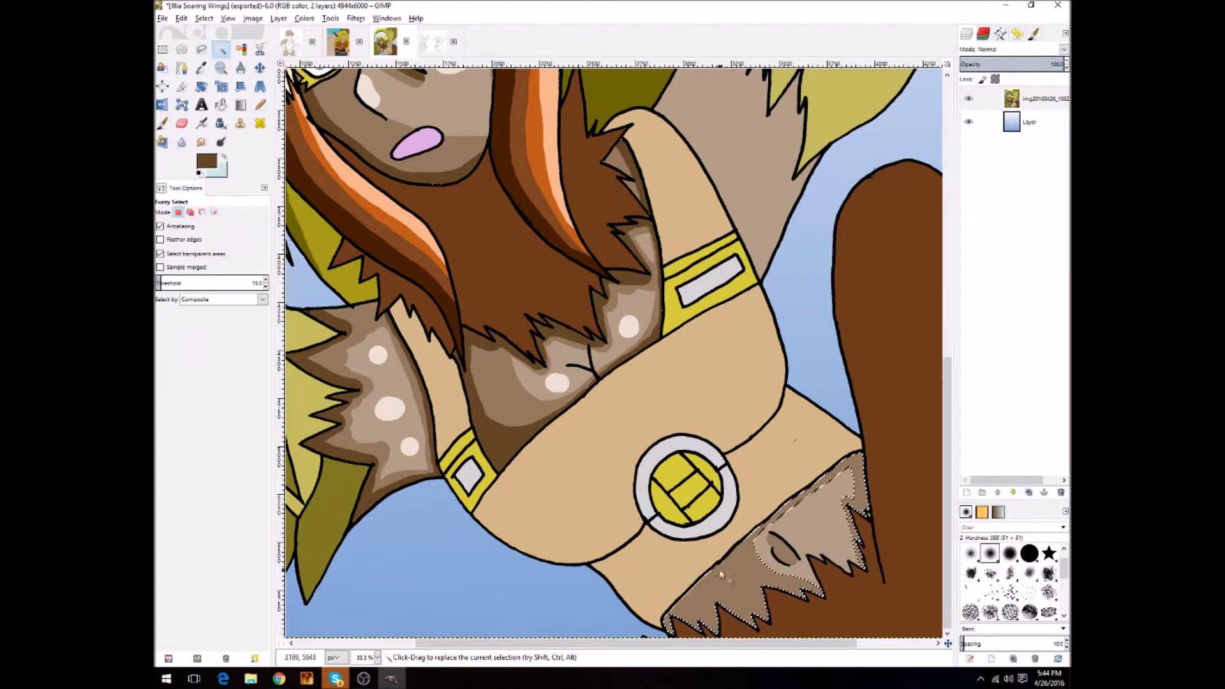
key(n)
drag(775, 589, 707, 597)
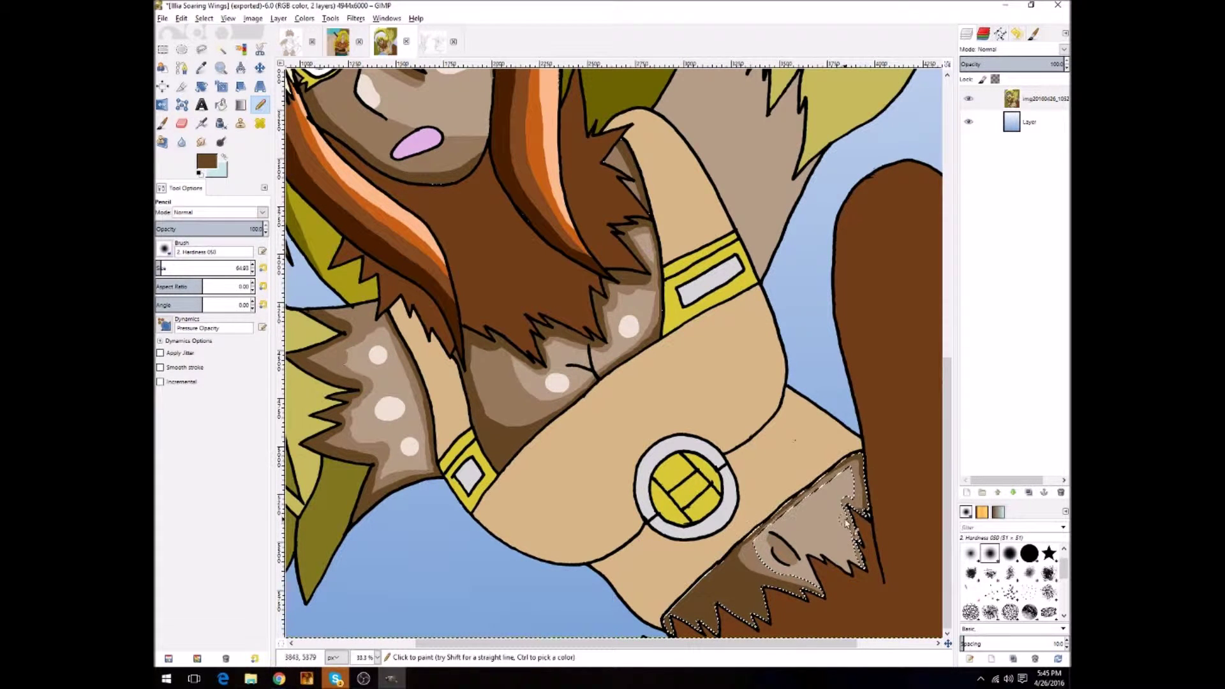
key(minus)
key(minus)
click(742, 437)
Select the upper fur region by the arm and sample a brown from the fur
key(u)
click(701, 223)
key(o)
click(472, 332)
key(n)
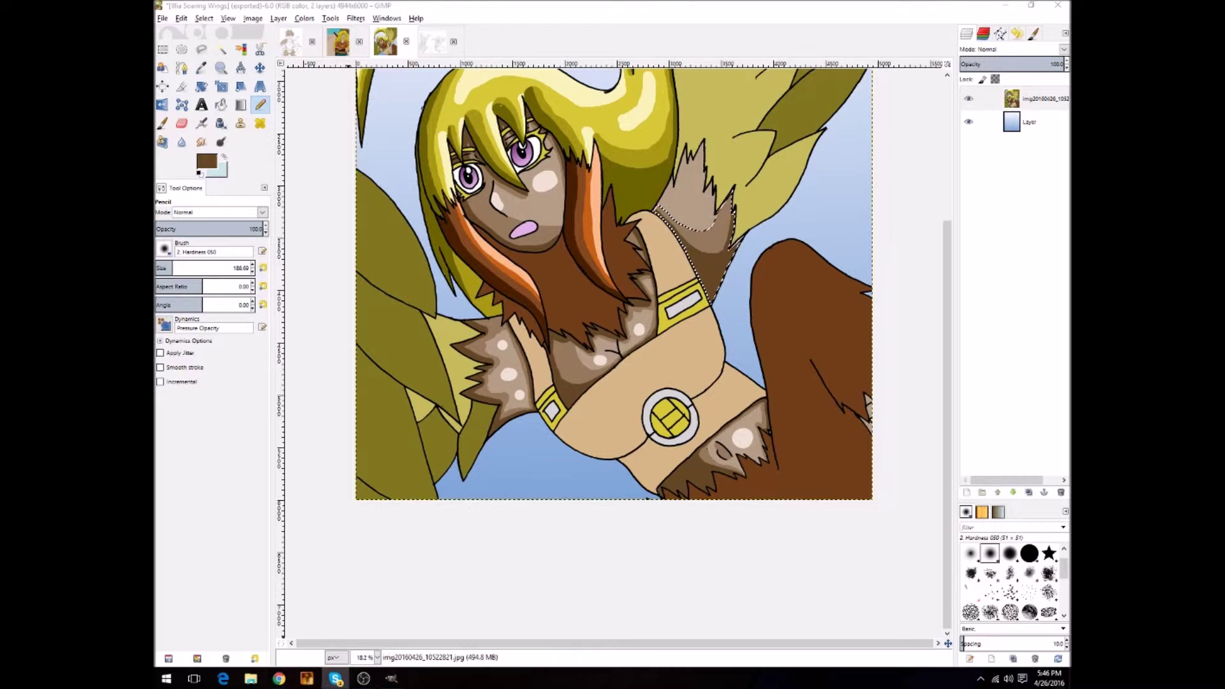
Select the brown hair over the chest and choose a darker brown
key(ctrl+z)
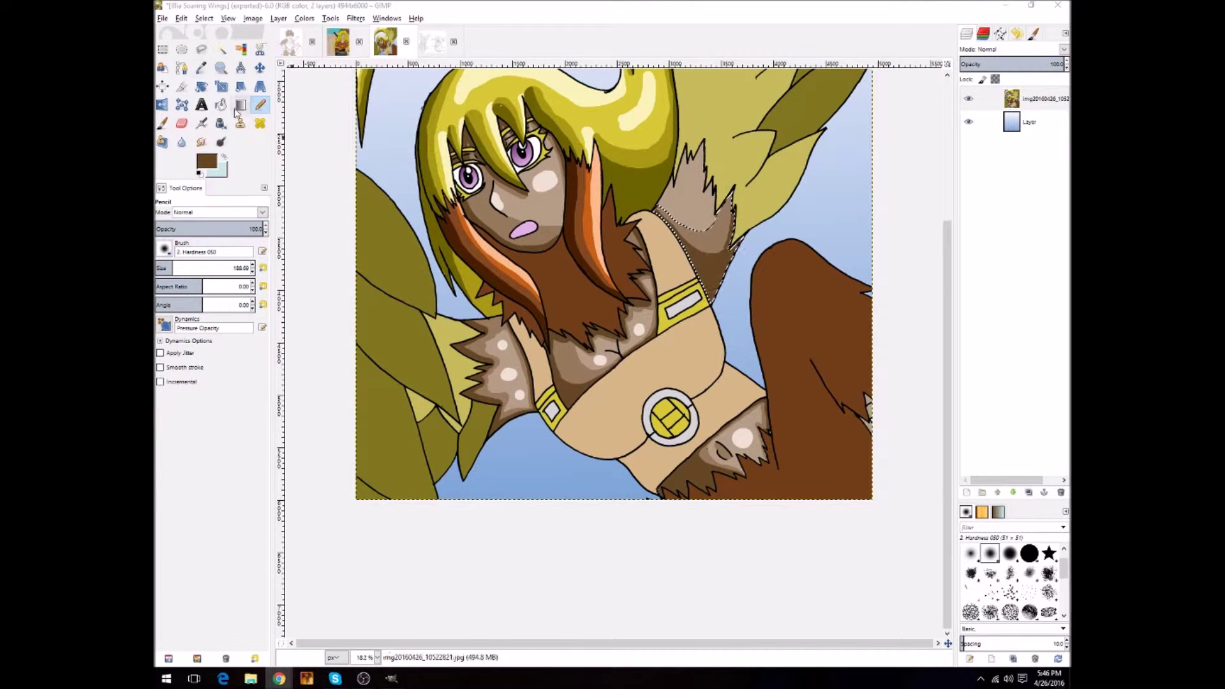
key(u)
click(206, 162)
click(306, 358)
key(n)
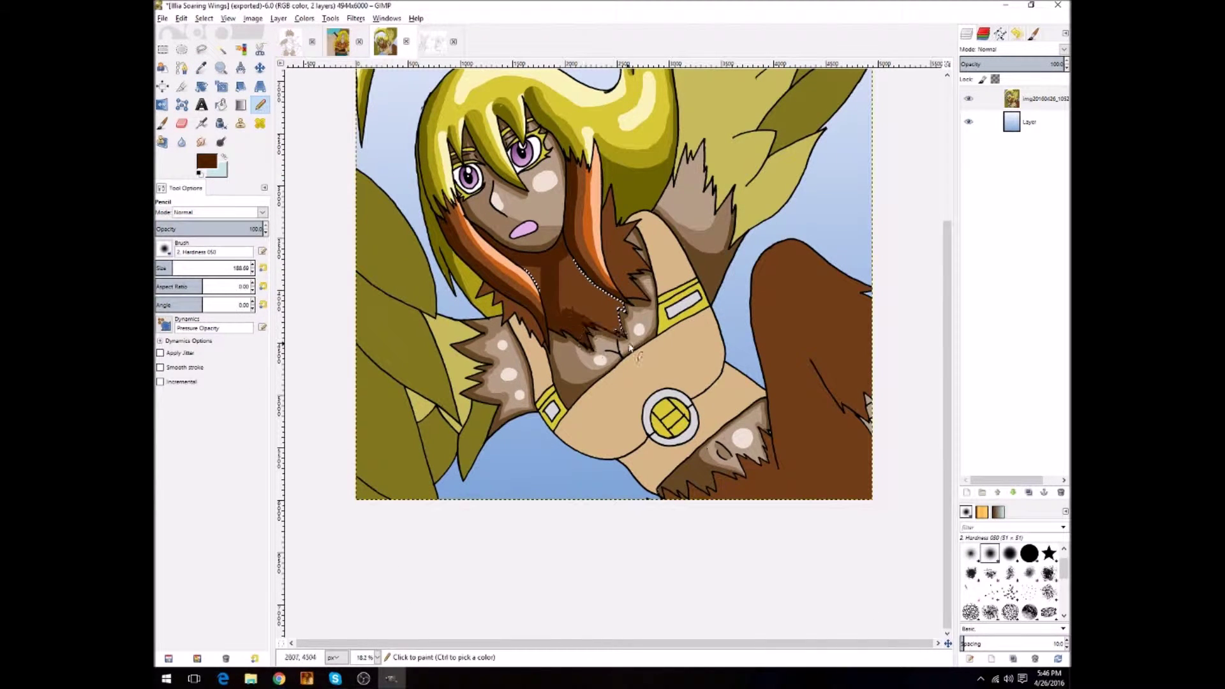
Select the brown fur near the arm and the chest hair, setting a darker brown colour
key(u)
click(628, 261)
key(n)
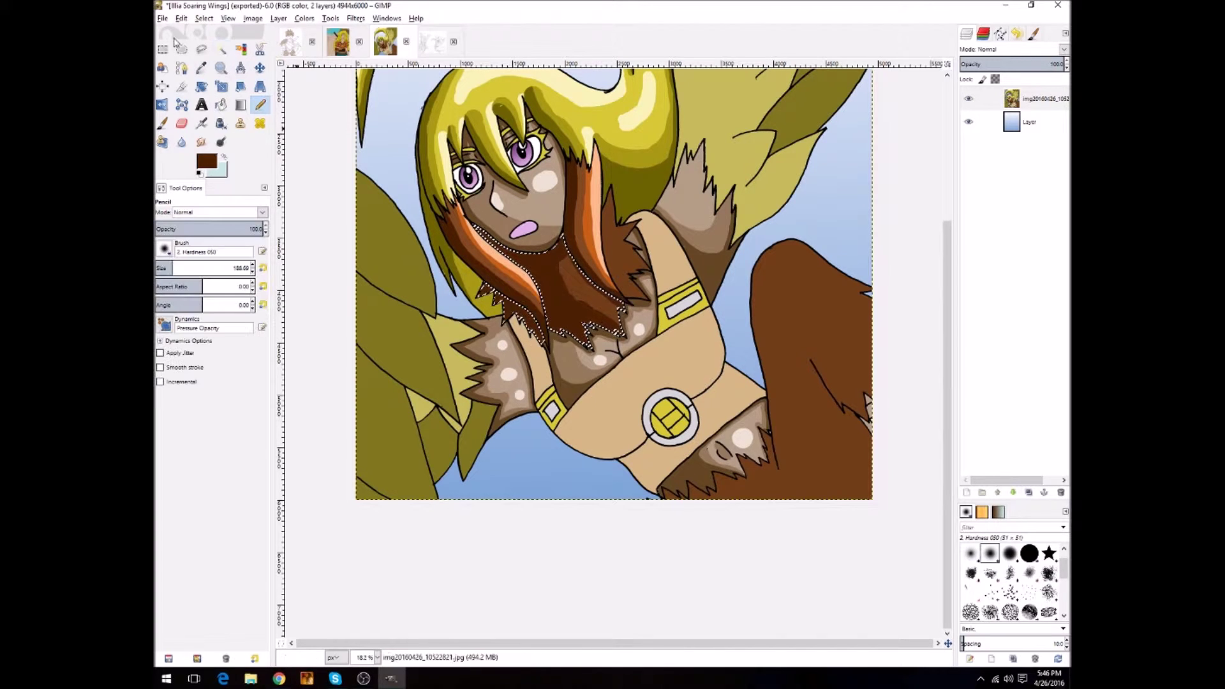
click(206, 161)
click(306, 358)
key(u)
click(561, 294)
key(n)
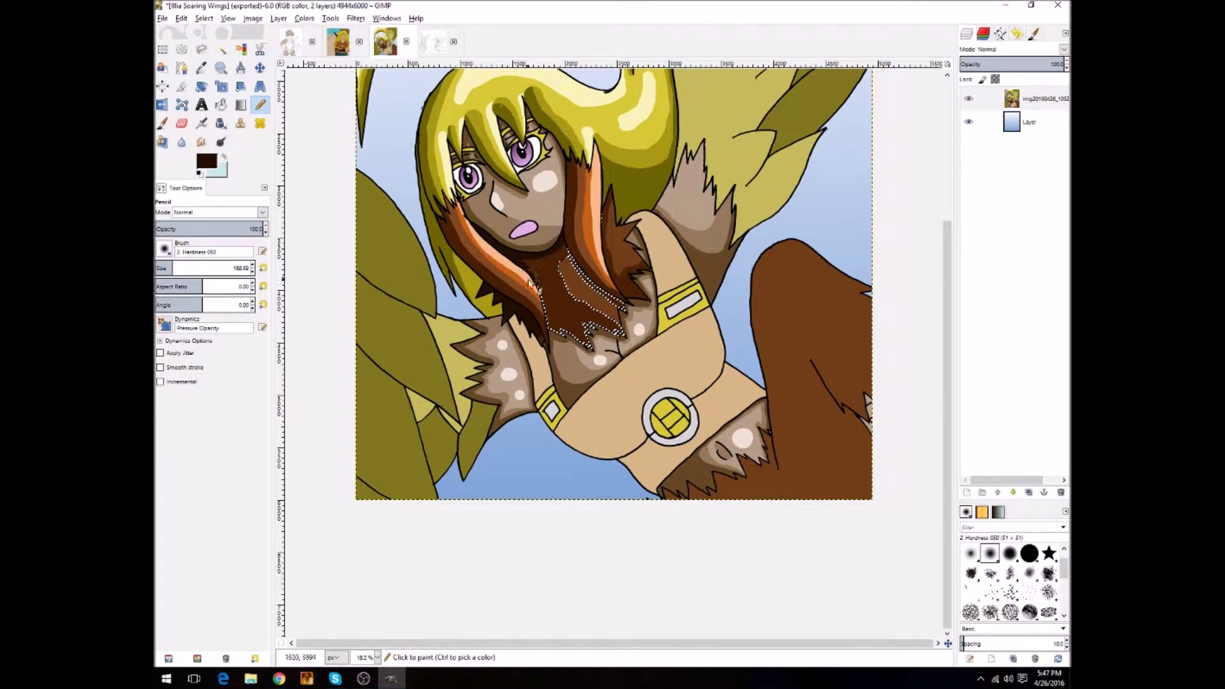
Paint lighter tan-brown streaks onto the dark brown hair strands beside the arm
key(u)
click(622, 294)
key(n)
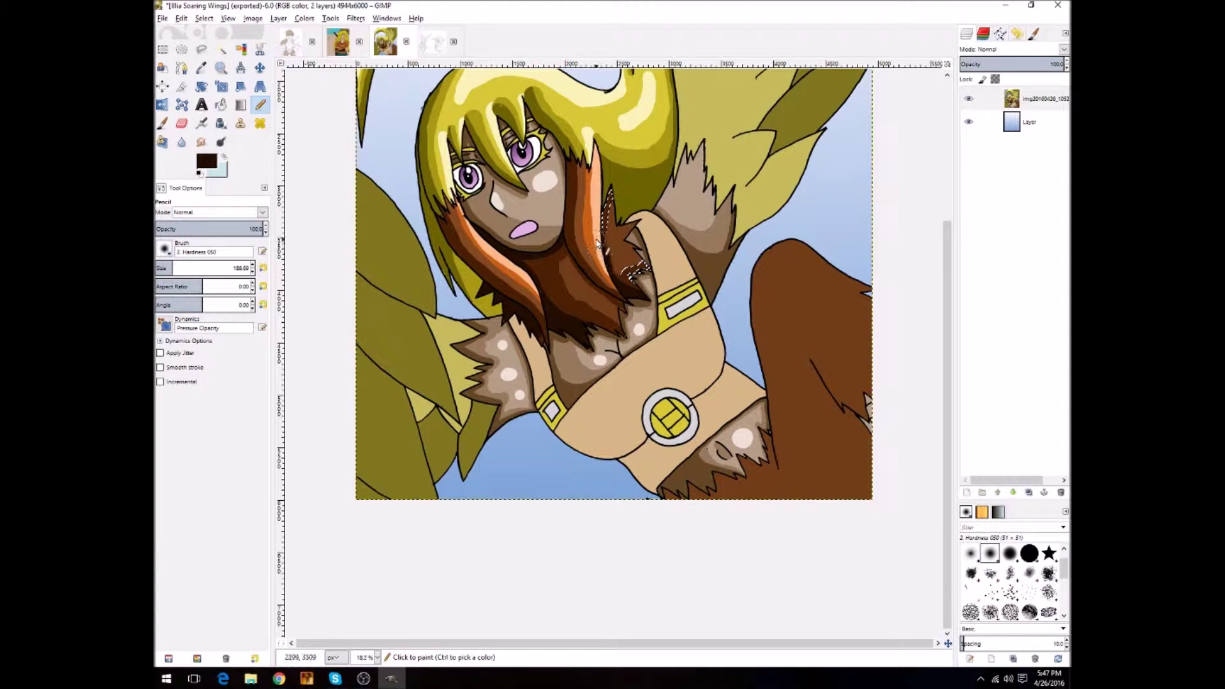
key(u)
click(581, 290)
key(n)
drag(580, 290, 612, 312)
Select the neighbouring fur shape and sample the dark brown from the hair
key(u)
click(621, 241)
key(n)
click(201, 67)
click(613, 258)
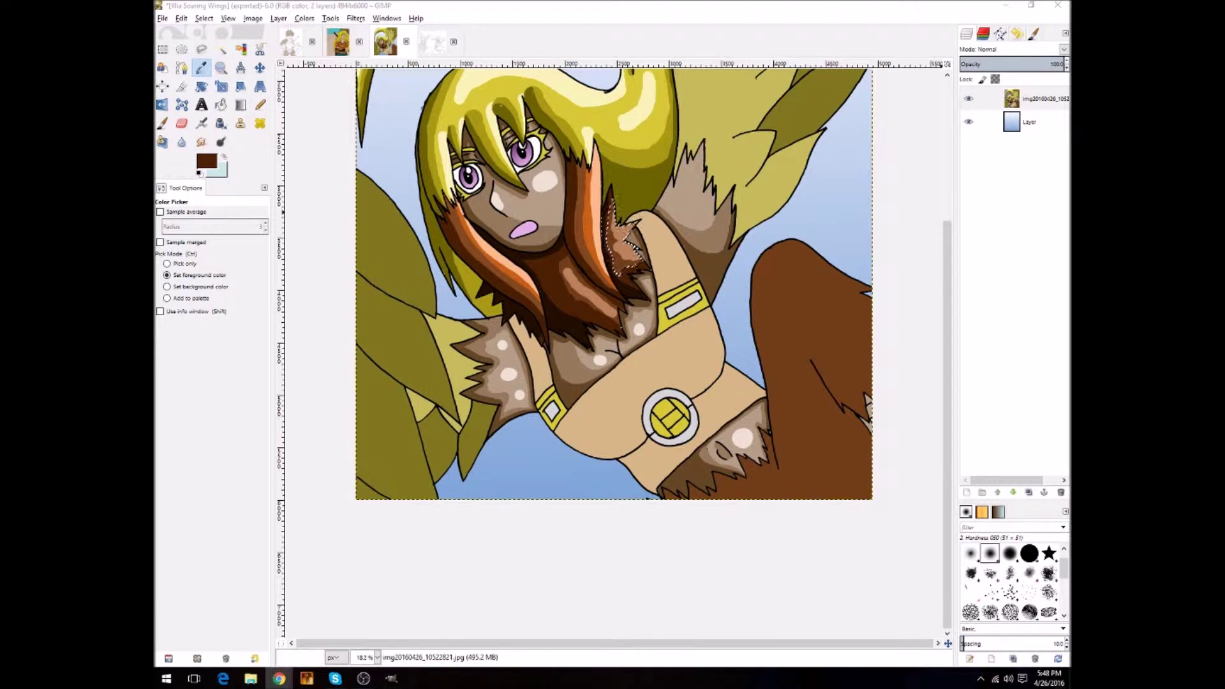
Paint dark brown over the left and lower part of the lower-right wing
key(u)
click(855, 395)
key(n)
drag(816, 344, 862, 405)
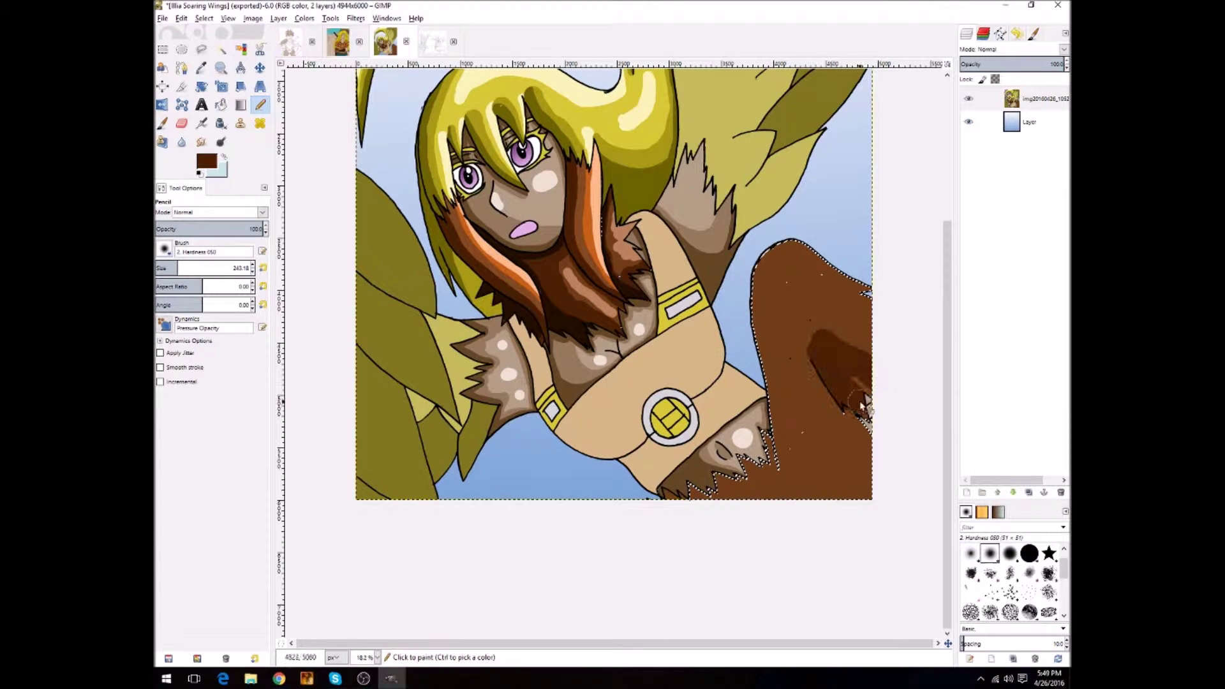
drag(752, 277, 880, 487)
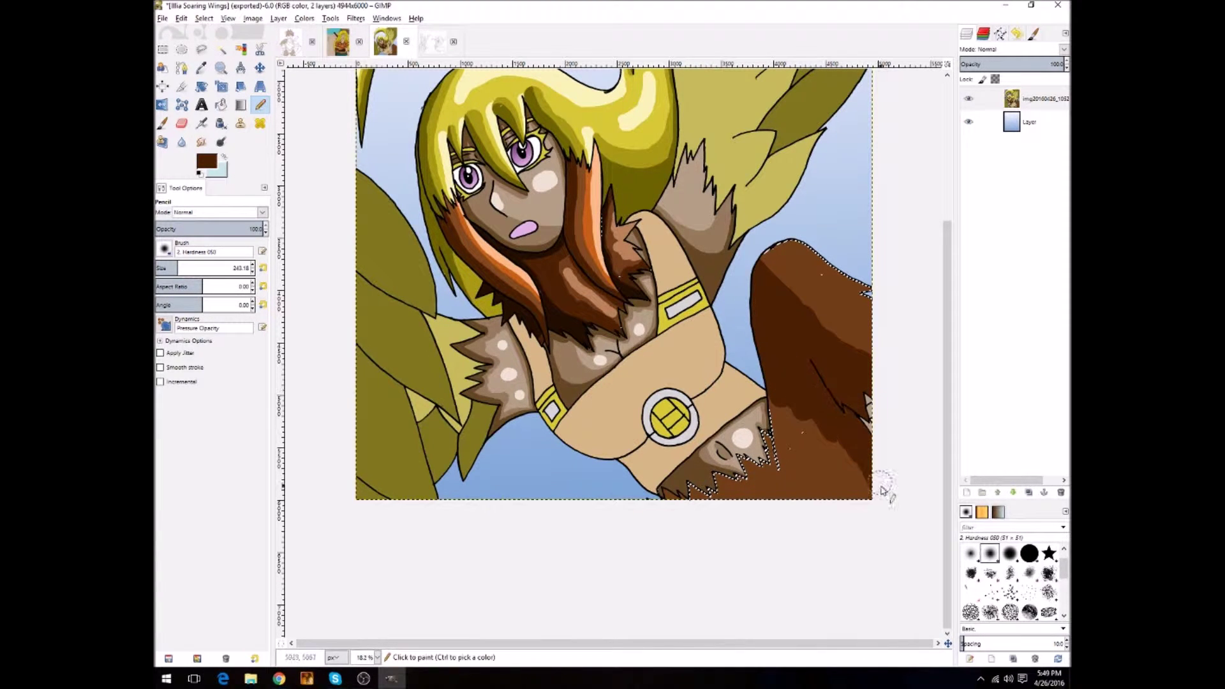
Add dark brown streaks inside the lower-right wing and its lower brown strip
key(u)
shift+click(686, 494)
key(n)
key(u)
click(701, 492)
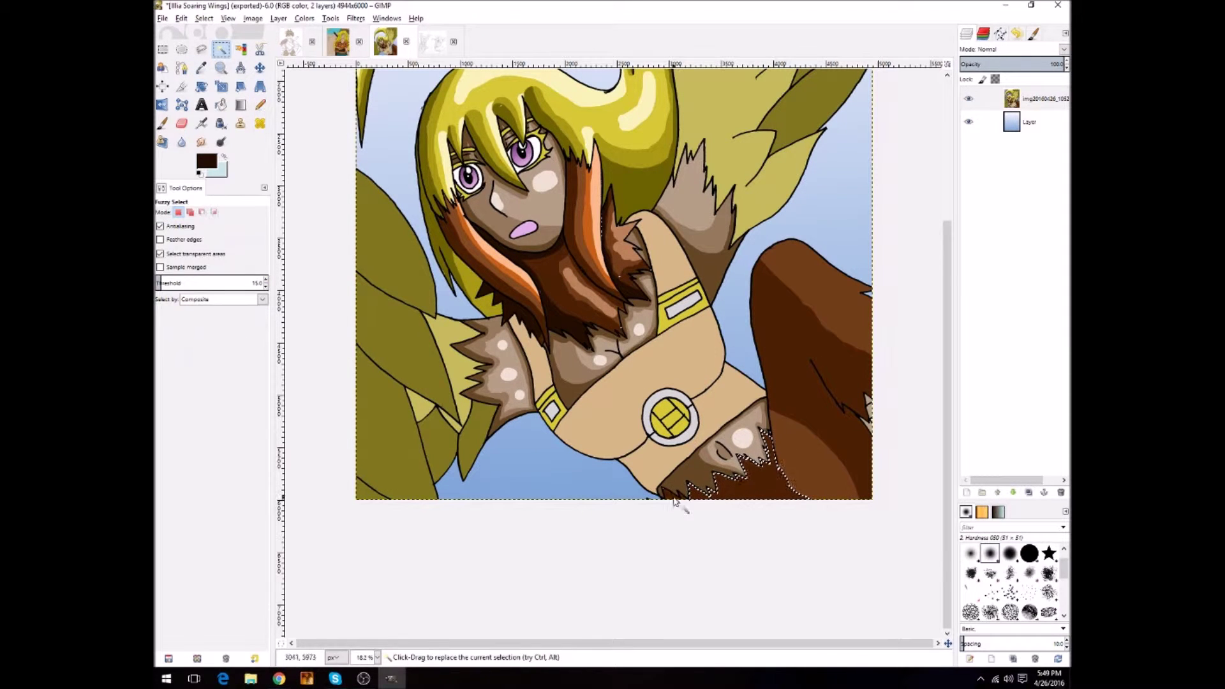
key(n)
key(u)
click(830, 383)
key(n)
drag(869, 416, 850, 428)
Pick a light brown from the wing's upper band and paint a light oval on the dark wing
key(o)
click(823, 280)
key(n)
key(u)
click(823, 287)
key(n)
drag(797, 453, 816, 472)
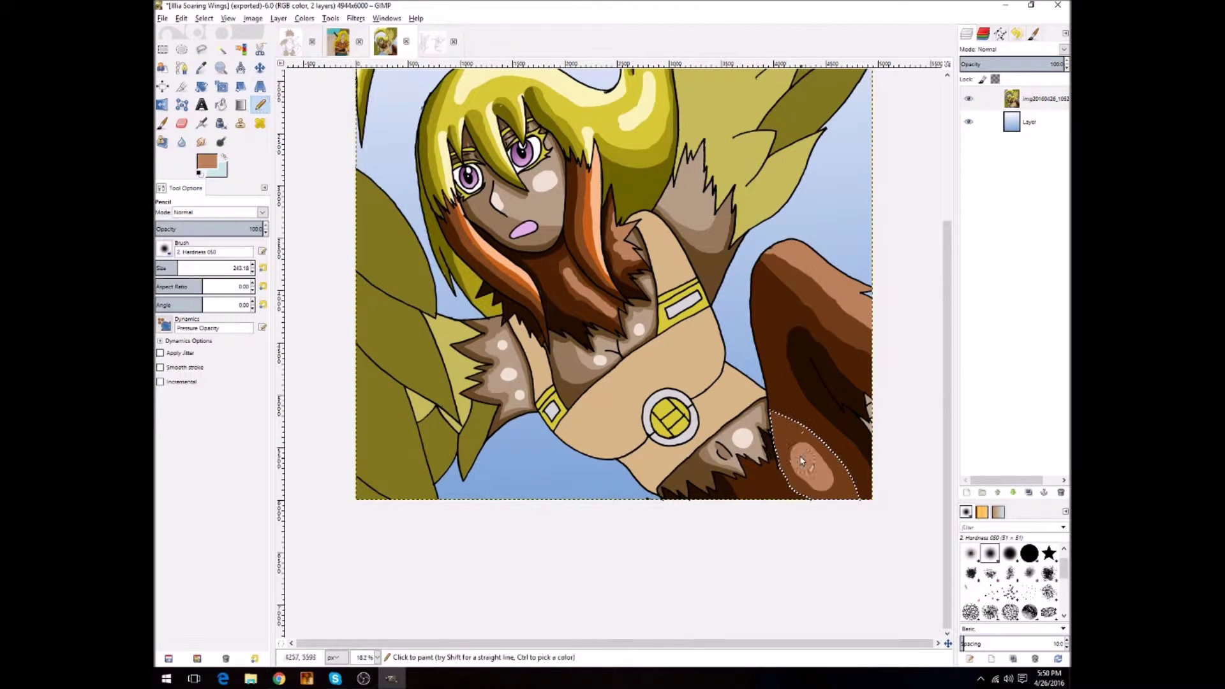
Select the shoulder fur and olive feathers at top right, and shrink the brush to 109.88
key(u)
click(689, 200)
key(n)
key(u)
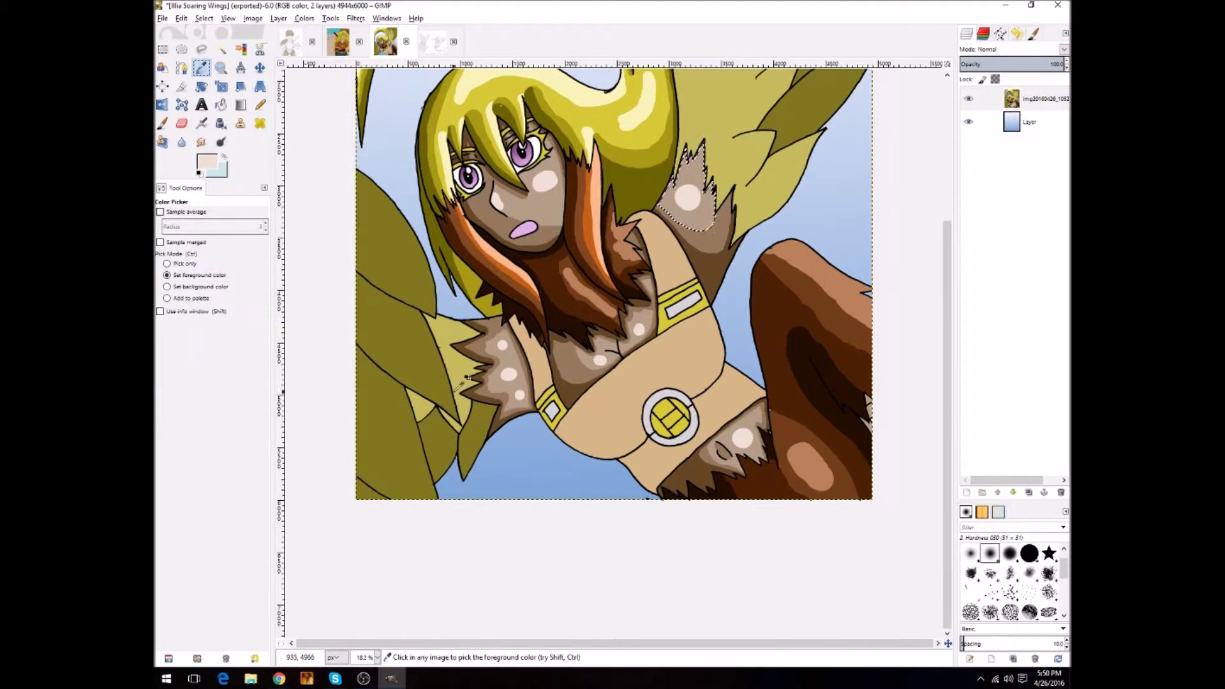
scroll(689, 201, up, 5)
click(717, 409)
key(n)
key(bracketleft)
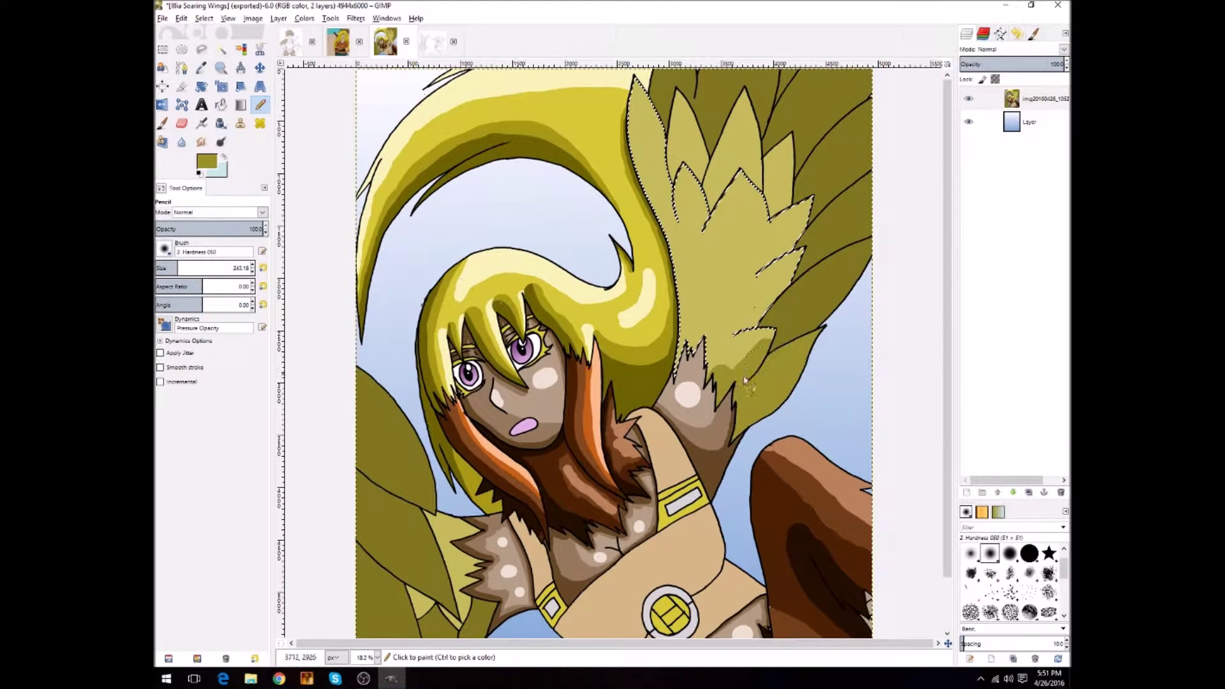
click(733, 331)
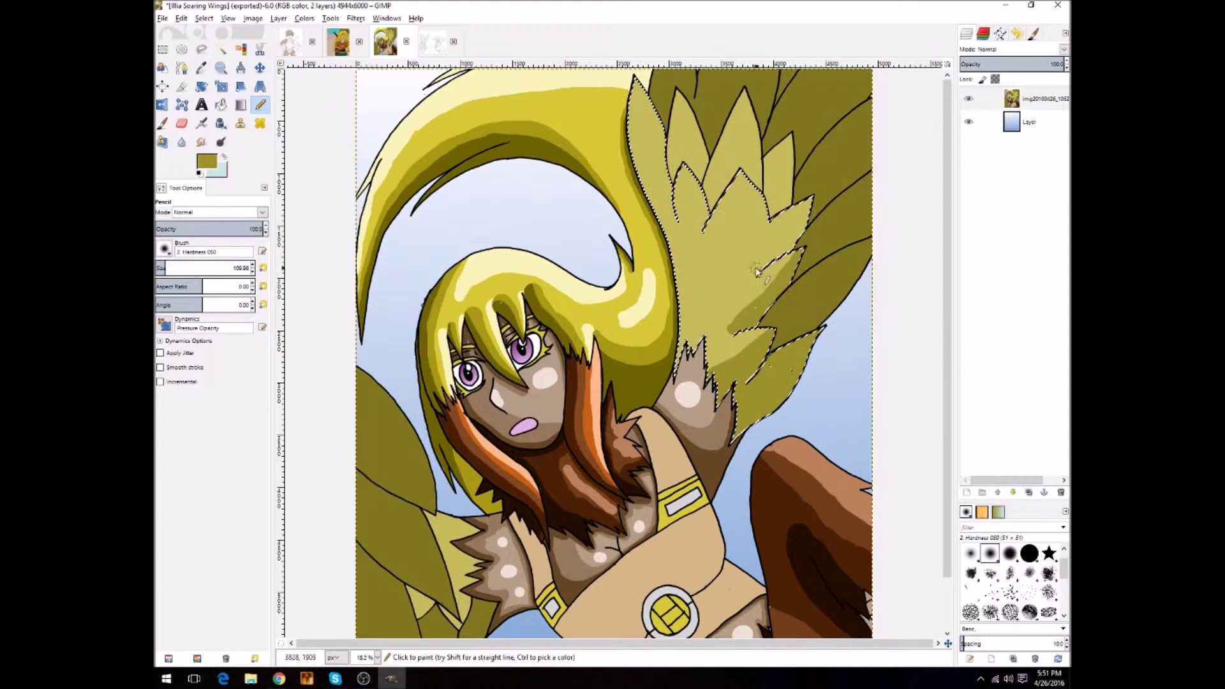
Paint darker olive streaks across the upper wing and shade one selected feather
drag(758, 271, 813, 197)
drag(743, 227, 744, 180)
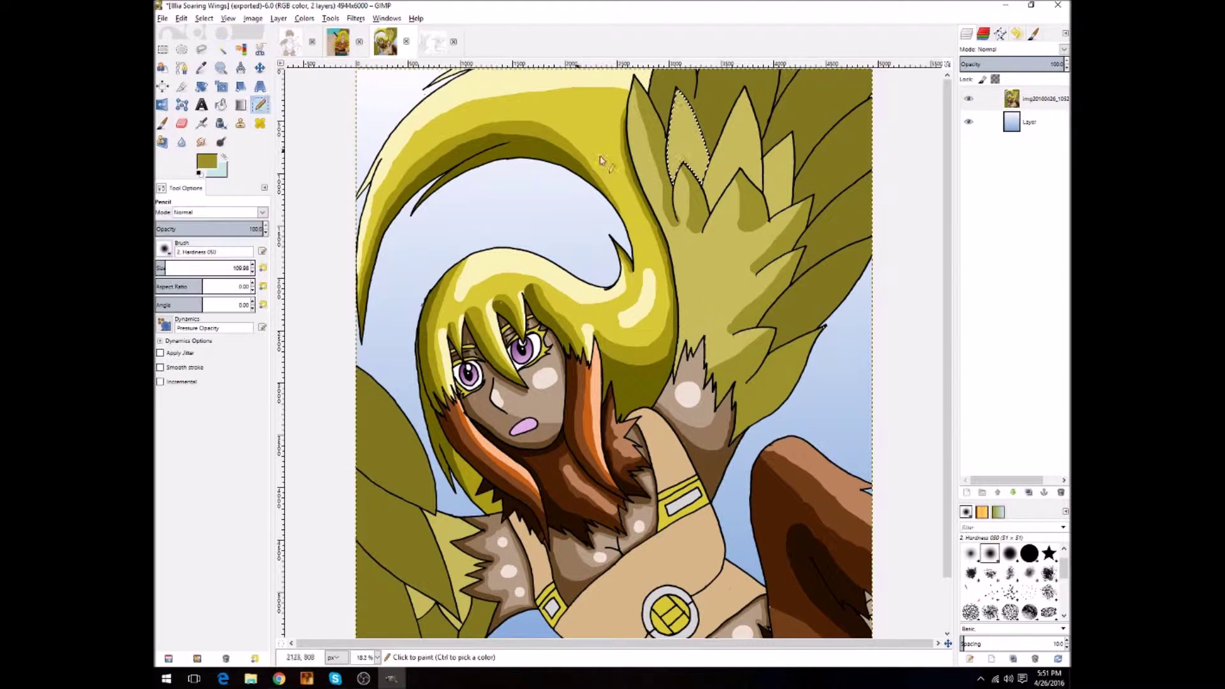
key(n)
drag(686, 108, 692, 181)
key(u)
click(734, 146)
key(n)
drag(743, 96, 755, 182)
Select a lower-left wing feather and fill it with olive
key(u)
key(n)
drag(772, 134, 791, 217)
scroll(458, 467, down, 2)
key(u)
click(458, 472)
click(261, 105)
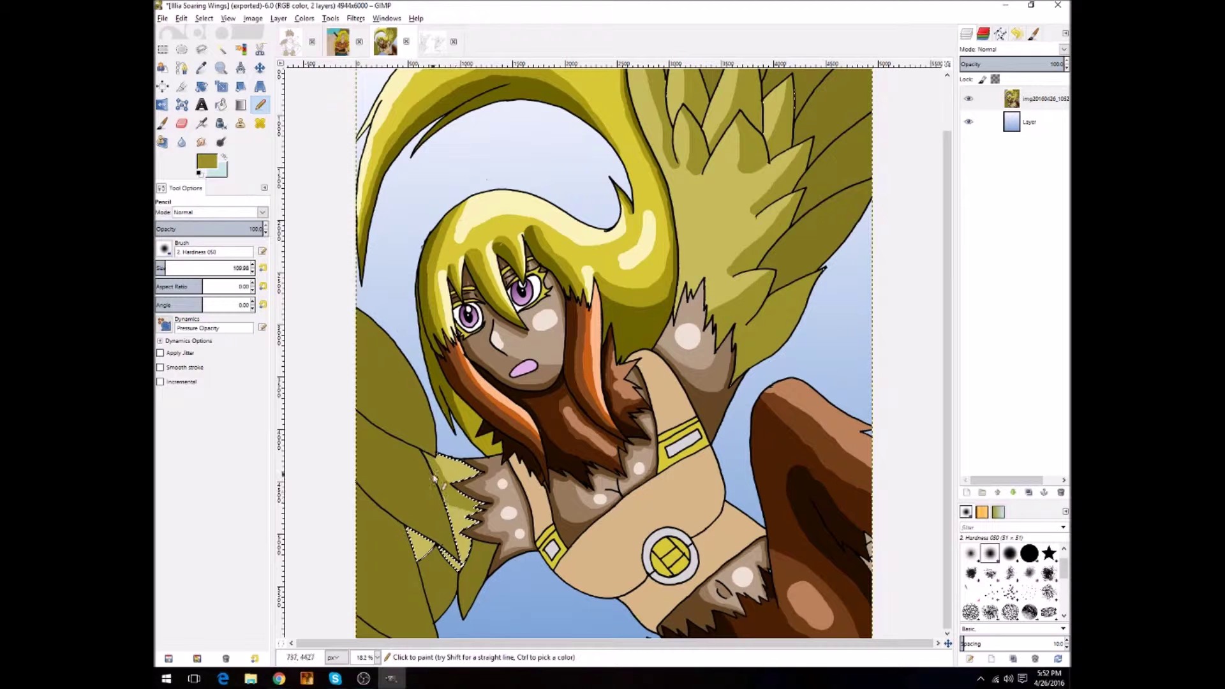
drag(458, 542, 418, 539)
Switch to a darker olive foreground colour and stroke it onto the right wing
click(206, 162)
click(304, 358)
key(u)
click(777, 276)
key(n)
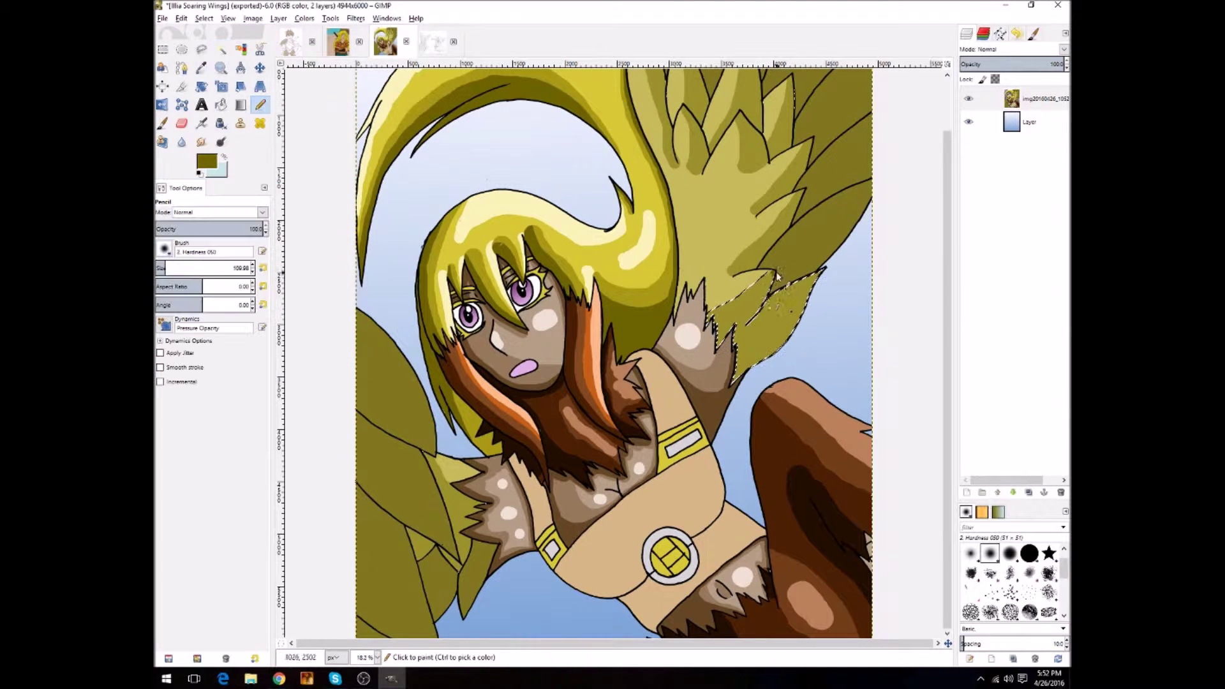
drag(753, 328, 743, 376)
Shade the upper wing feather darker olive, then select its neighbouring feathers
scroll(636, 268, up, 2)
key(u)
click(759, 230)
key(n)
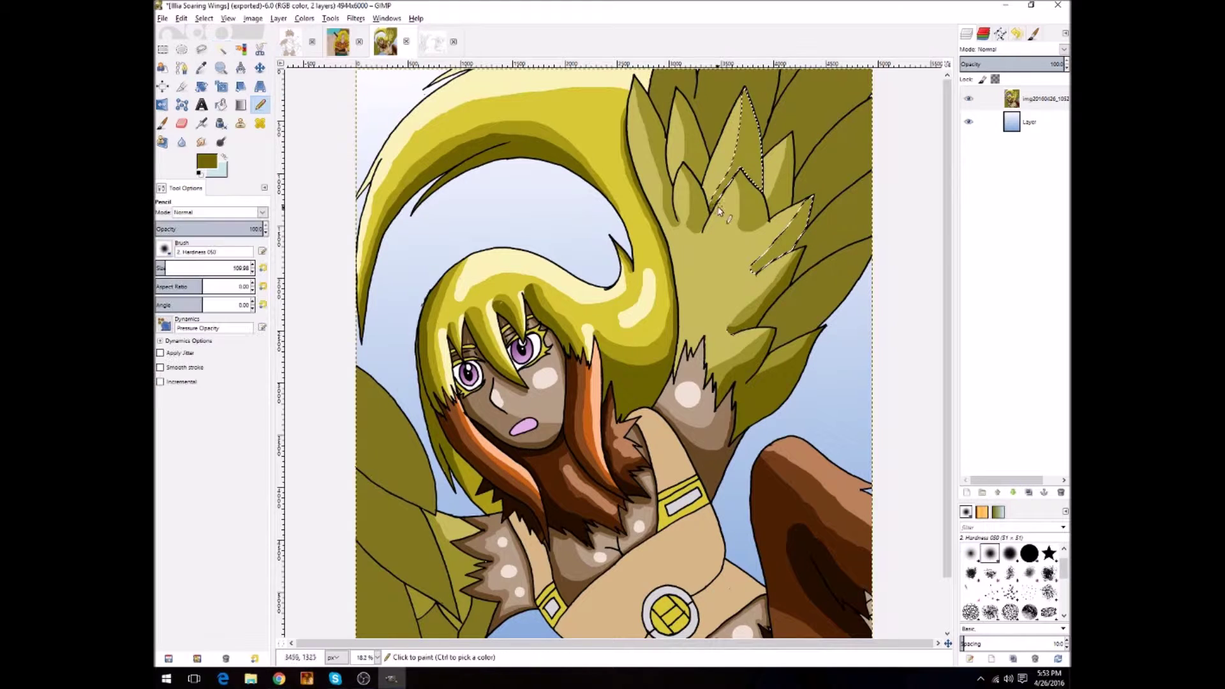
mouse_move(752, 115)
mouse_down()
mouse_move(758, 182)
mouse_move(791, 261)
mouse_up()
key(u)
click(763, 191)
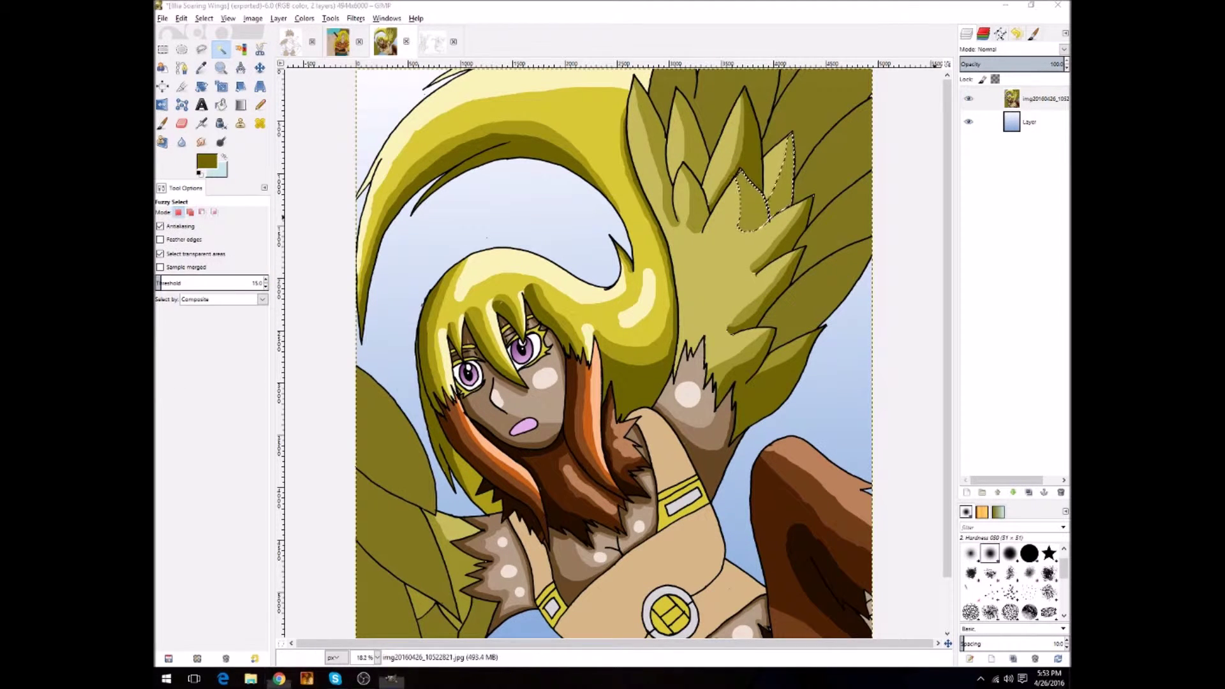
key(n)
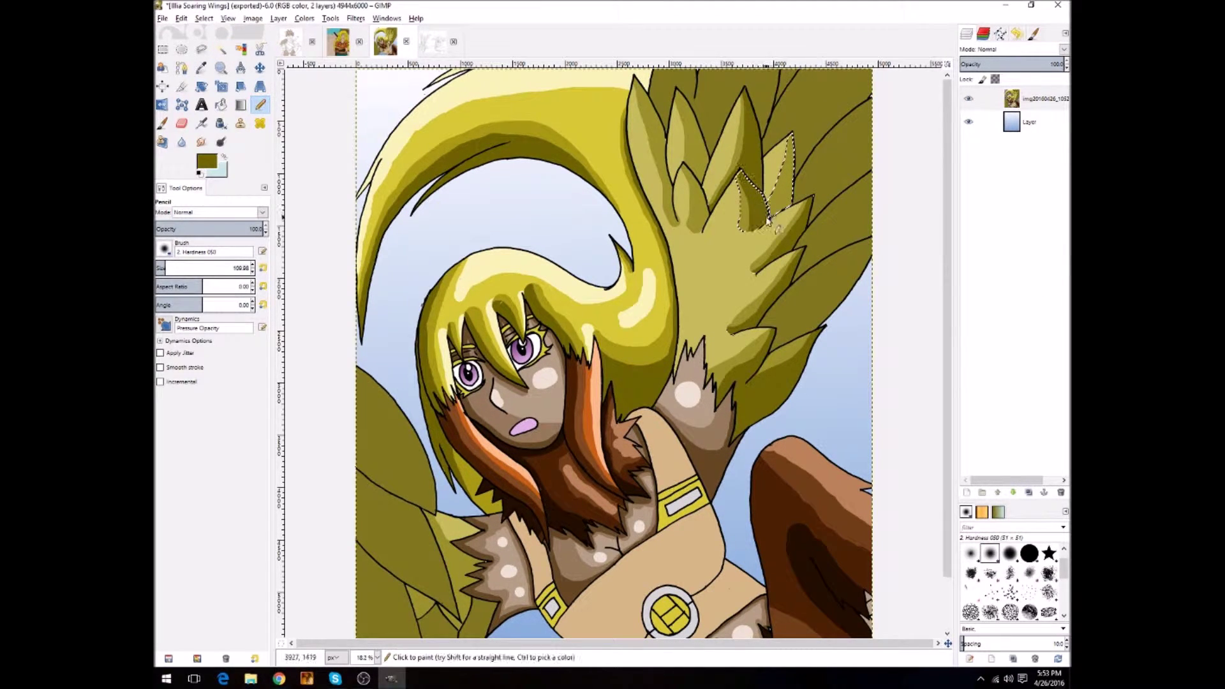
key(u)
click(701, 199)
key(n)
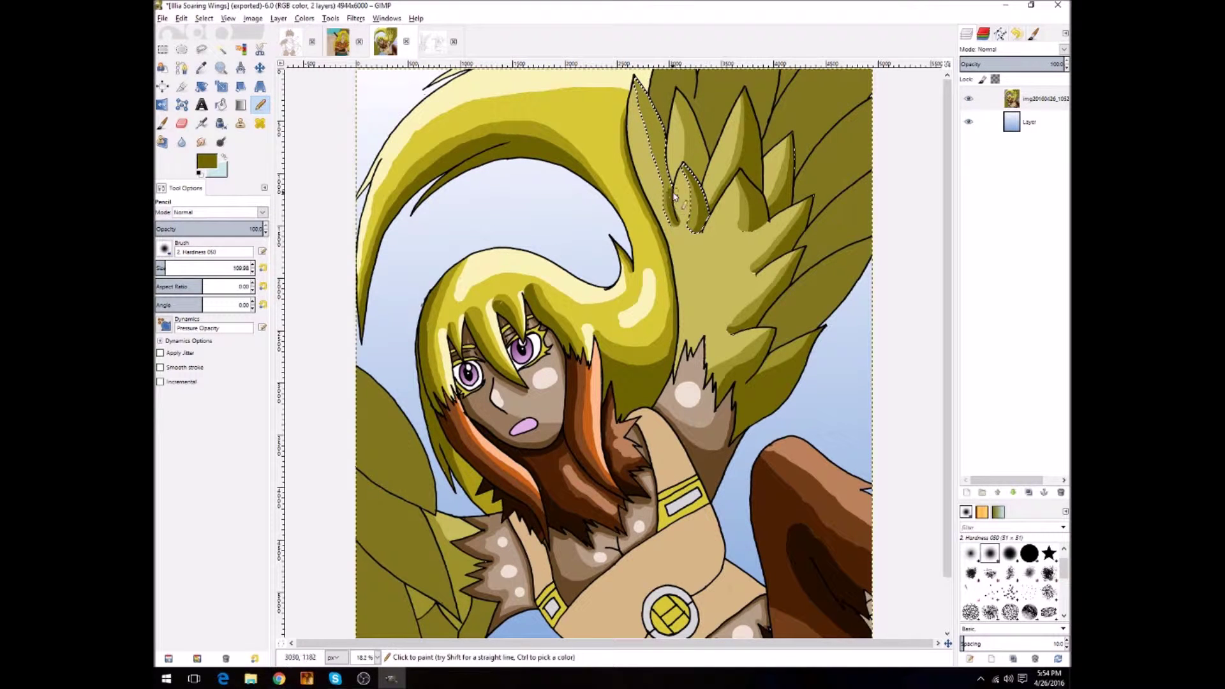
Select the lower-left feathers and the upper-right wing feathers for shading
key(u)
key(n)
scroll(454, 511, down, 2)
key(u)
click(455, 565)
drag(455, 565, 462, 515)
key(n)
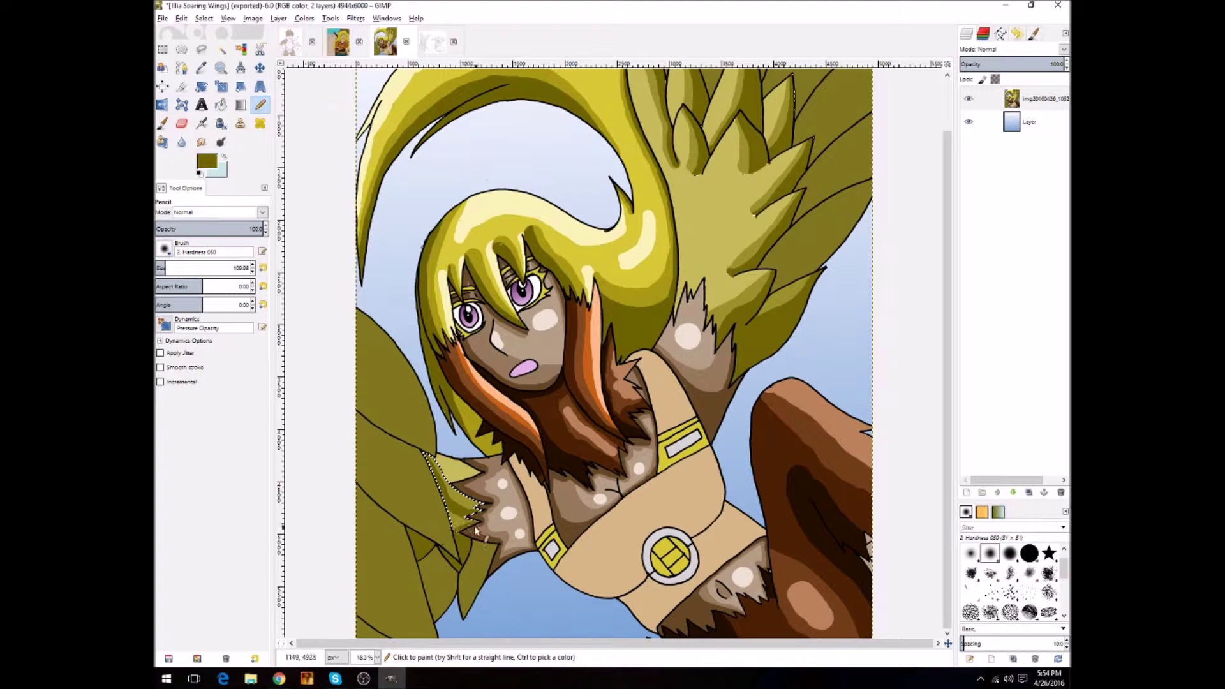
key(u)
click(753, 274)
key(n)
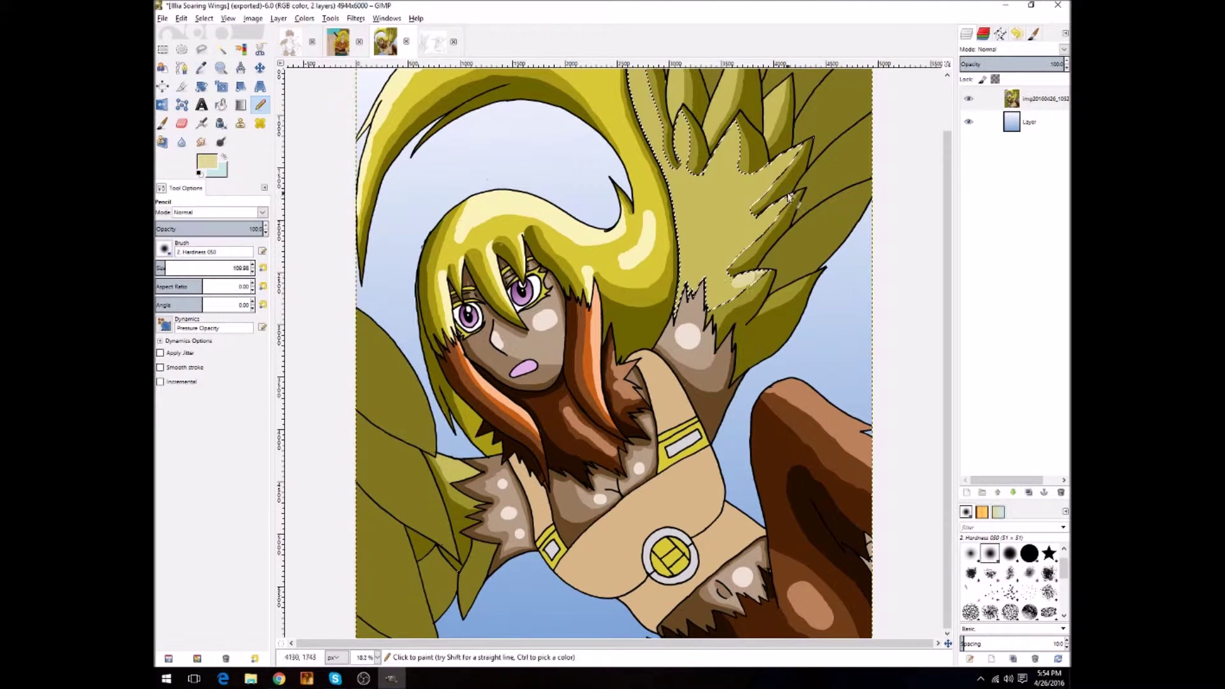
scroll(789, 197, up, 2)
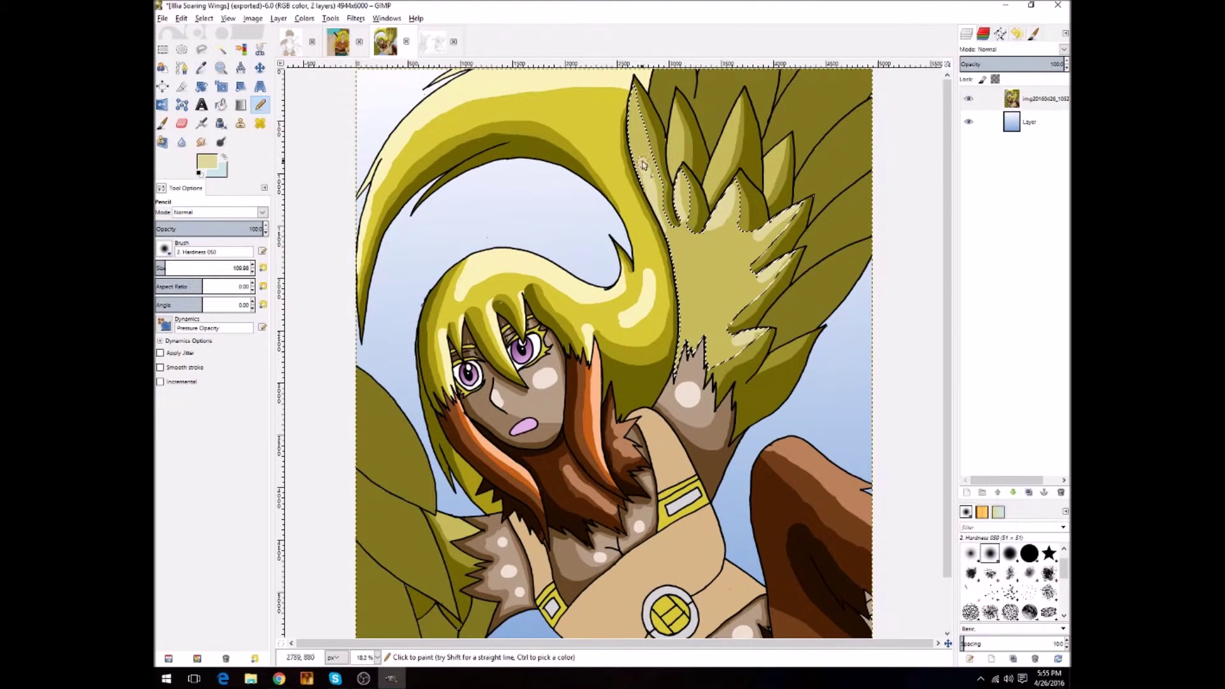
Paint the upper feather tips and upper-right wing area dark olive
key(u)
click(678, 153)
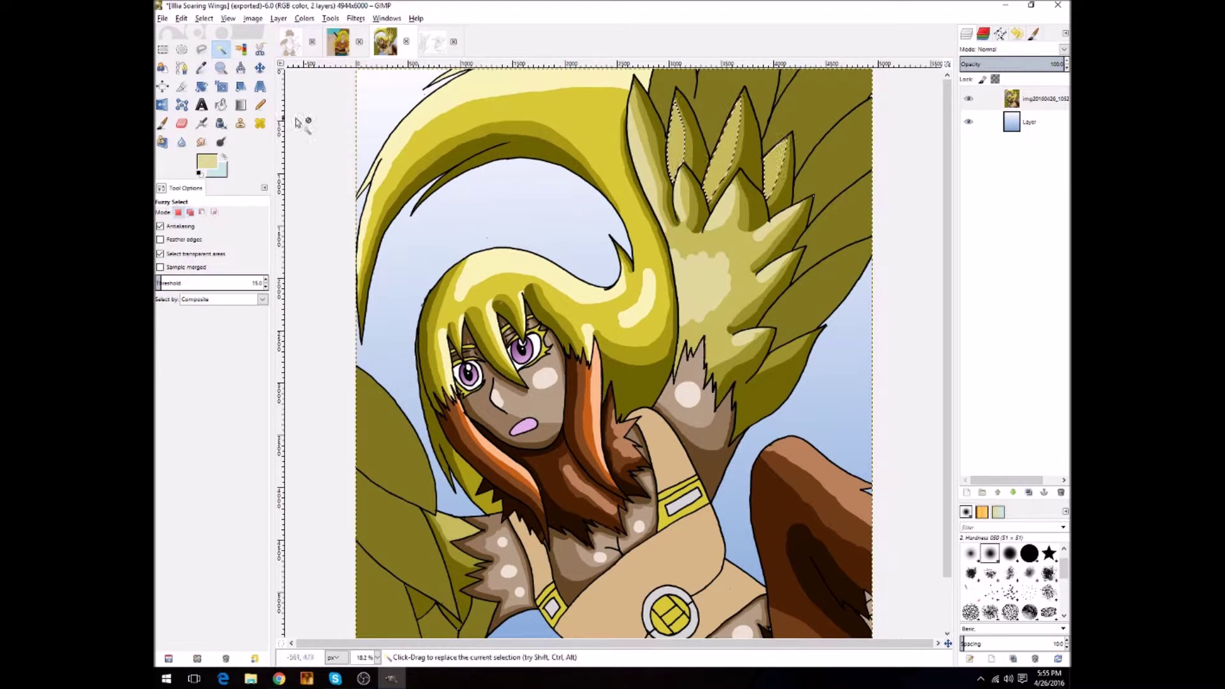
key(n)
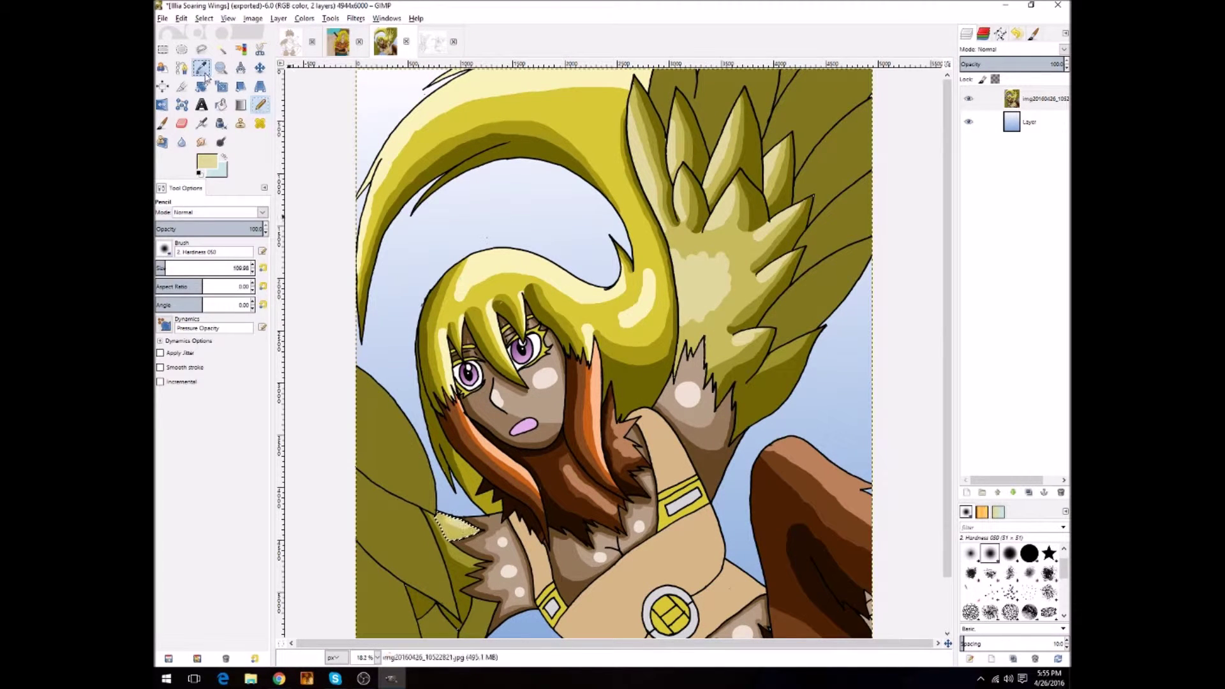
click(680, 76)
key(n)
mouse_move(715, 153)
mouse_down()
mouse_move(763, 70)
mouse_move(781, 110)
mouse_up()
key(u)
click(781, 94)
key(n)
drag(766, 154, 830, 96)
Darken the right-wing section below and touch up the feather near its edge
key(u)
click(804, 211)
key(n)
drag(846, 126, 869, 171)
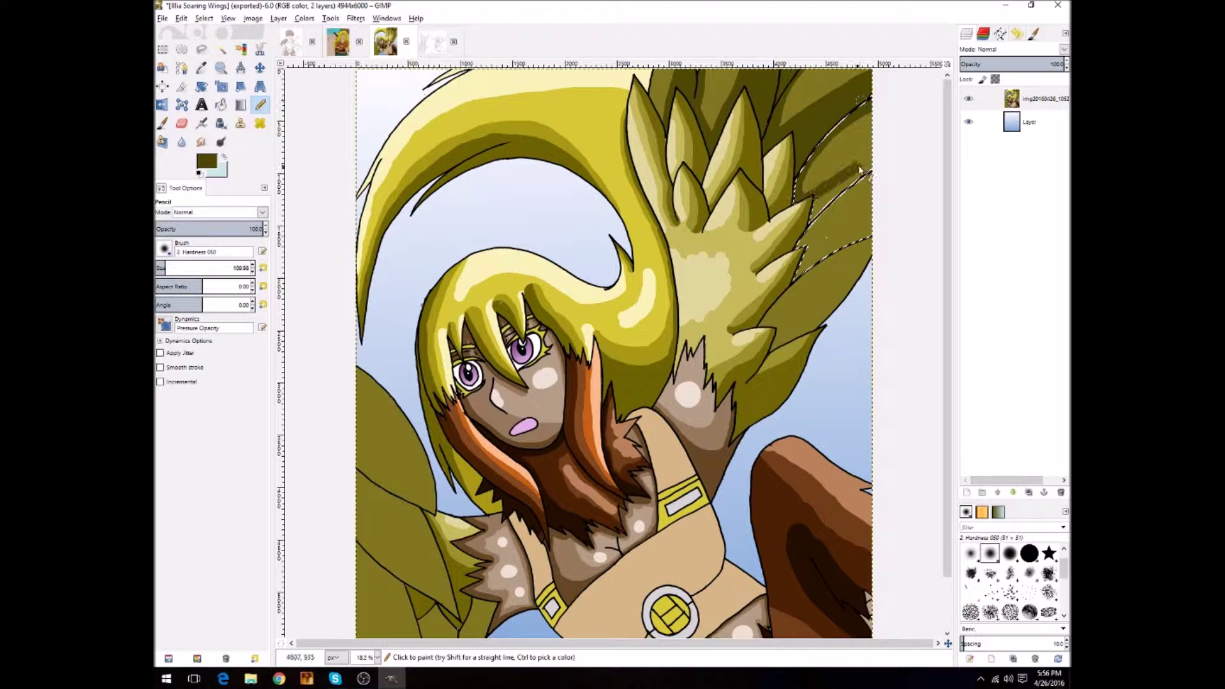
drag(797, 270, 837, 253)
key(u)
click(810, 287)
key(n)
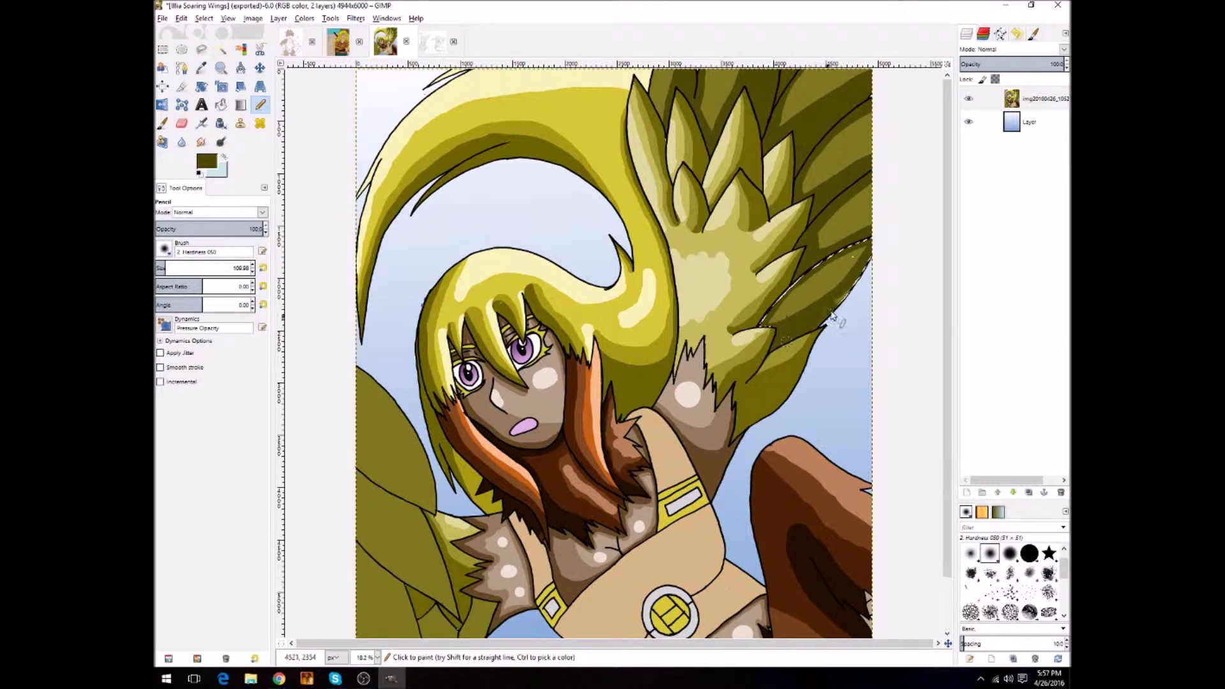
Select and shade the right-wing feathers one after another, moving upward
key(u)
click(810, 293)
key(n)
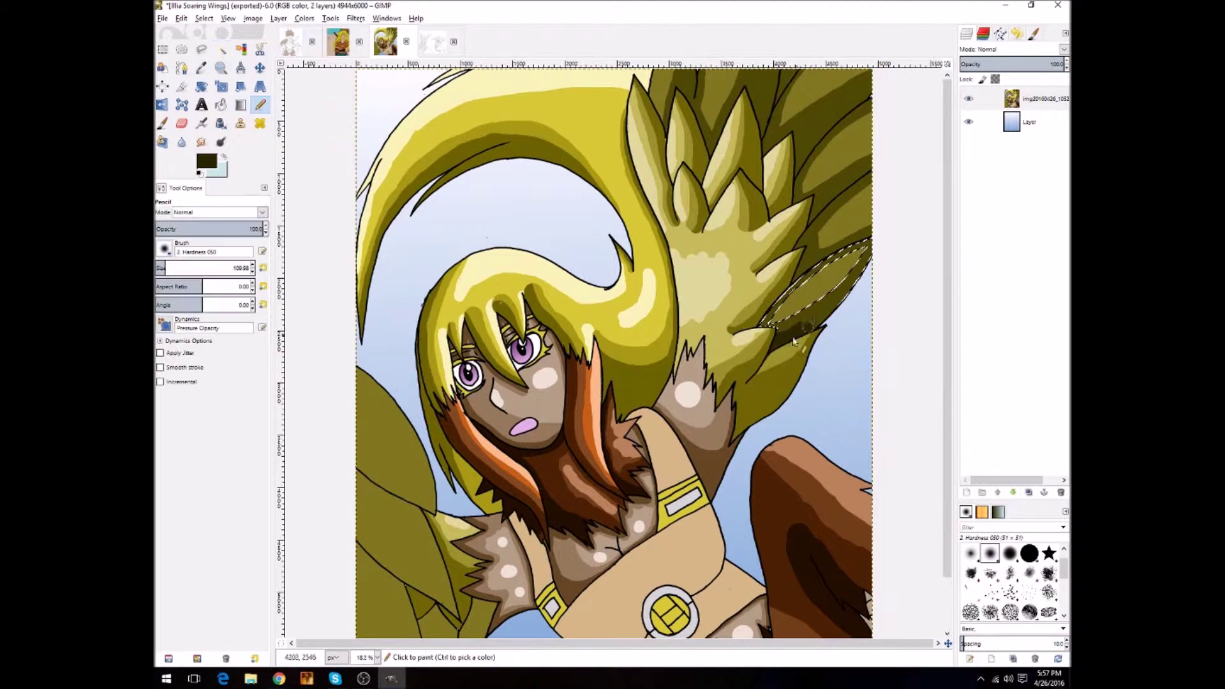
key(u)
click(805, 257)
key(n)
key(u)
click(829, 167)
key(n)
key(u)
click(770, 148)
key(n)
Select the top feather areas and pick a new olive paint colour
key(u)
key(n)
key(u)
click(776, 74)
key(n)
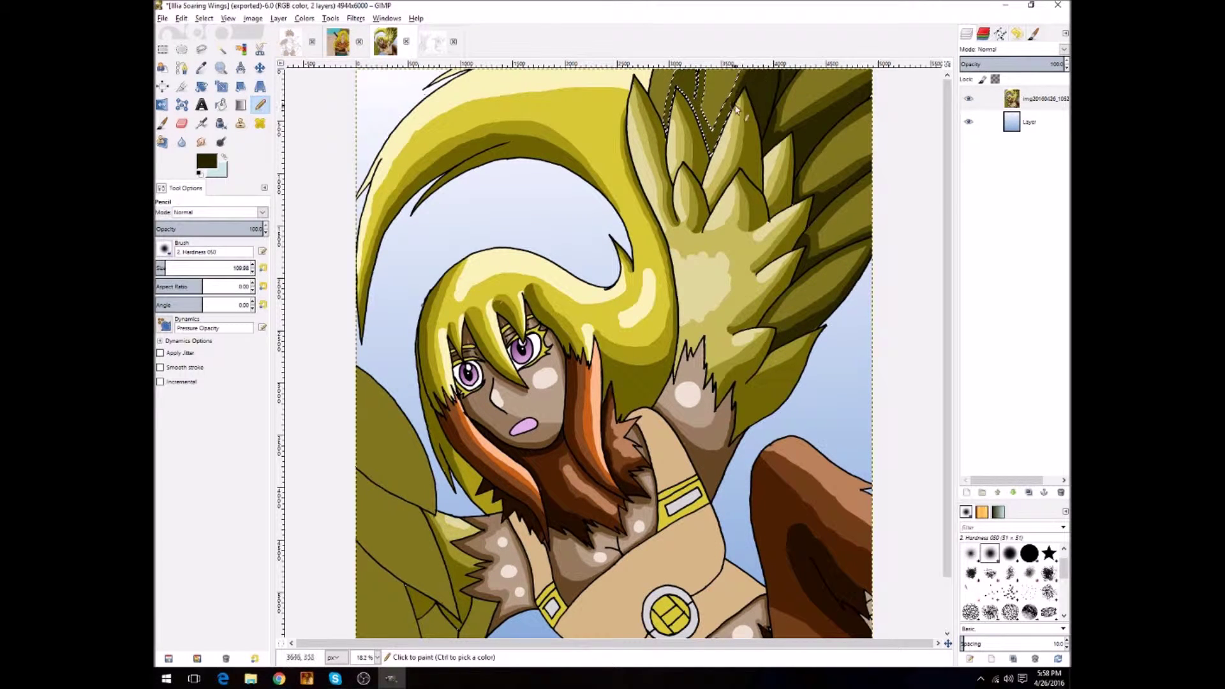
key(u)
click(660, 96)
key(n)
click(206, 161)
click(306, 359)
Select the right-wing feather at the outer edge to shade next
key(u)
key(n)
key(u)
key(n)
key(u)
click(849, 153)
key(n)
Select the next right-wing feather, then the left-side feather for shading
key(u)
key(n)
key(u)
click(836, 255)
key(n)
scroll(798, 287, down, 2)
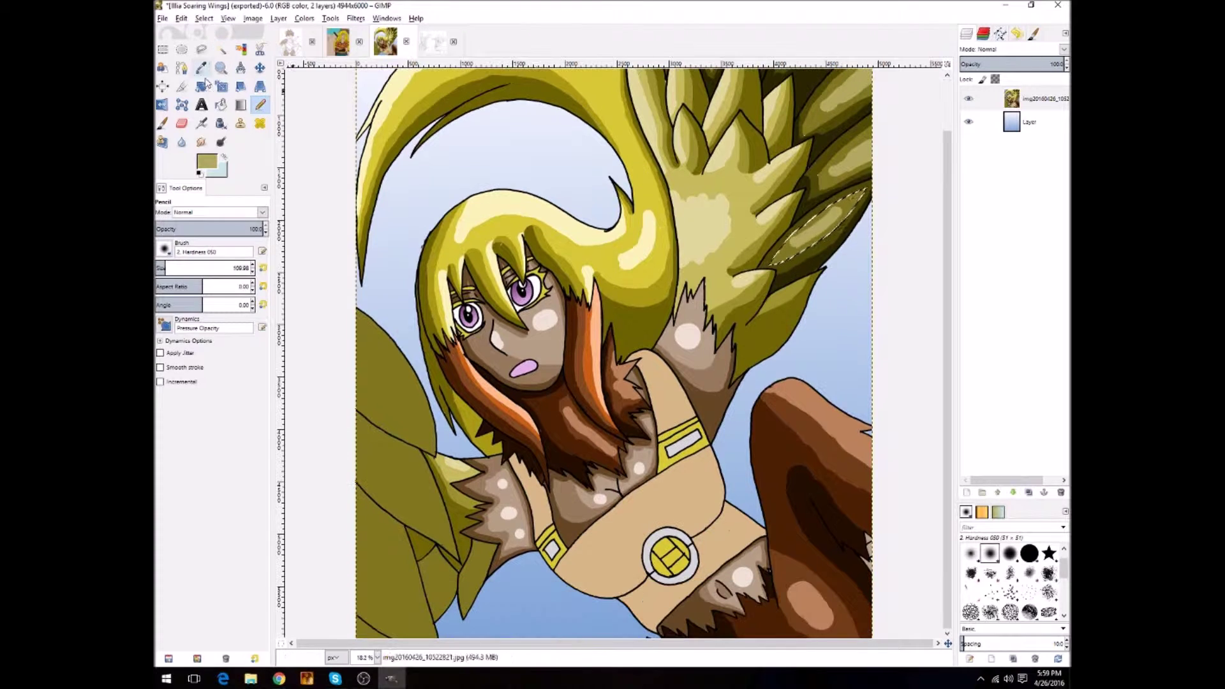
key(u)
click(390, 382)
Paint darker olive shading onto the left and lower-left feathers with an enlarged pencil
key(n)
key(bracketright)
key(bracketright)
key(bracketright)
drag(415, 421, 332, 366)
key(u)
key(n)
drag(415, 511, 342, 438)
key(u)
click(395, 561)
key(n)
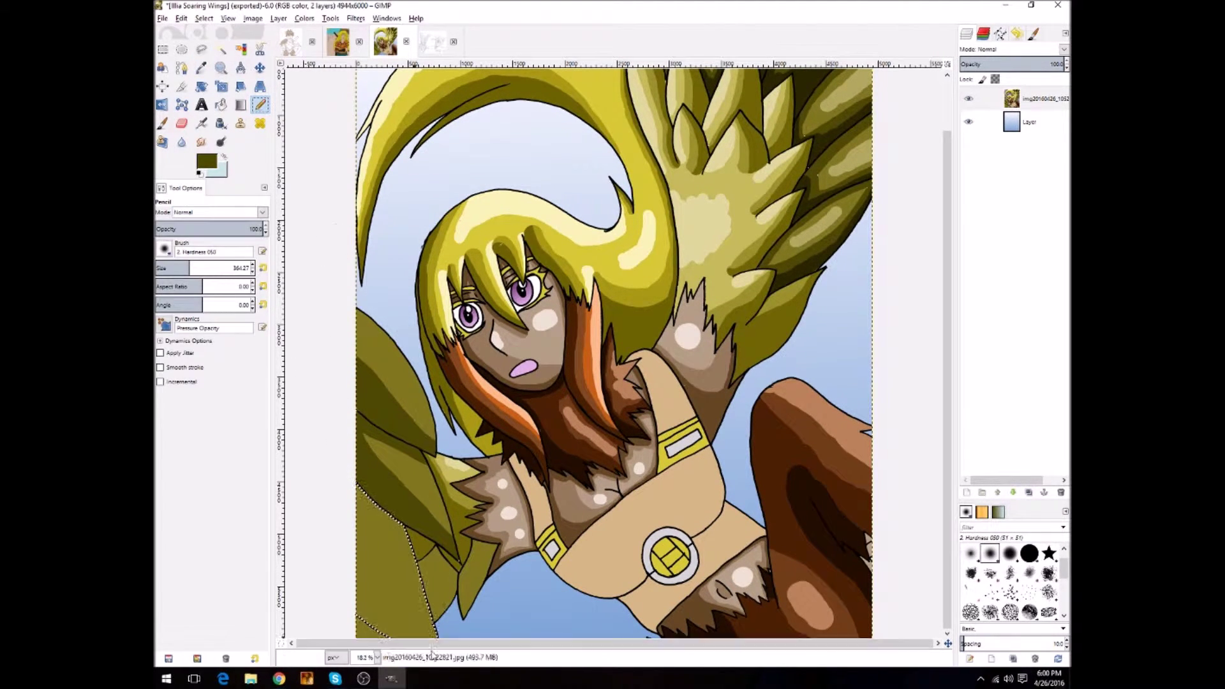
drag(421, 632, 364, 542)
drag(395, 498, 434, 631)
Shade the neighbouring lower-left feather segments in dark olive
key(u)
key(n)
key(u)
click(437, 581)
key(n)
key(u)
click(472, 574)
key(n)
Use a darker shade on the left feather strip, bottom-left feather and feather beside the bag
click(206, 161)
click(309, 358)
key(u)
key(n)
key(u)
click(402, 472)
key(n)
key(u)
key(n)
key(u)
click(376, 628)
key(n)
key(u)
click(491, 558)
key(n)
Pick a light olive and highlight the left feather strip and a small feather
key(o)
click(414, 504)
key(n)
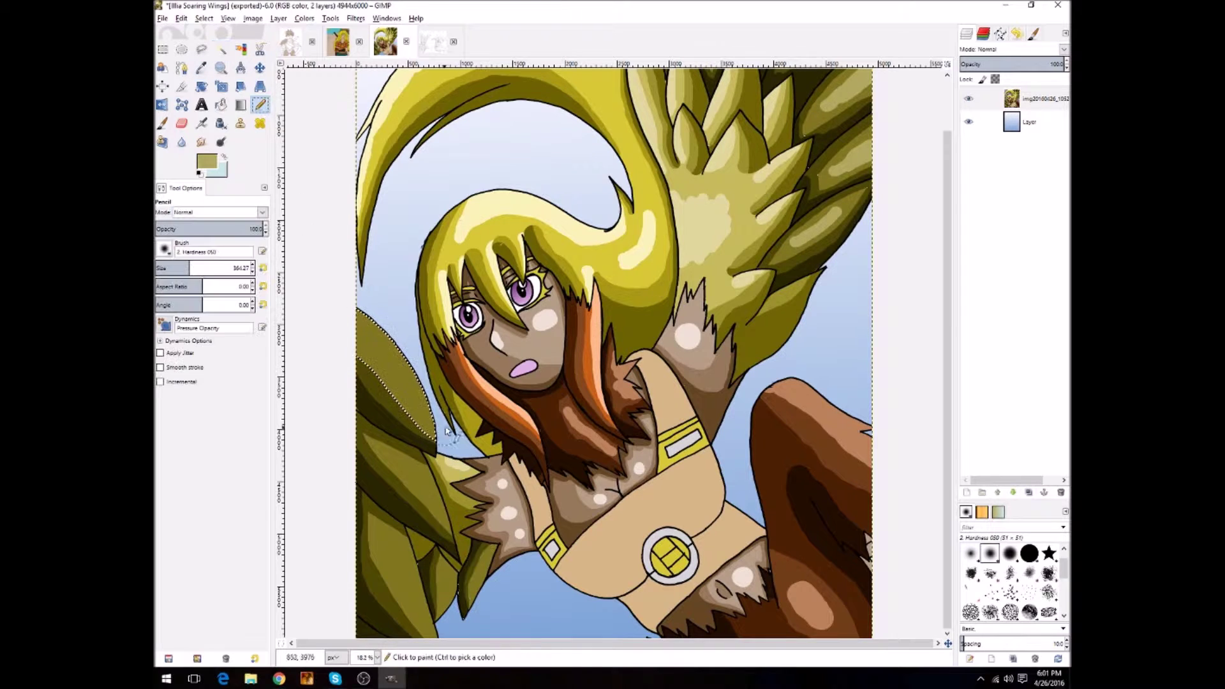
key(u)
click(409, 484)
key(n)
key(u)
click(415, 562)
key(n)
Add light khaki highlights to the small feather and the feather next to the bag
key(u)
click(463, 567)
key(n)
key(u)
click(488, 561)
key(n)
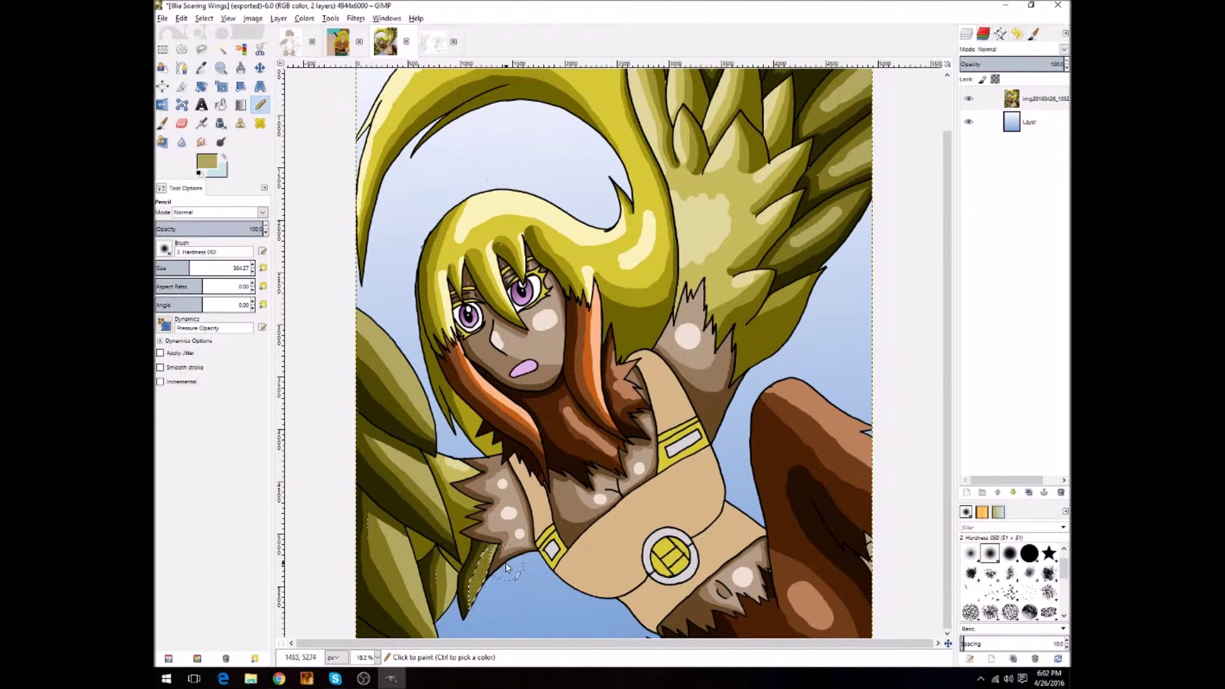
click(206, 162)
click(306, 356)
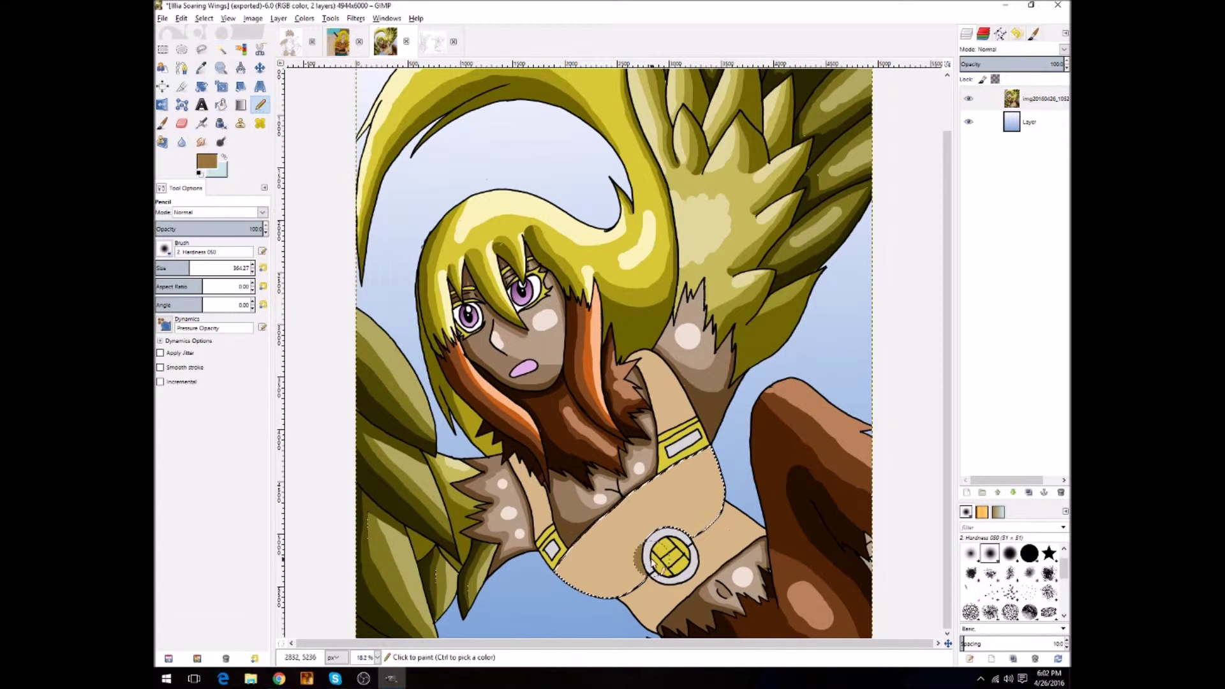
Paint brown shading on the tan bag and its lower and upper strap
key(u)
click(628, 575)
key(n)
drag(698, 545, 684, 548)
key(u)
click(702, 562)
key(n)
key(u)
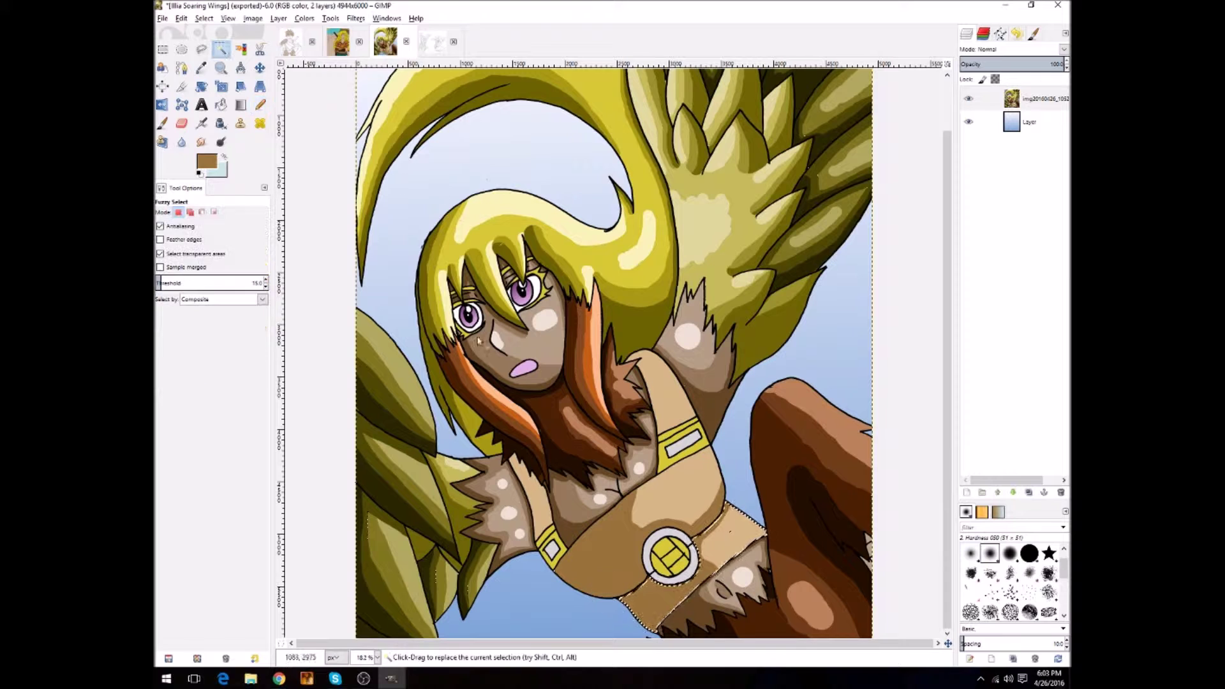
click(664, 389)
key(n)
click(206, 161)
click(306, 361)
Shade the round emblem in grey, sampling the grey from the picture
key(u)
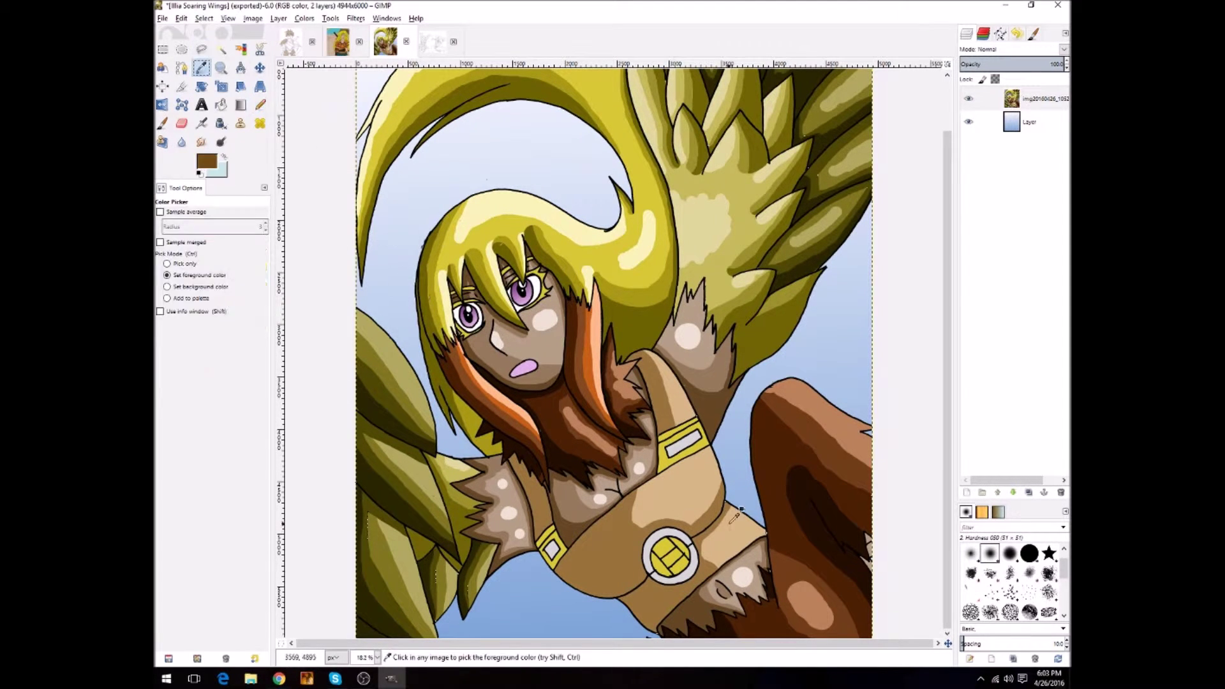
click(670, 555)
key(n)
click(206, 162)
click(309, 358)
click(206, 162)
click(306, 359)
key(o)
click(650, 550)
Sample a darker olive and paint pale yellow highlights on the golden armband
key(u)
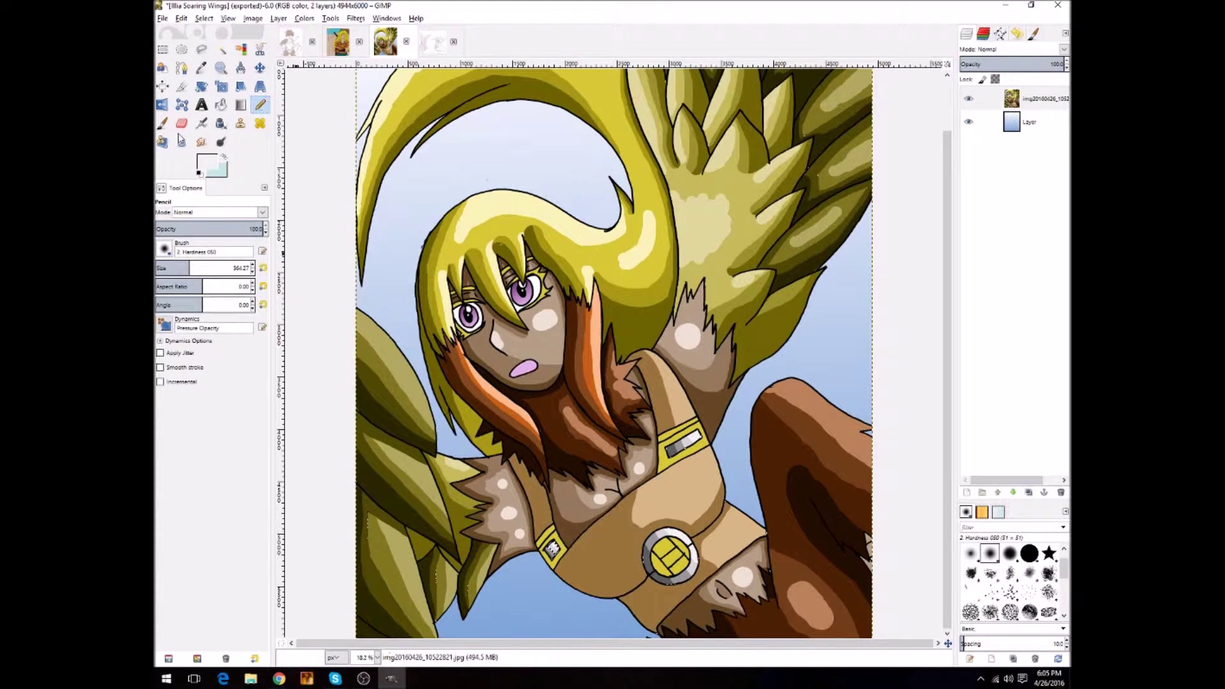
click(505, 450)
key(u)
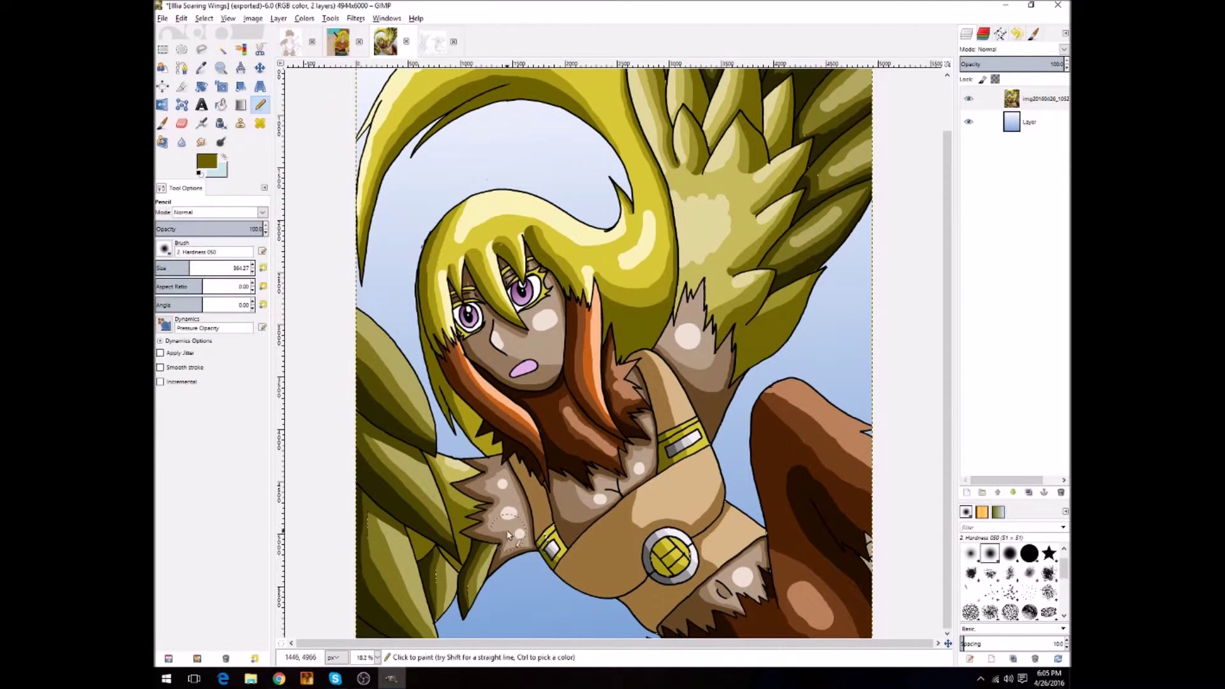
key(n)
click(207, 160)
click(303, 358)
key(u)
key(n)
key(u)
key(n)
Tint the mouth a lighter violet and zoom out to see the whole illustration
click(207, 161)
click(301, 358)
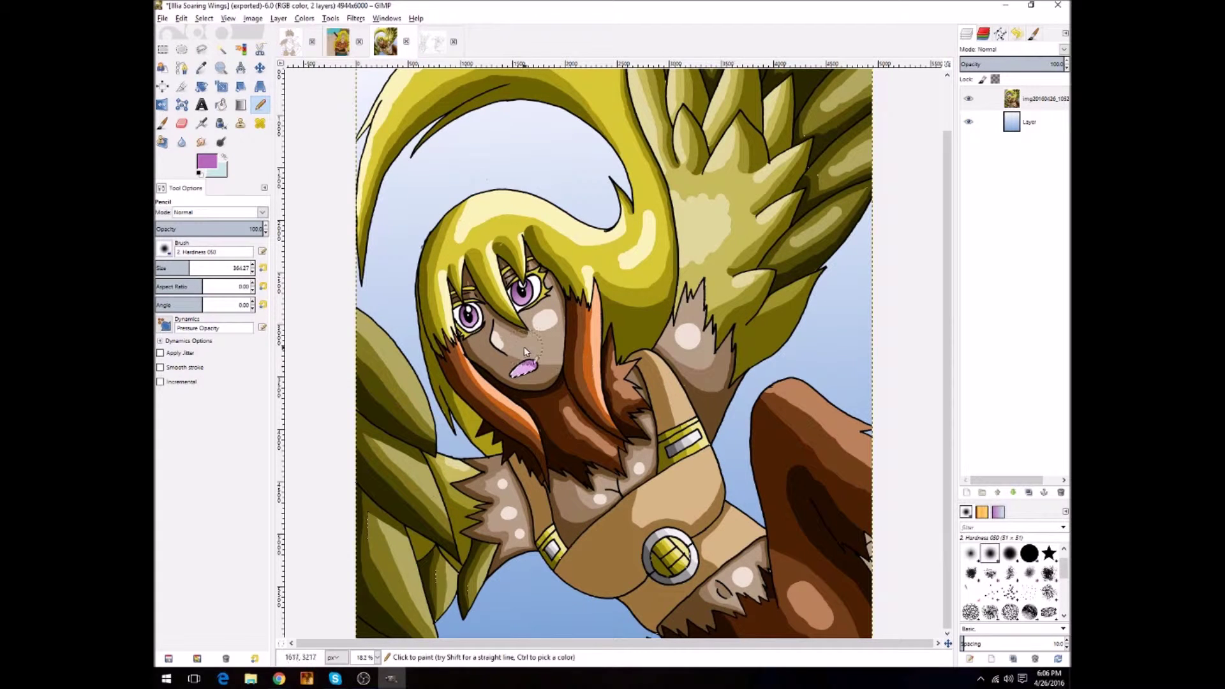
key(z)
key(minus)
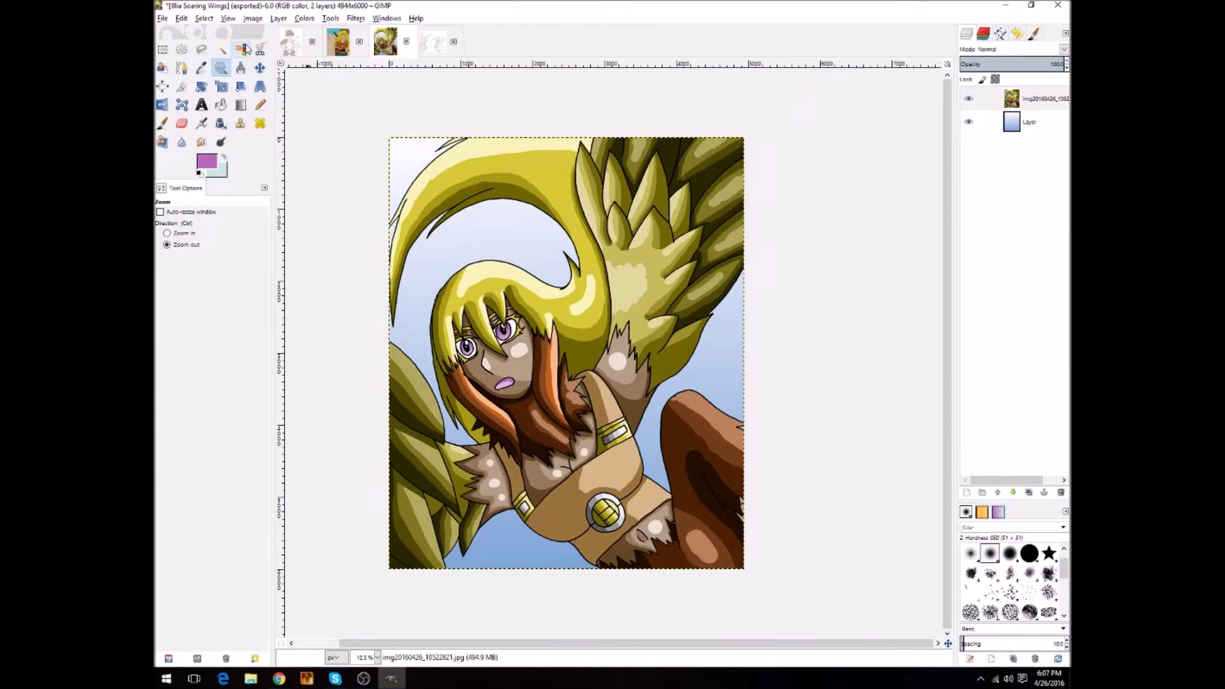
Dodge soft cloudy light into the sky background, undoing a trial layer duplicate
click(221, 142)
mouse_move(555, 273)
mouse_down()
mouse_move(438, 292)
mouse_move(375, 230)
mouse_move(481, 550)
mouse_up()
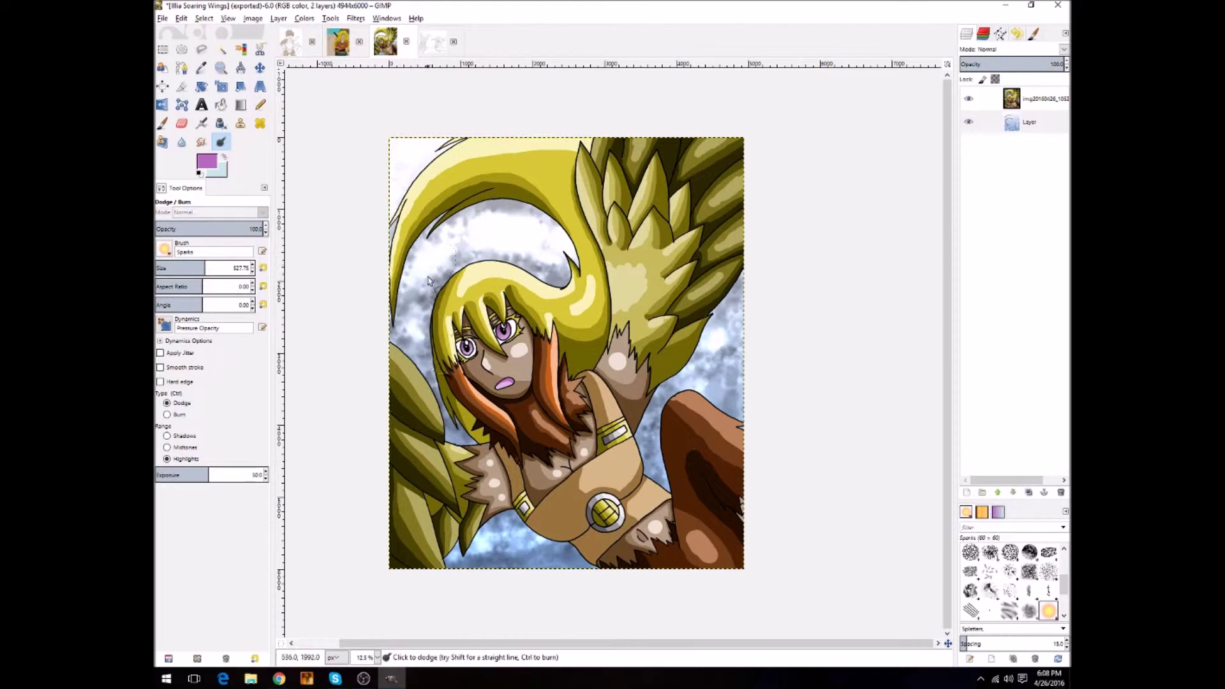
drag(481, 550, 415, 300)
key(shift+ctrl+d)
scroll(1064, 49, down, 10)
scroll(1064, 49, down, 2)
scroll(1064, 49, down, 2)
scroll(1064, 49, down, 2)
scroll(1064, 49, down, 3)
scroll(1064, 49, down, 2)
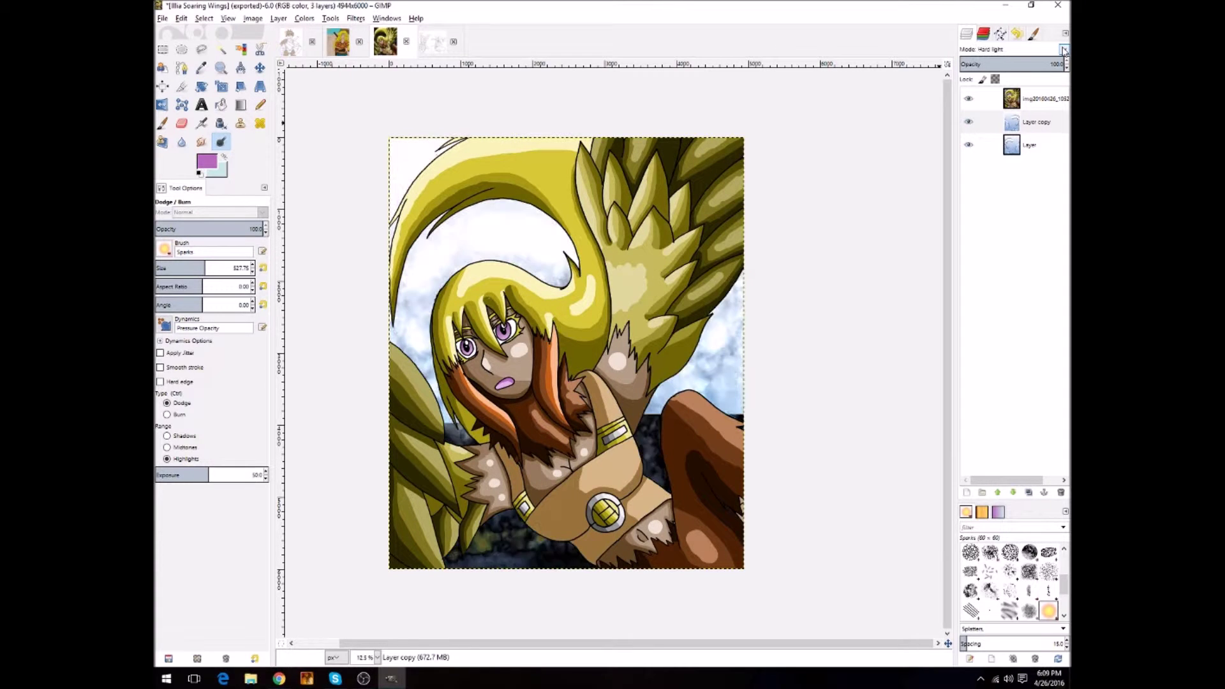
key(ctrl+z)
key(ctrl+z)
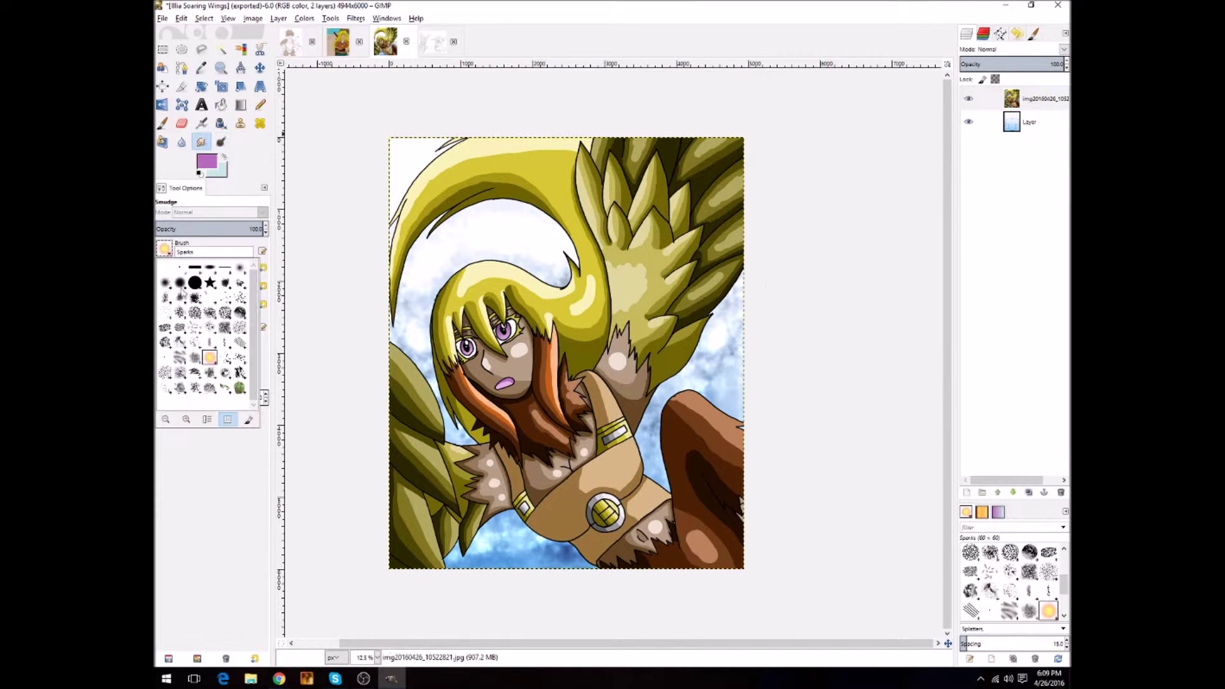
key(z)
Add a drop shadow behind the figure and begin smudging the hair strands
key(ctrl+shift+f)
click(637, 432)
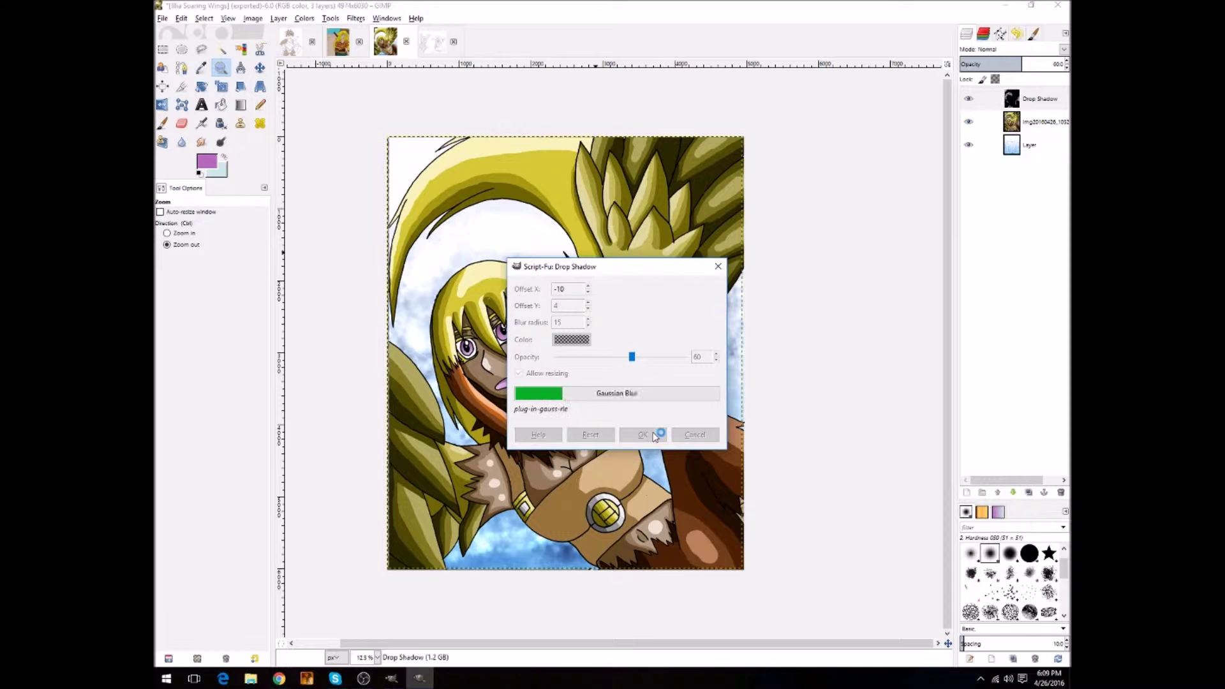
key(m)
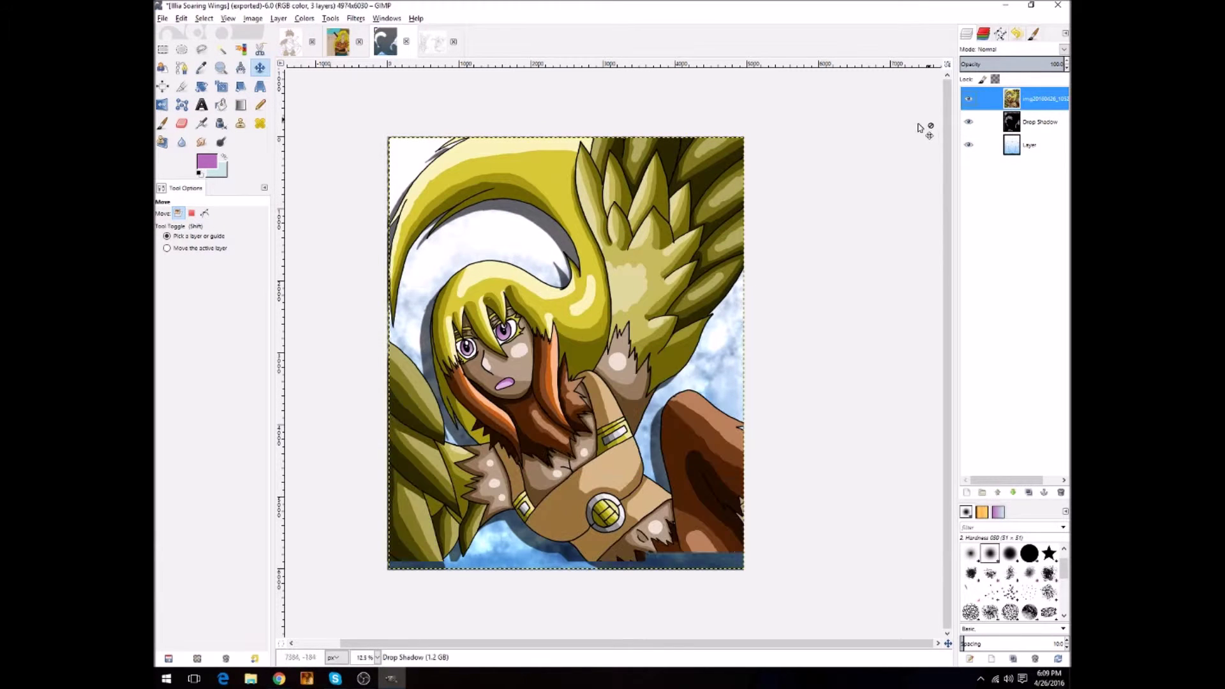
key(s)
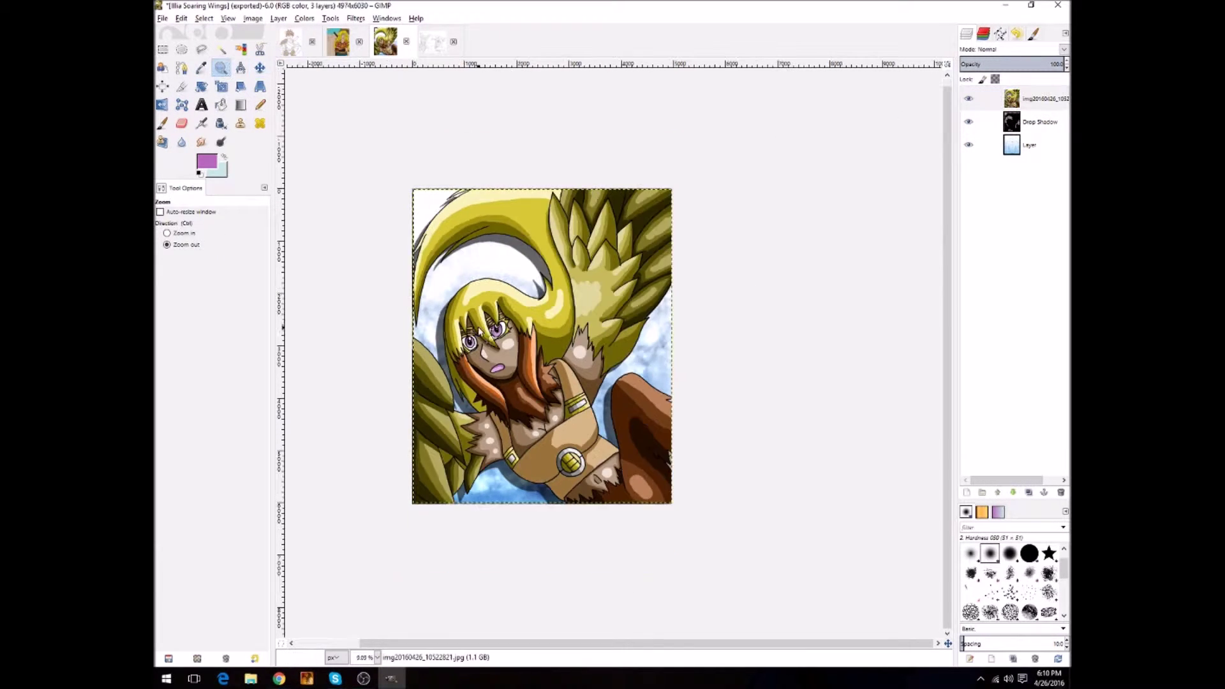
scroll(477, 326, up, 3)
drag(486, 289, 471, 258)
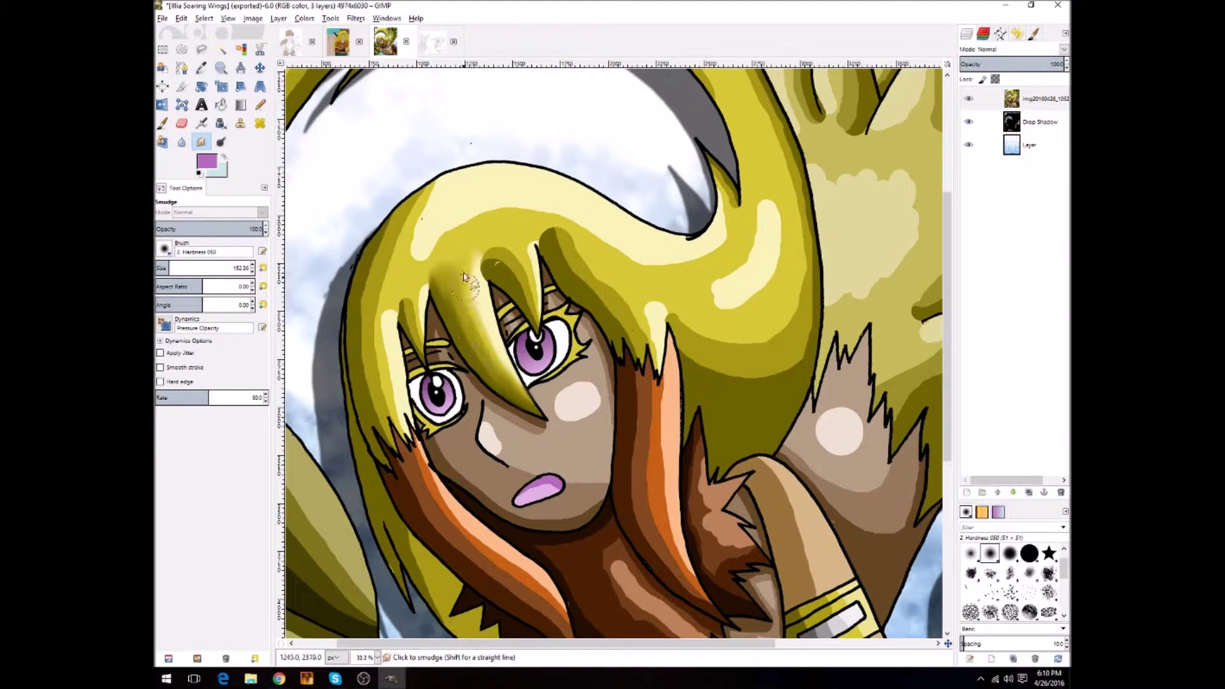
Smudge the fringe, upper-left strands and hair beside the eye to blend them
click(279, 678)
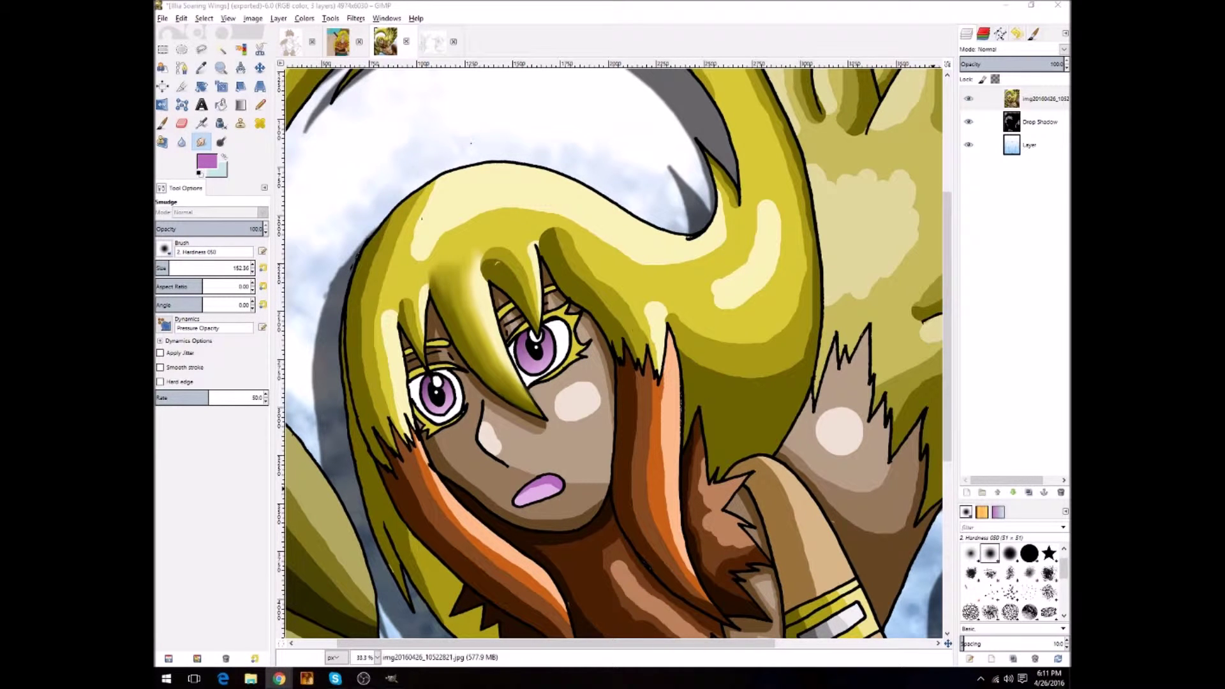
drag(472, 264, 529, 297)
mouse_move(433, 207)
mouse_down()
mouse_move(415, 274)
mouse_move(421, 347)
mouse_move(450, 217)
mouse_up()
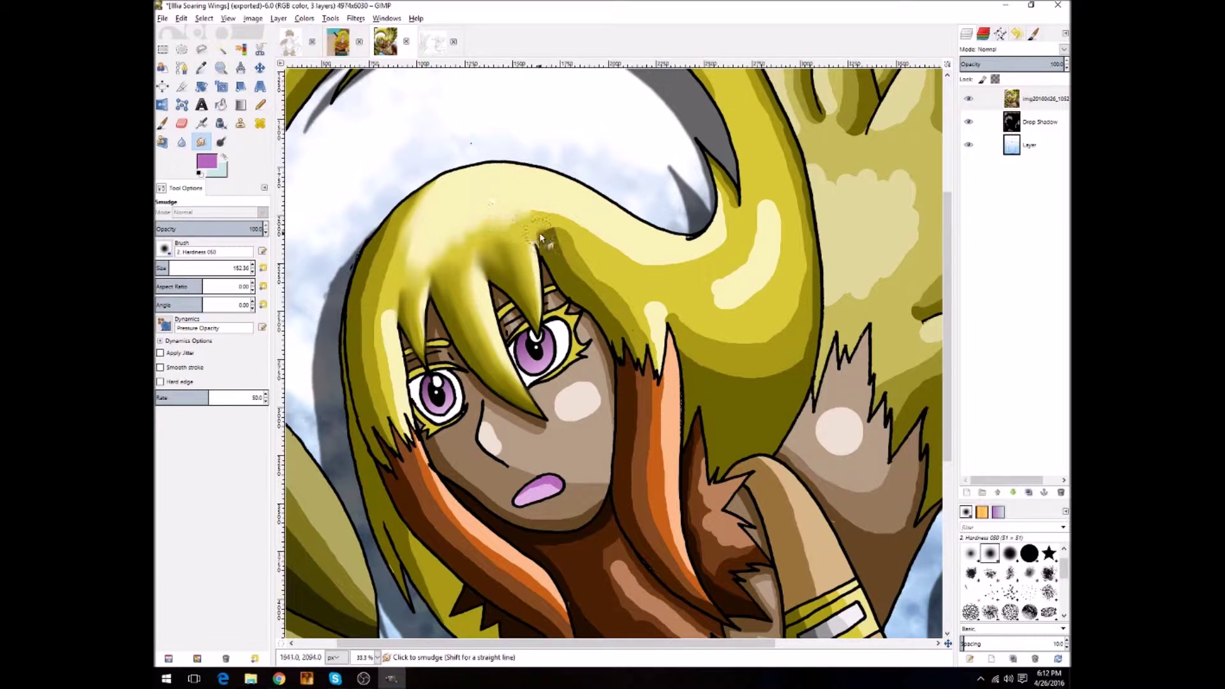
mouse_move(564, 215)
mouse_down()
mouse_move(689, 241)
mouse_move(716, 180)
mouse_up()
drag(644, 312, 592, 279)
drag(609, 338, 638, 379)
Blend the orange strand and the big yellow lock's highlight into soft shading
drag(657, 322, 664, 438)
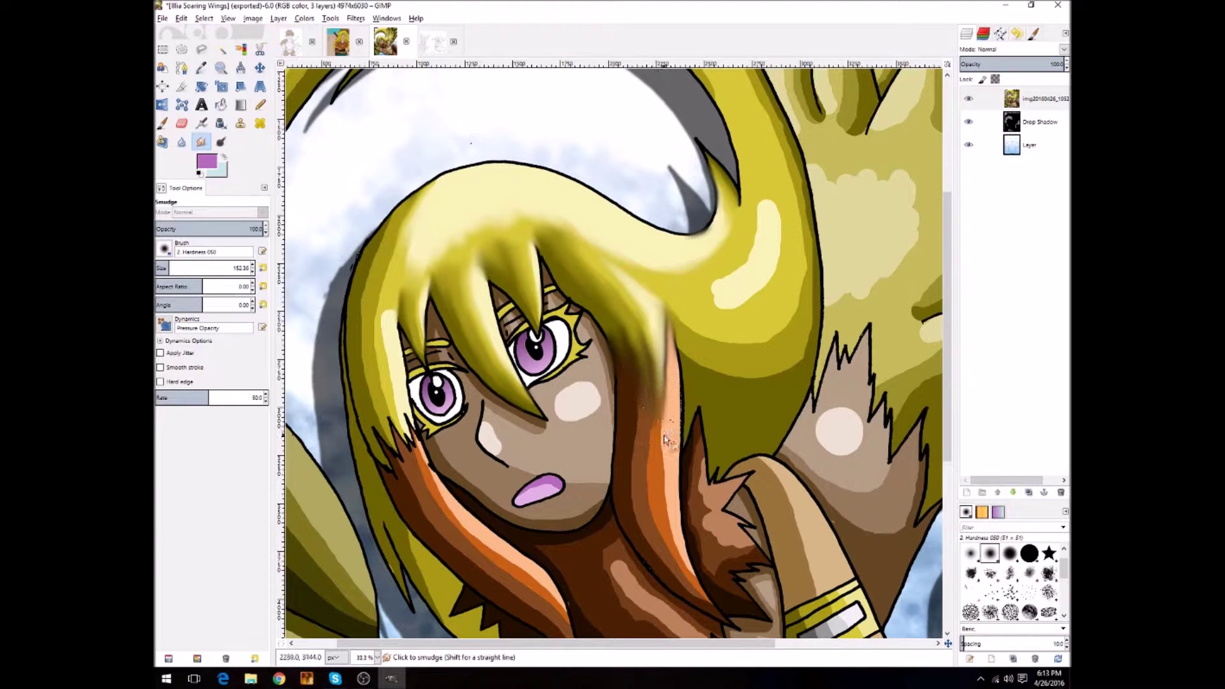
drag(696, 599, 645, 472)
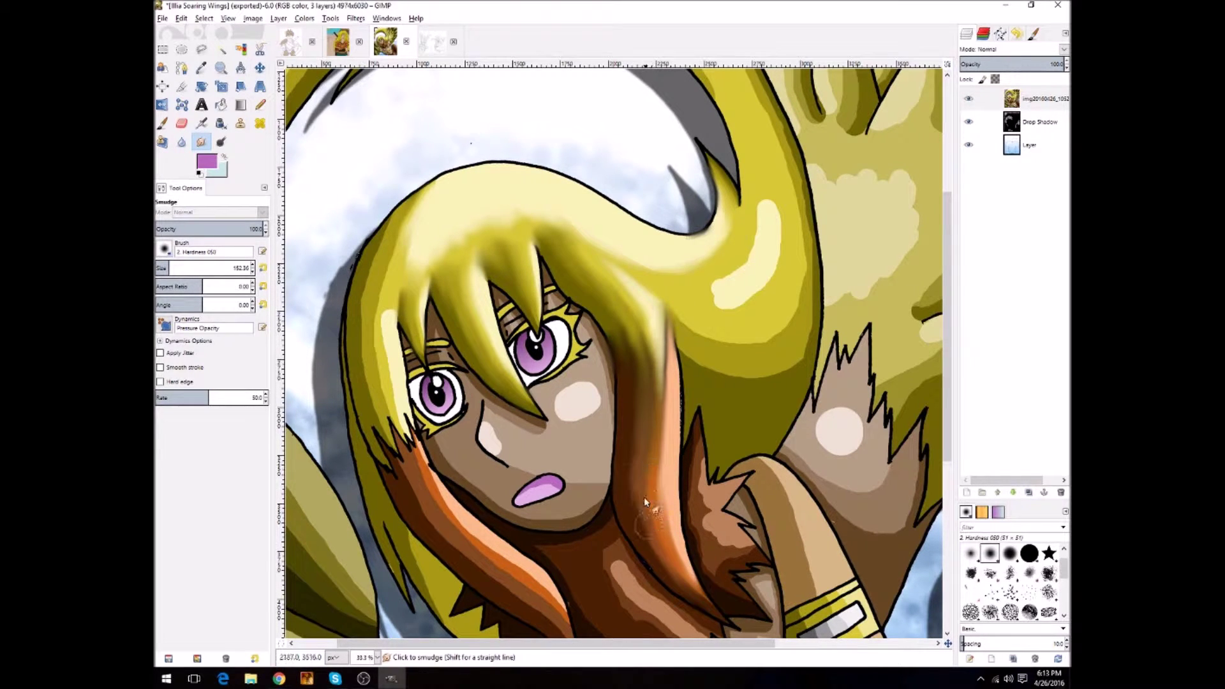
drag(660, 379, 666, 397)
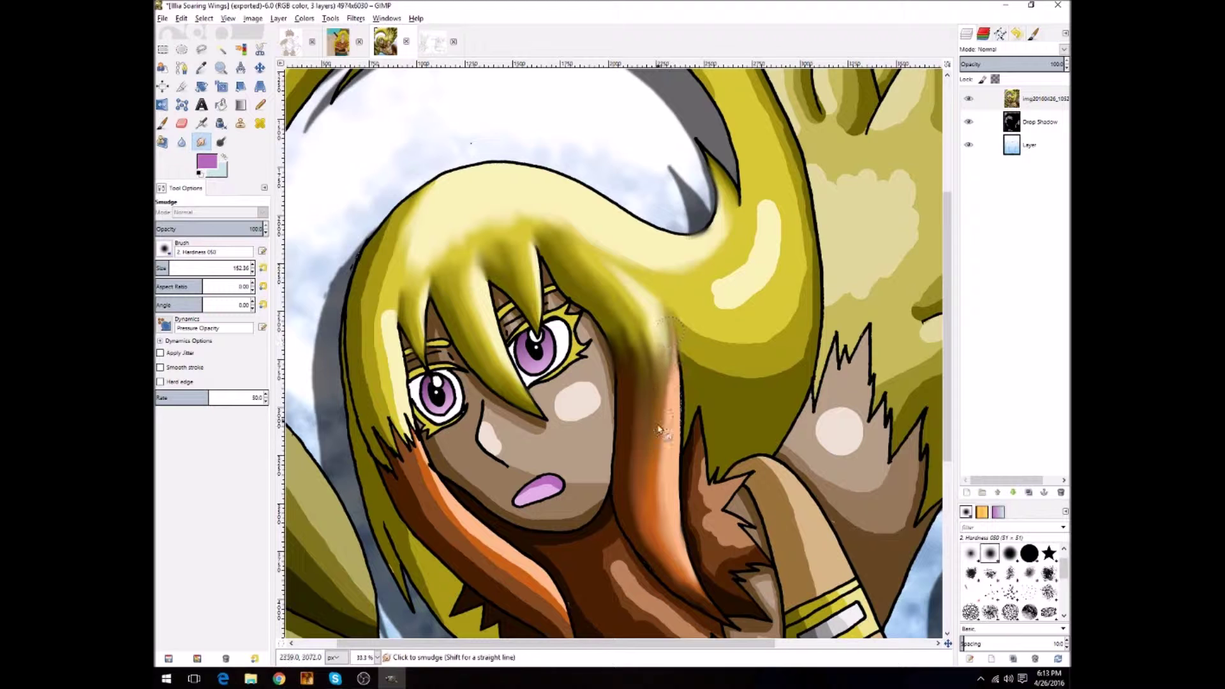
drag(714, 345, 782, 348)
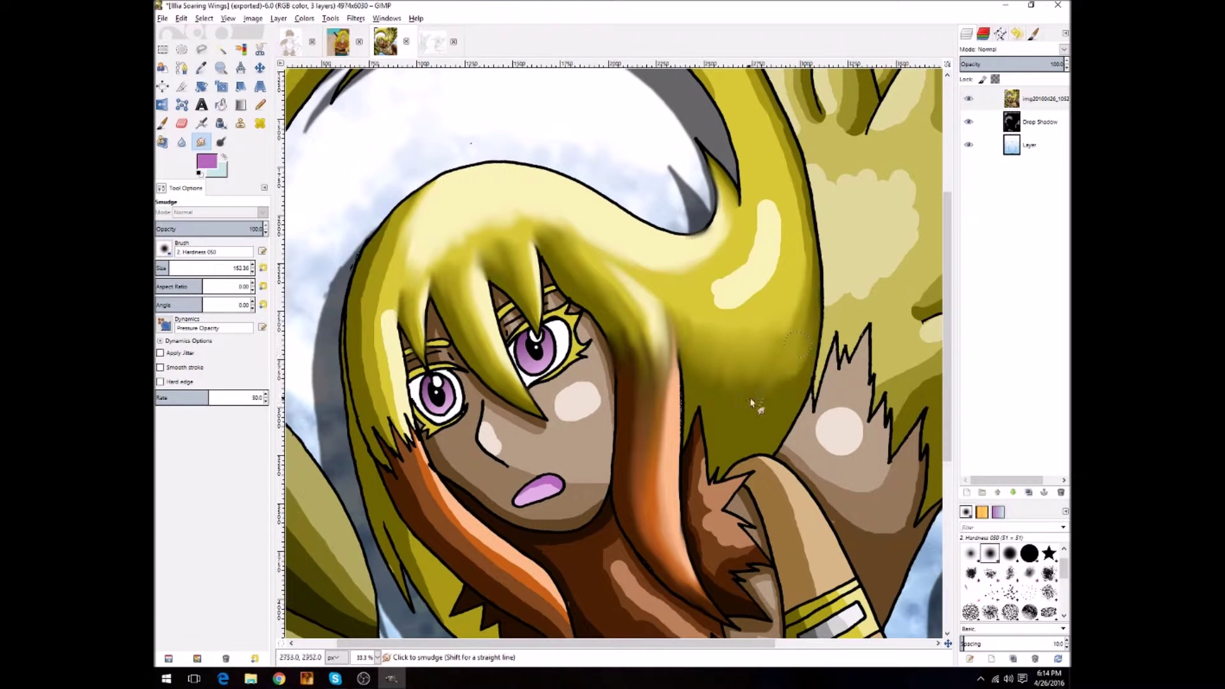
mouse_move(789, 154)
mouse_down()
mouse_move(729, 297)
mouse_move(753, 236)
mouse_up()
mouse_move(765, 172)
mouse_down()
mouse_move(760, 283)
mouse_move(775, 185)
mouse_move(743, 118)
mouse_up()
scroll(734, 140, up, 3)
Smudge the hair bands, spreading dark olive and pale yellow shading along them
scroll(733, 166, up, 2)
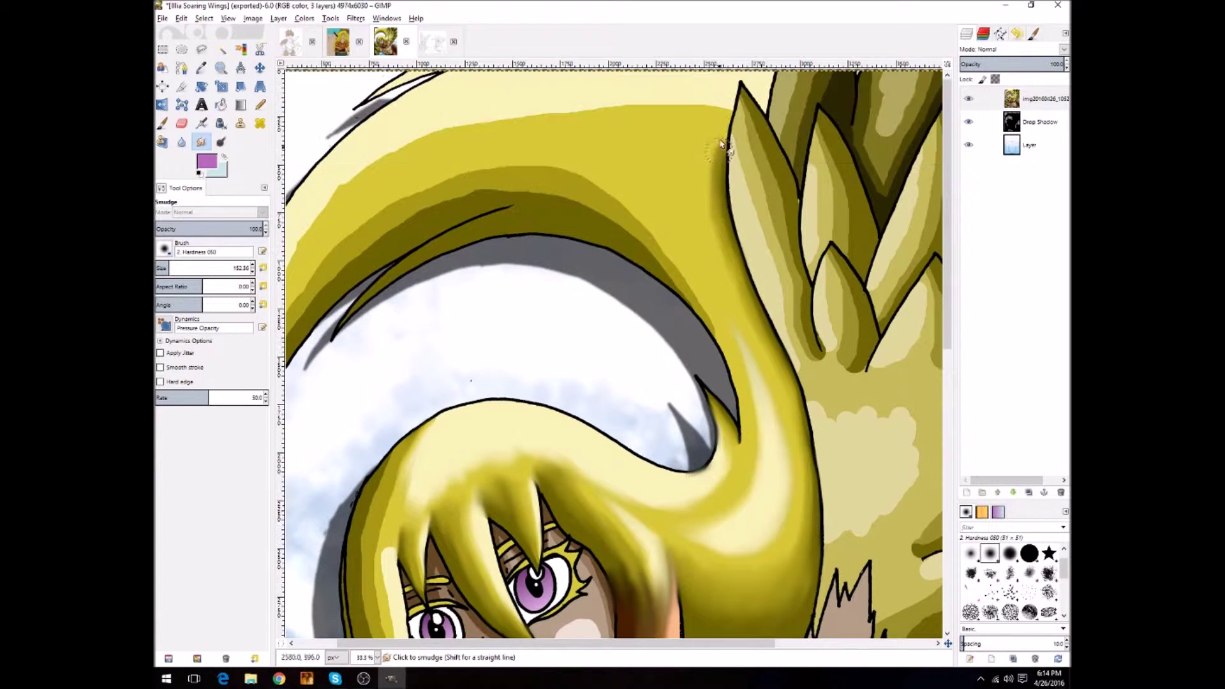
mouse_move(720, 338)
mouse_down()
mouse_move(656, 246)
mouse_move(500, 177)
mouse_move(702, 301)
mouse_move(593, 204)
mouse_move(400, 206)
mouse_move(421, 185)
mouse_up()
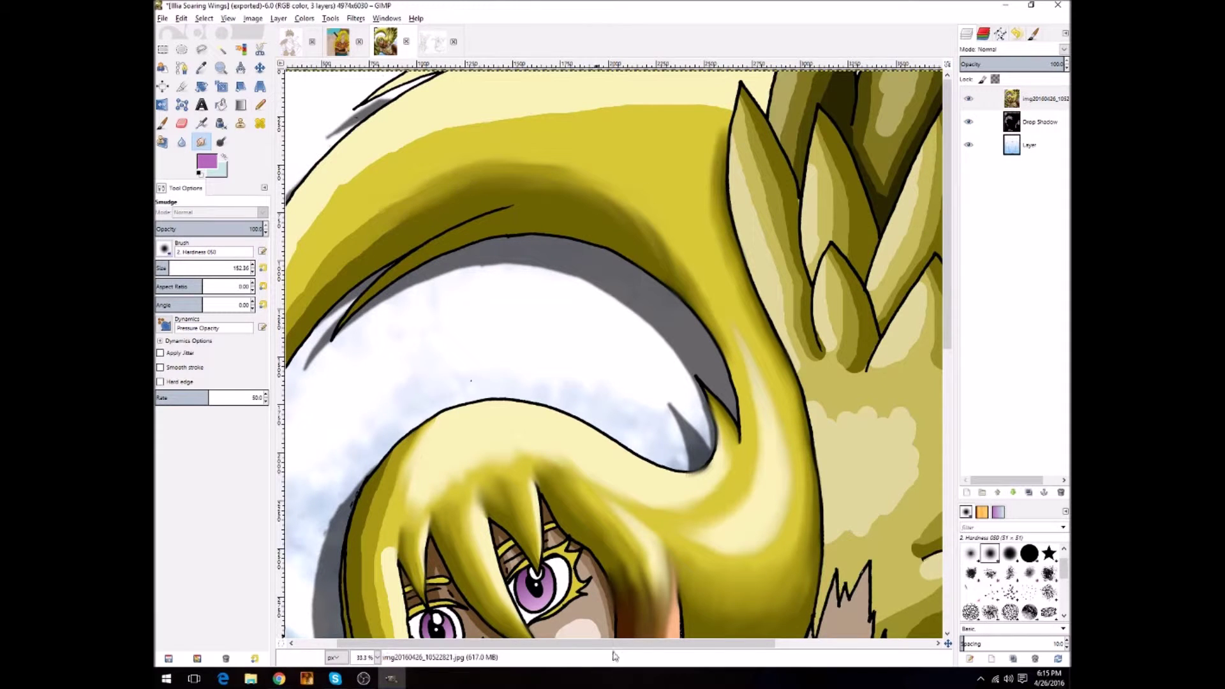
scroll(299, 498, left, 3)
mouse_move(316, 413)
mouse_down()
mouse_move(350, 296)
mouse_move(465, 220)
mouse_up()
mouse_move(703, 228)
mouse_down()
mouse_move(519, 185)
mouse_move(476, 210)
mouse_move(560, 169)
mouse_up()
mouse_move(348, 277)
mouse_down()
mouse_move(415, 178)
mouse_move(604, 113)
mouse_move(683, 159)
mouse_move(745, 164)
mouse_move(678, 164)
mouse_move(716, 205)
mouse_move(768, 123)
mouse_move(661, 167)
mouse_up()
scroll(439, 217, down, 5)
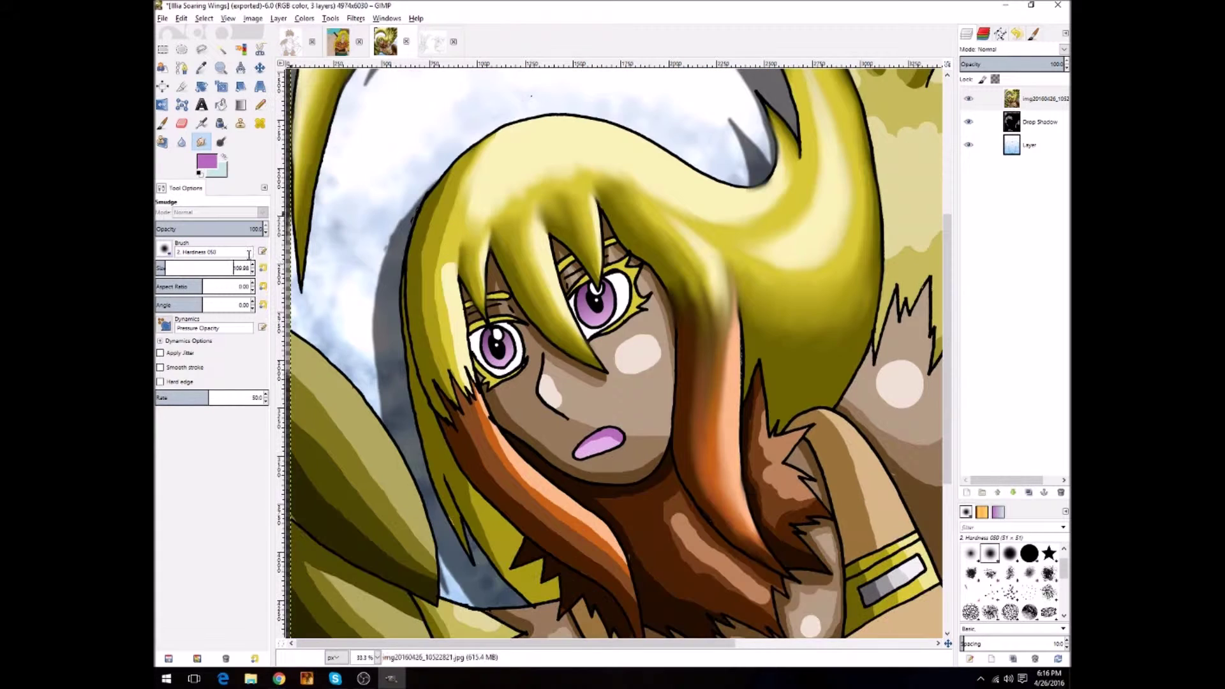
With a larger brush, blend the orange and yellow hair edge beside the face and neck
key(bracketright)
key(bracketright)
key(bracketright)
drag(435, 326, 418, 271)
drag(465, 376, 458, 435)
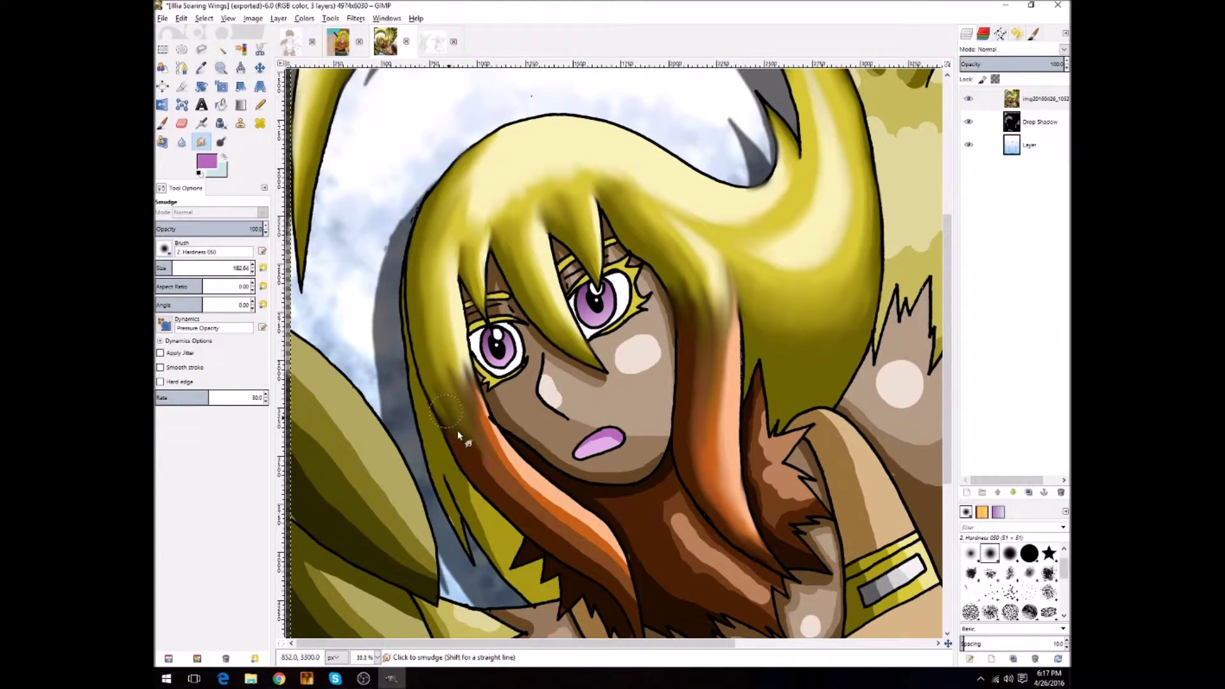
drag(519, 487, 486, 438)
mouse_move(544, 510)
mouse_down()
mouse_move(616, 577)
mouse_move(481, 455)
mouse_up()
scroll(481, 456, down, 3)
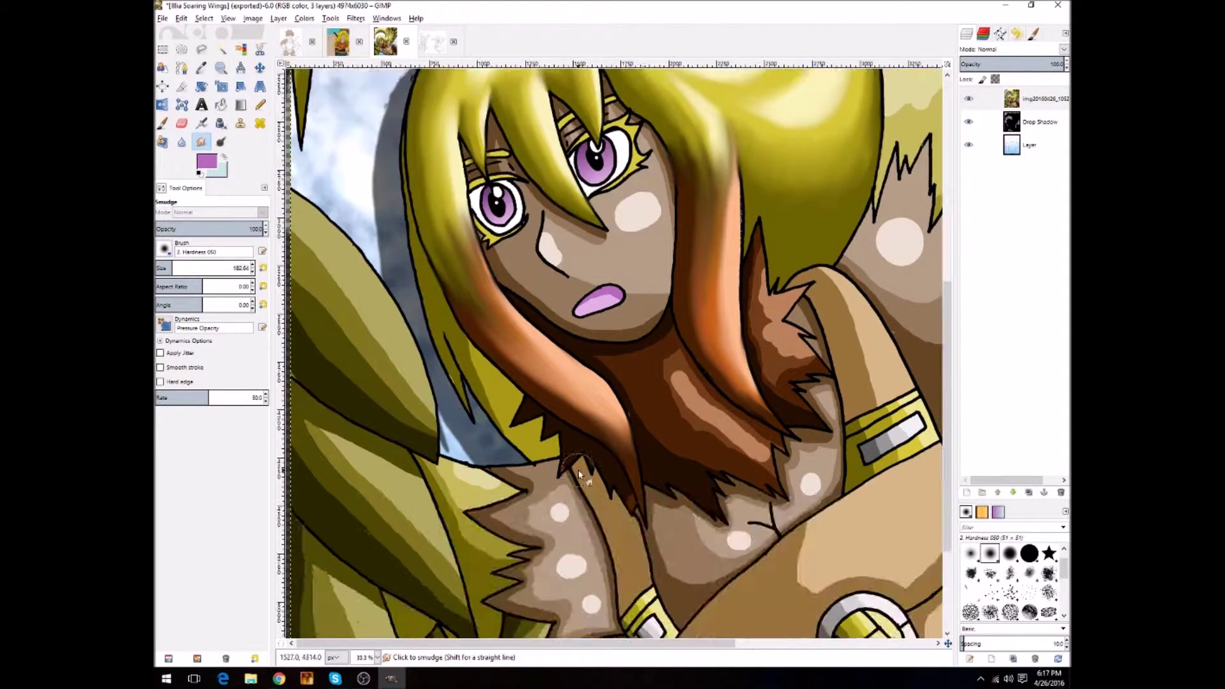
key(bracketleft)
key(bracketleft)
Smooth the brown neck hair below the chin and the light patch near the shoulder
drag(479, 357, 501, 428)
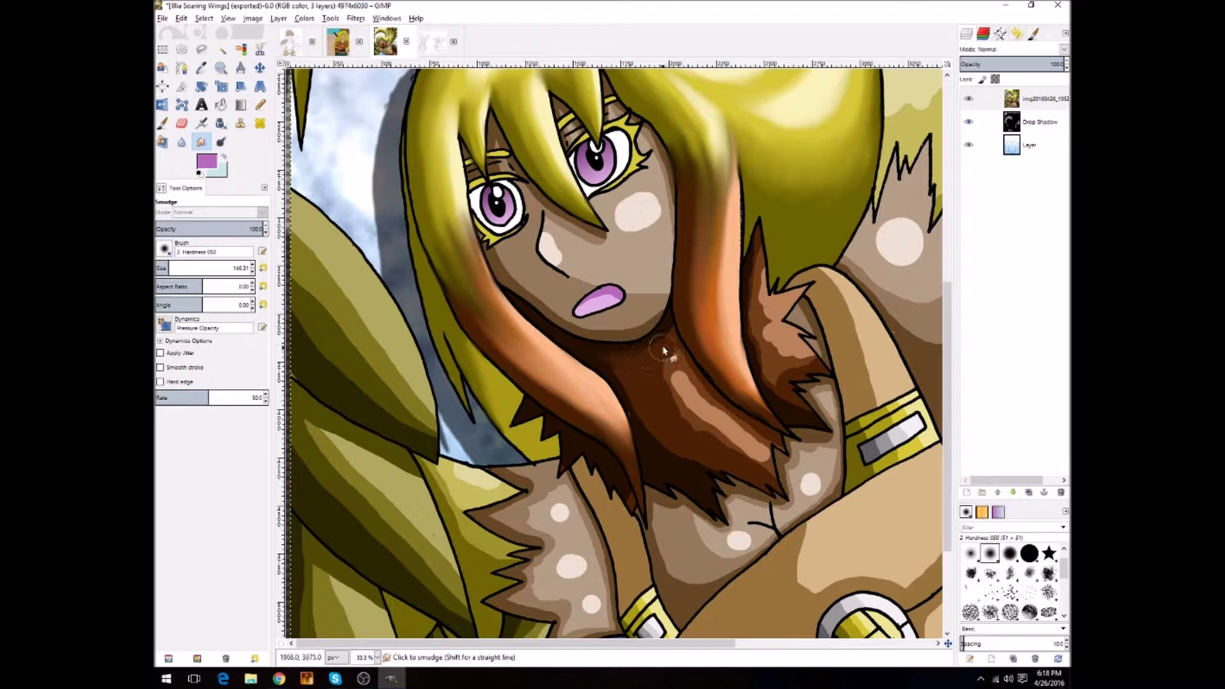
mouse_move(697, 428)
mouse_down()
mouse_move(762, 462)
mouse_move(663, 363)
mouse_move(675, 409)
mouse_move(755, 474)
mouse_up()
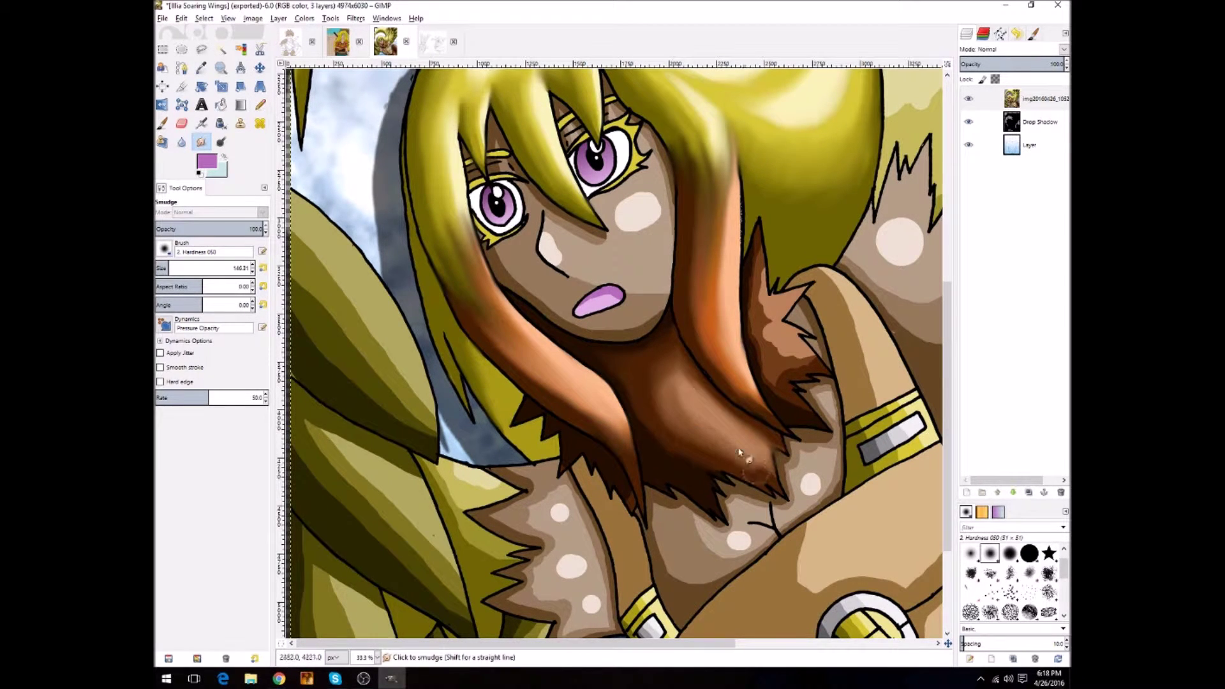
mouse_move(668, 358)
mouse_down()
mouse_move(664, 423)
mouse_move(702, 391)
mouse_move(669, 439)
mouse_up()
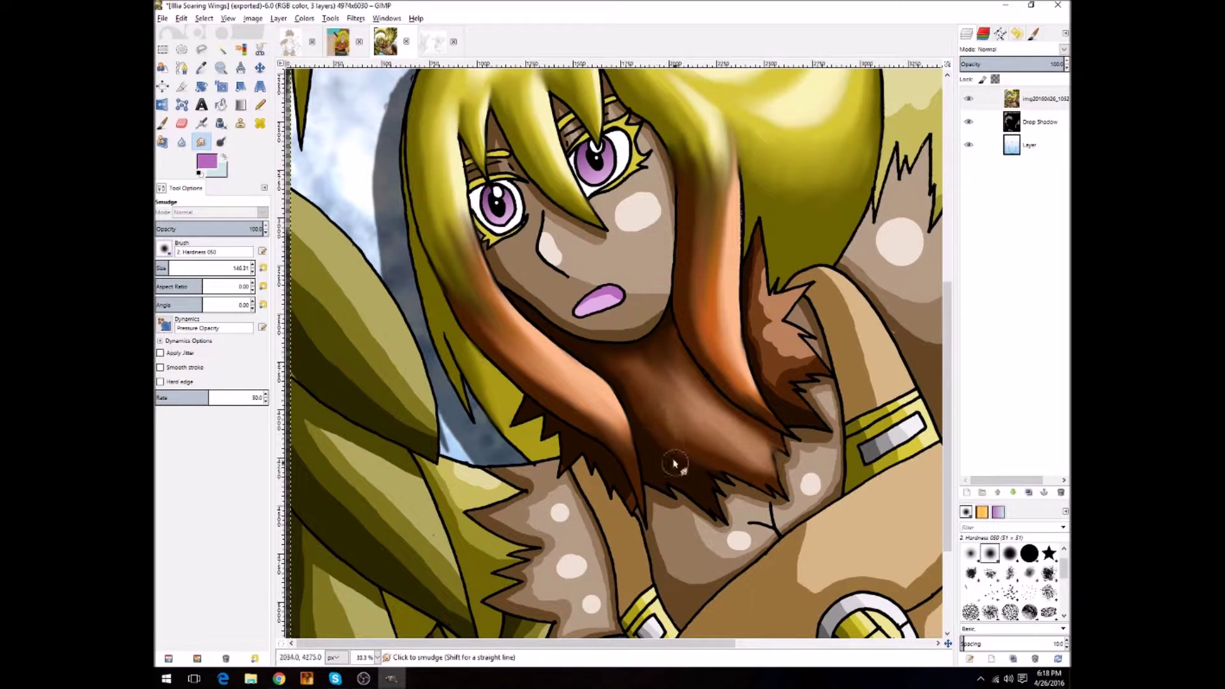
drag(760, 304, 801, 371)
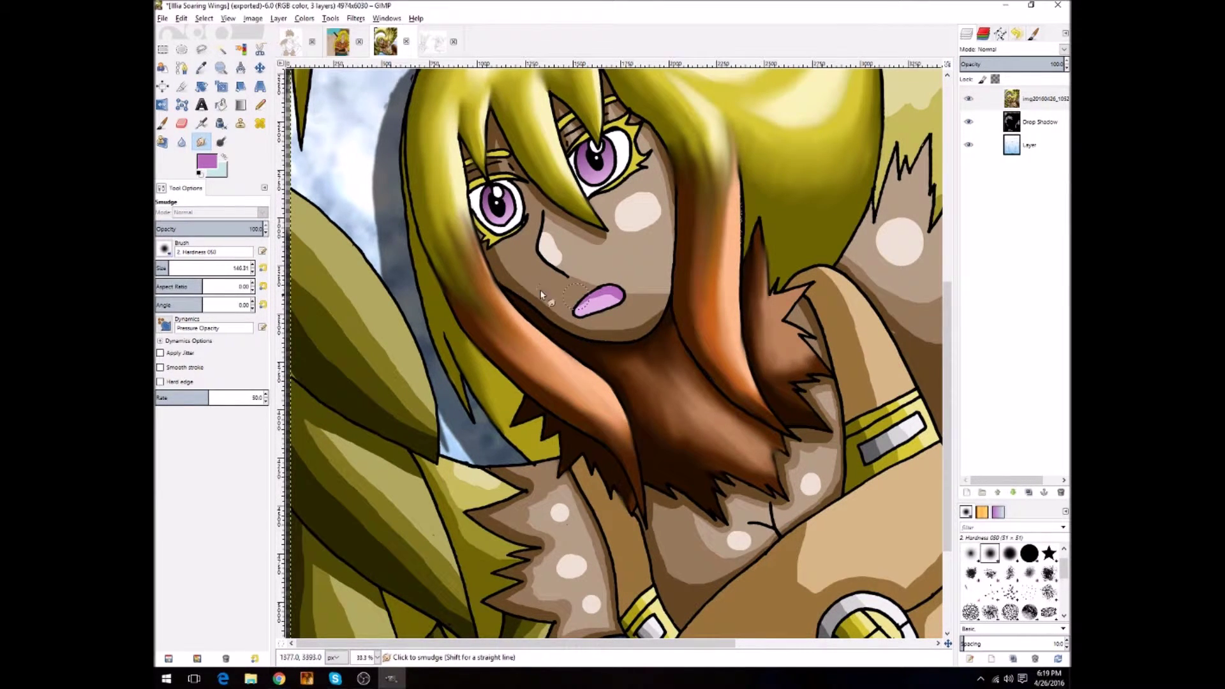
click(170, 268)
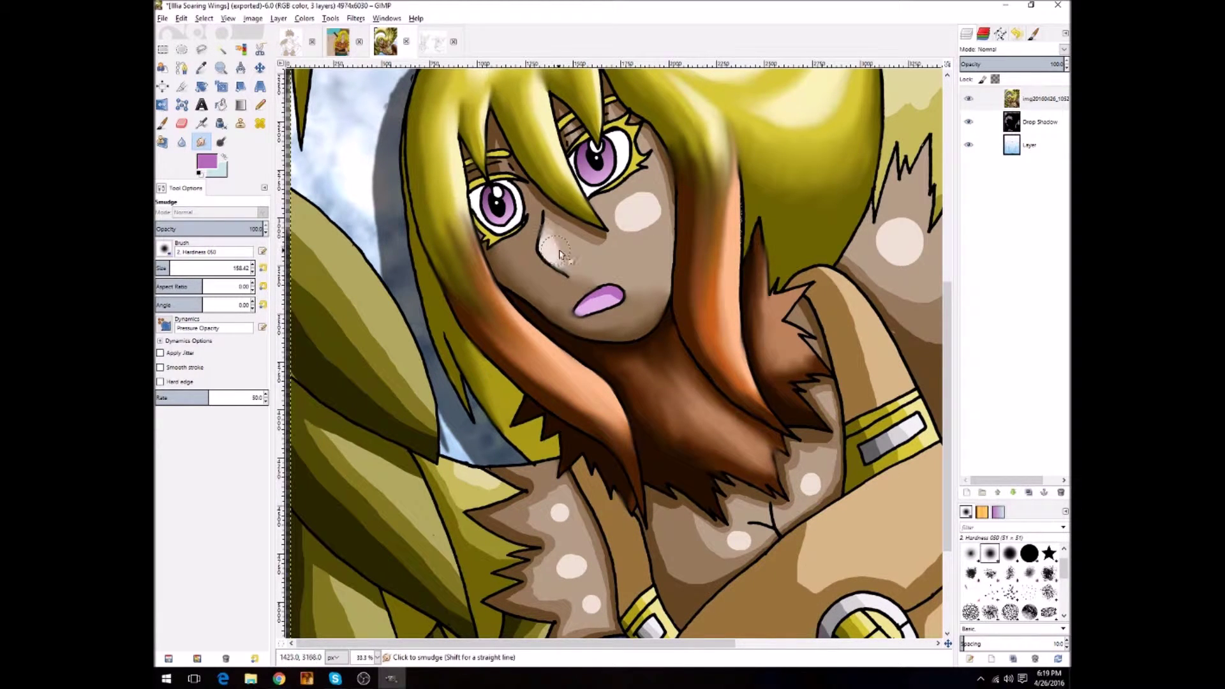
key(bracketleft)
key(bracketleft)
key(bracketleft)
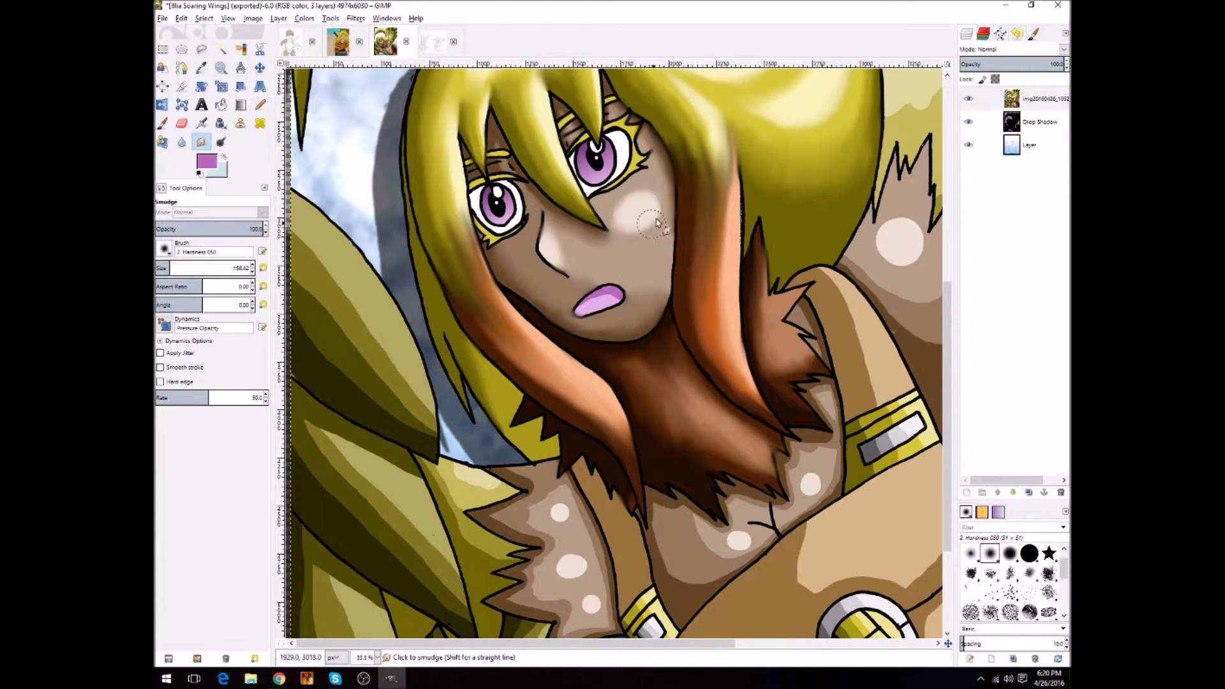
Smudge the chest skin shading, the arm and collar edges, and the tones above the medallion
scroll(615, 312, down, 5)
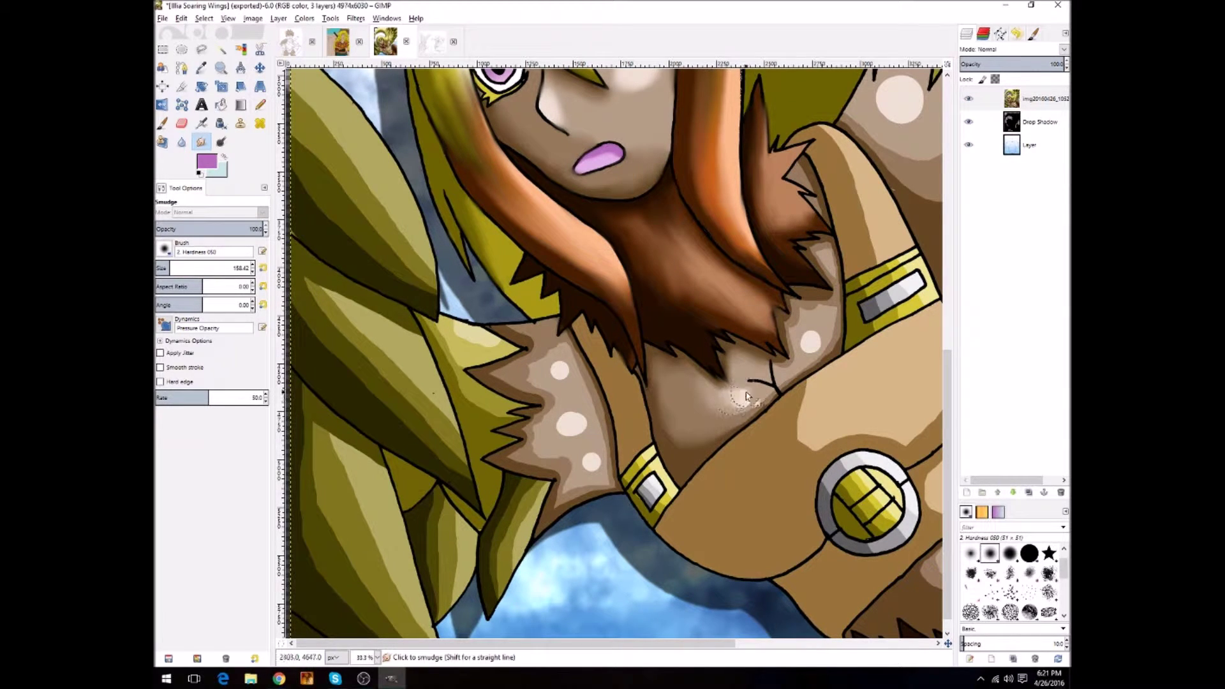
drag(720, 433, 701, 422)
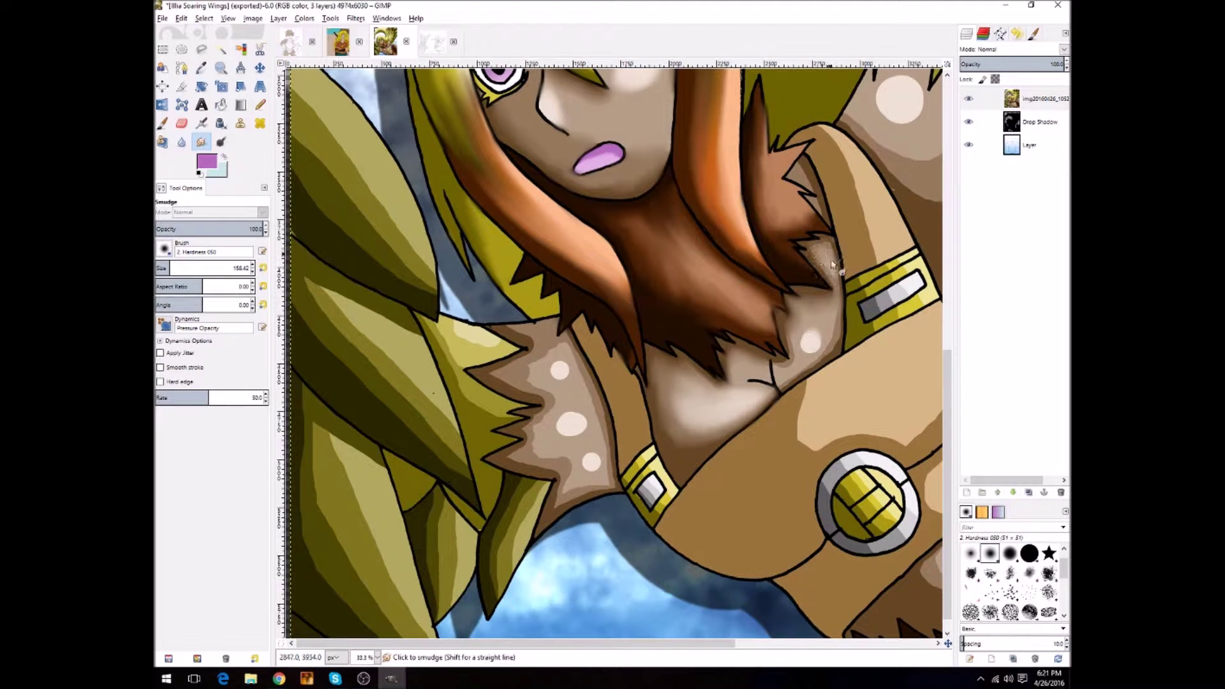
drag(791, 341, 829, 341)
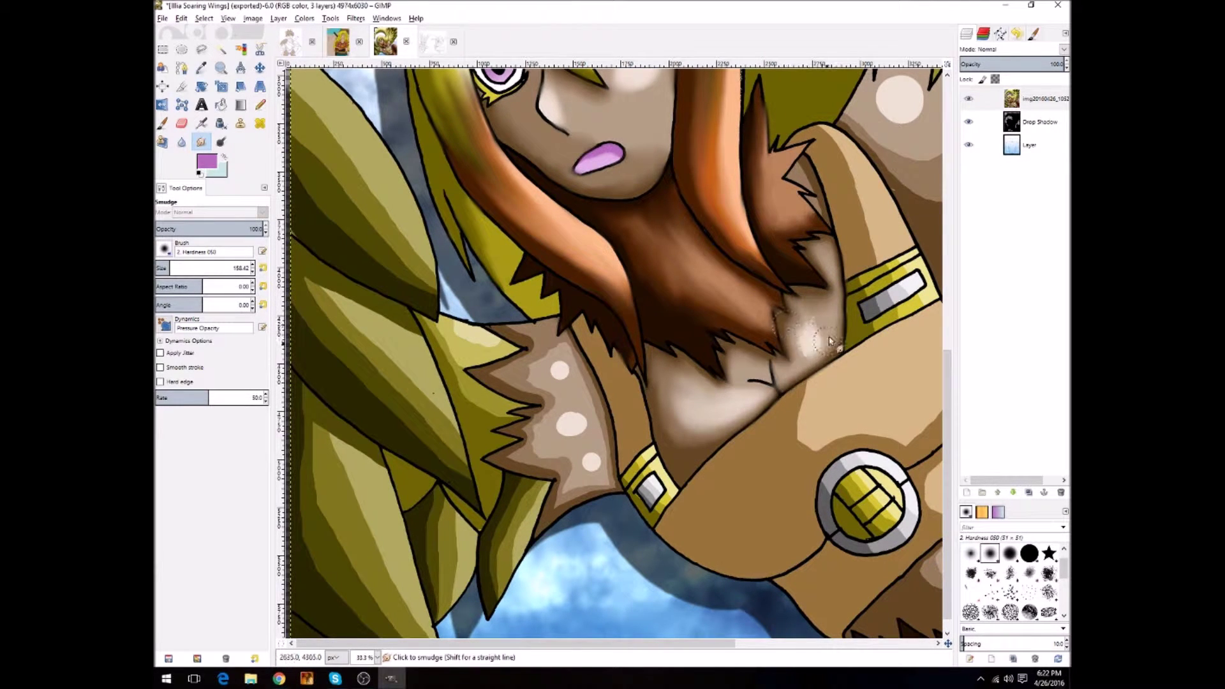
drag(829, 141, 820, 217)
drag(811, 160, 801, 192)
mouse_move(546, 357)
mouse_down()
mouse_move(493, 380)
mouse_move(548, 440)
mouse_move(511, 469)
mouse_move(551, 364)
mouse_move(600, 411)
mouse_move(612, 459)
mouse_move(562, 497)
mouse_move(530, 453)
mouse_move(588, 411)
mouse_move(558, 373)
mouse_move(594, 472)
mouse_move(570, 447)
mouse_move(580, 383)
mouse_move(657, 498)
mouse_up()
mouse_move(795, 450)
mouse_down()
mouse_move(906, 441)
mouse_move(810, 446)
mouse_move(859, 466)
mouse_up()
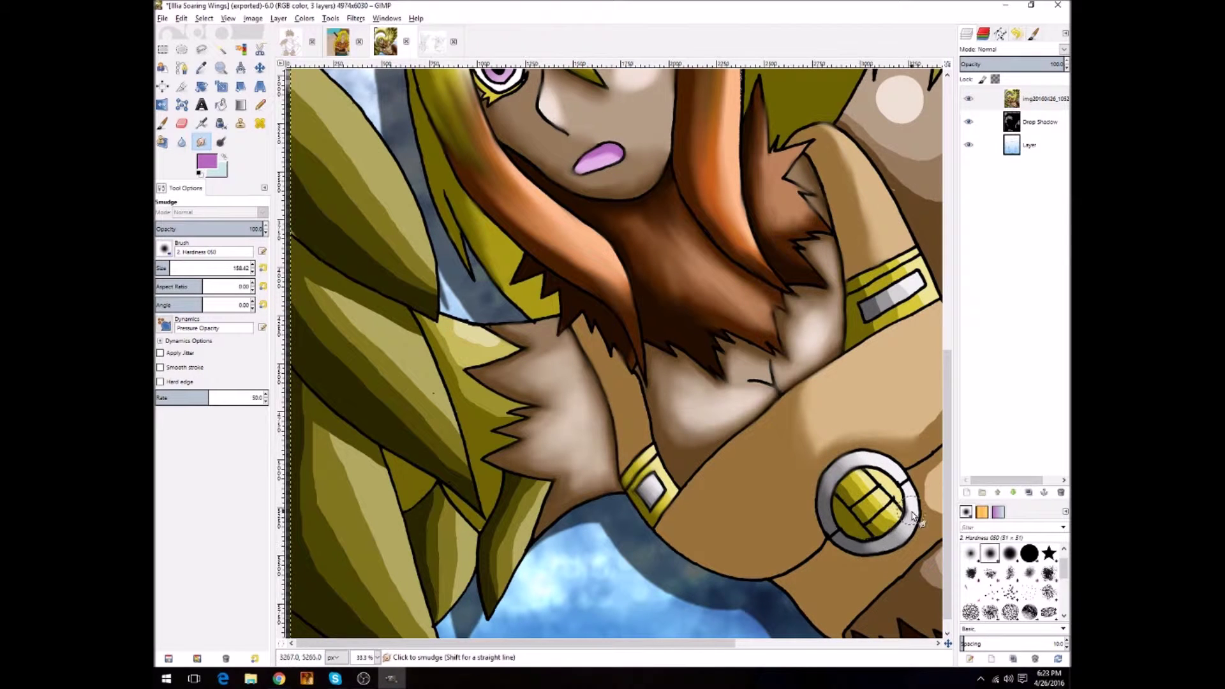
scroll(716, 439, right, 5)
mouse_move(716, 439)
mouse_down()
mouse_move(751, 405)
mouse_move(602, 446)
mouse_move(738, 508)
mouse_move(776, 424)
mouse_move(740, 498)
mouse_move(730, 568)
mouse_move(797, 606)
mouse_move(727, 581)
mouse_move(842, 485)
mouse_move(851, 543)
mouse_move(752, 563)
mouse_move(810, 523)
mouse_move(775, 542)
mouse_up()
Blend away the light circle on the fur and the round shoulder highlight into the shading
drag(654, 274, 691, 283)
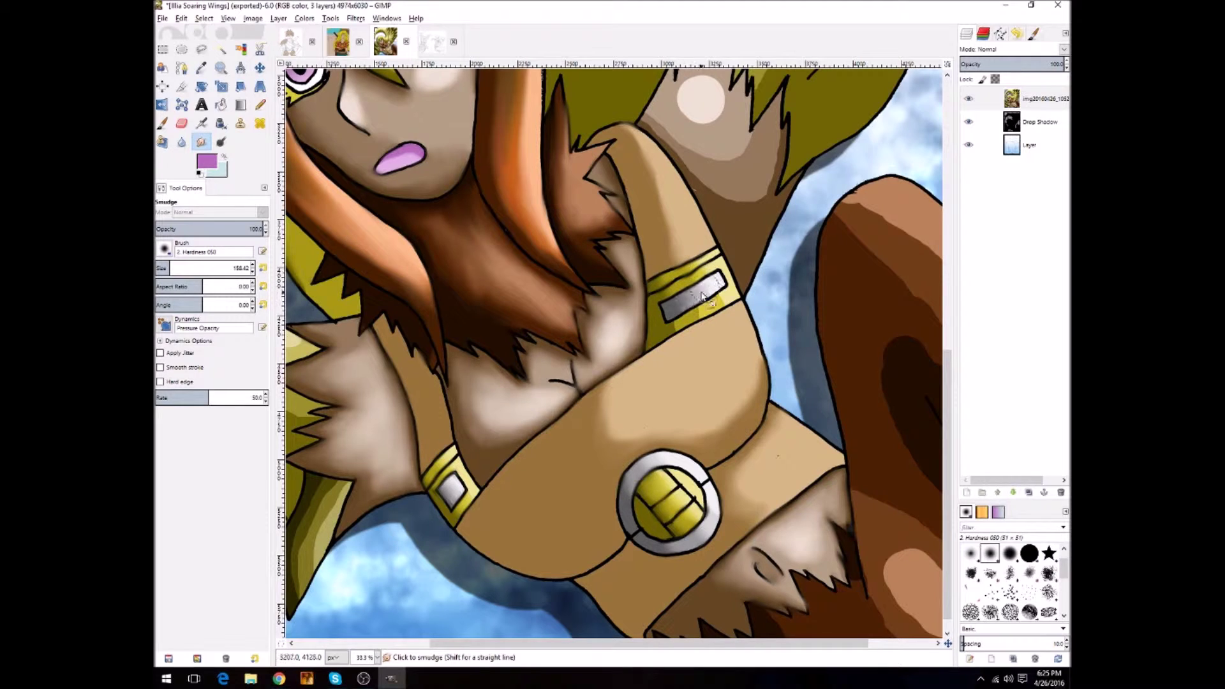
scroll(676, 345, up, 1)
scroll(654, 395, up, 4)
mouse_move(654, 396)
mouse_down()
mouse_move(751, 413)
mouse_move(705, 440)
mouse_up()
mouse_move(776, 413)
mouse_down()
mouse_move(696, 345)
mouse_move(708, 389)
mouse_up()
mouse_move(702, 318)
mouse_down()
mouse_move(670, 374)
mouse_move(719, 326)
mouse_move(670, 364)
mouse_move(702, 274)
mouse_move(734, 268)
mouse_move(731, 370)
mouse_move(786, 388)
mouse_move(790, 419)
mouse_up()
Extend the yellow feathers down over the brown fur spikes
scroll(810, 369, down, 5)
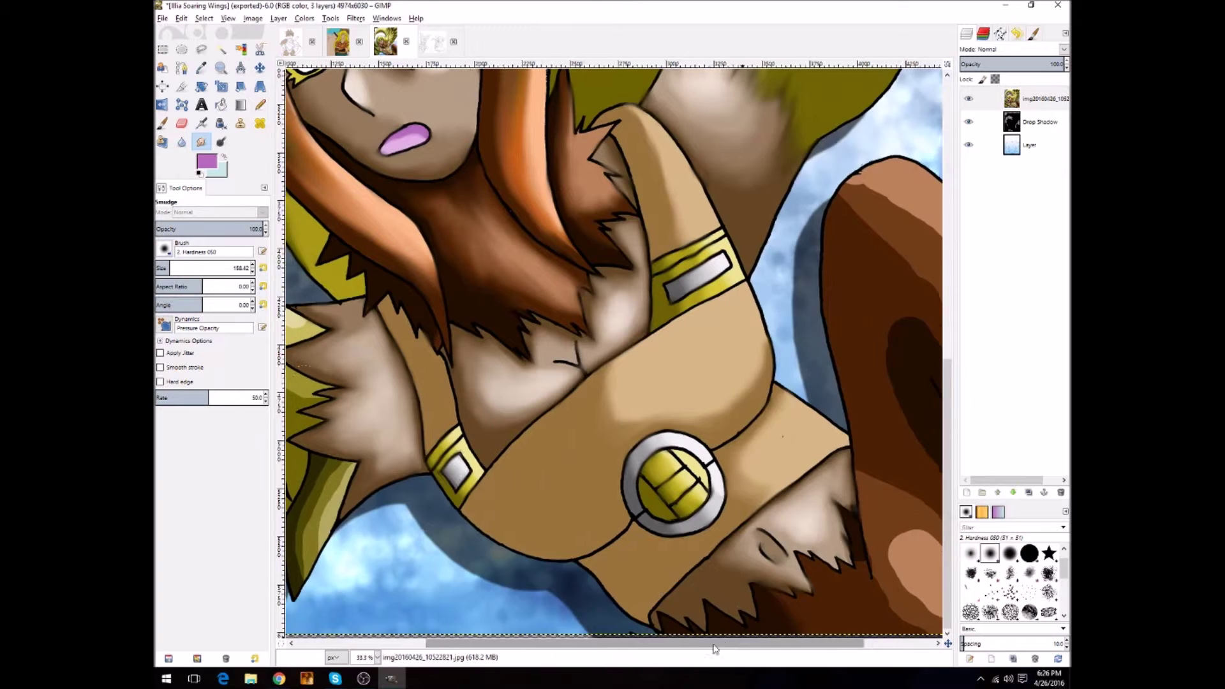
scroll(506, 326, left, 4)
mouse_move(484, 345)
mouse_down()
mouse_move(542, 392)
mouse_move(523, 408)
mouse_move(432, 319)
mouse_move(506, 410)
mouse_move(504, 432)
mouse_up()
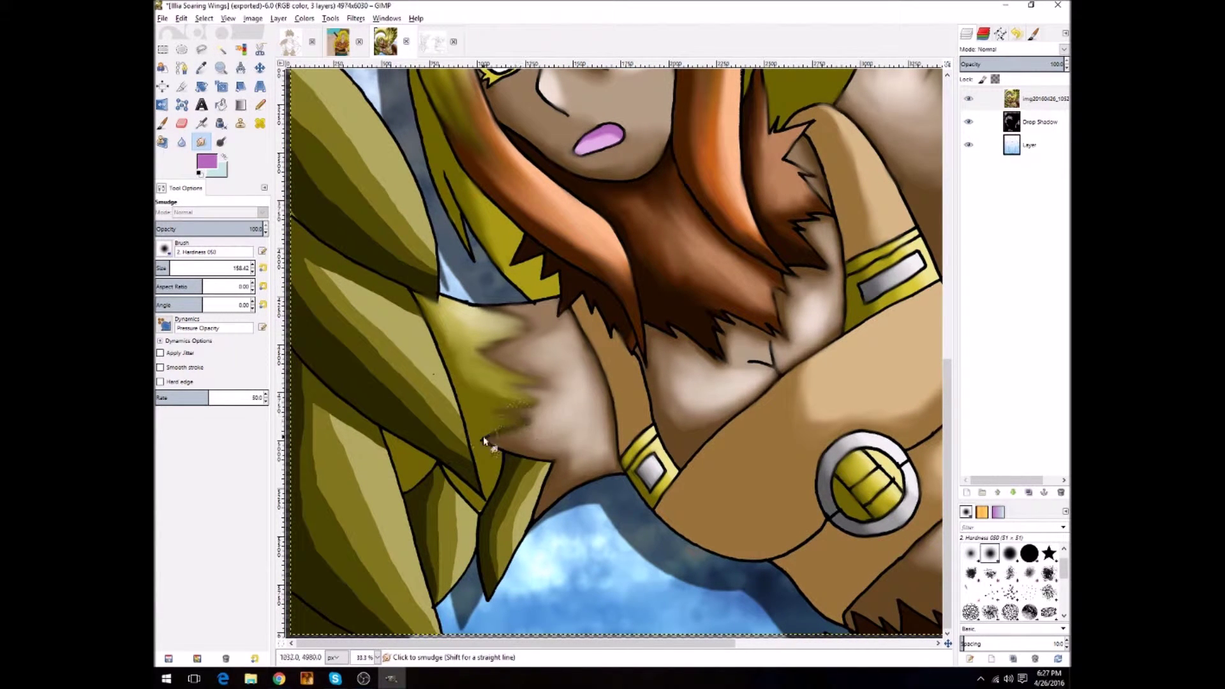
mouse_move(543, 489)
mouse_down()
mouse_move(529, 504)
mouse_move(520, 480)
mouse_move(507, 485)
mouse_move(509, 503)
mouse_move(514, 470)
mouse_move(528, 493)
mouse_up()
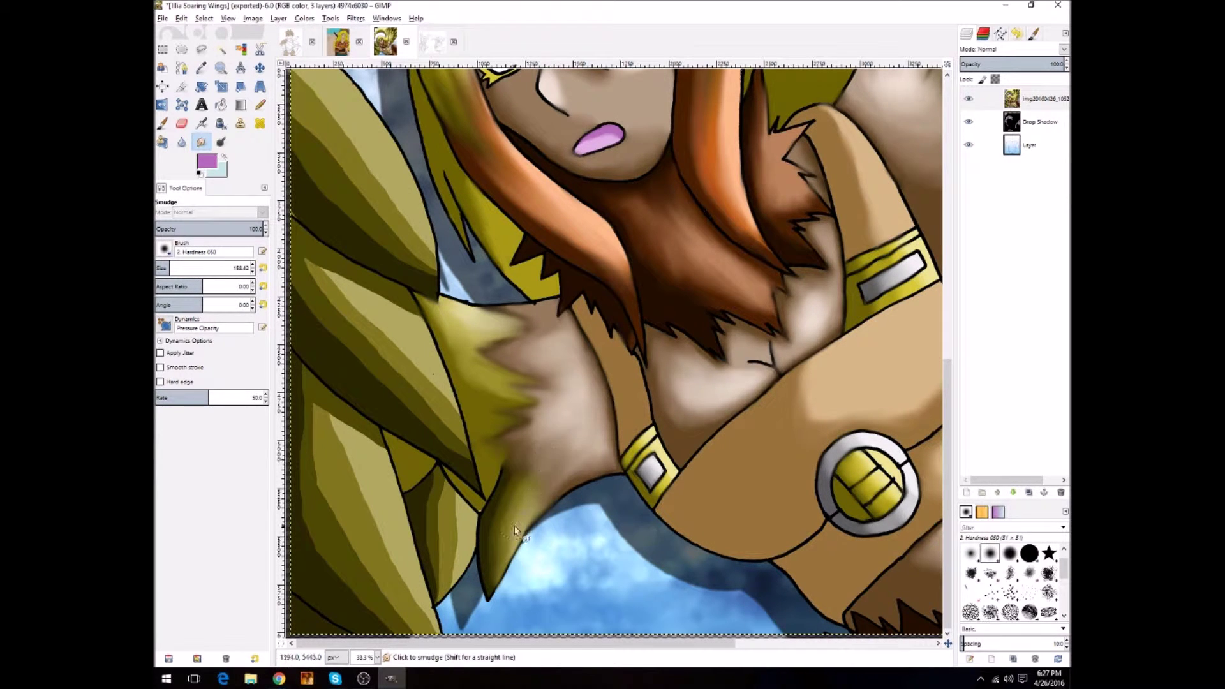
Zoom in on the lower-right fur and smear the fur tips along the bottom edge
key(z)
ctrl+click(480, 516)
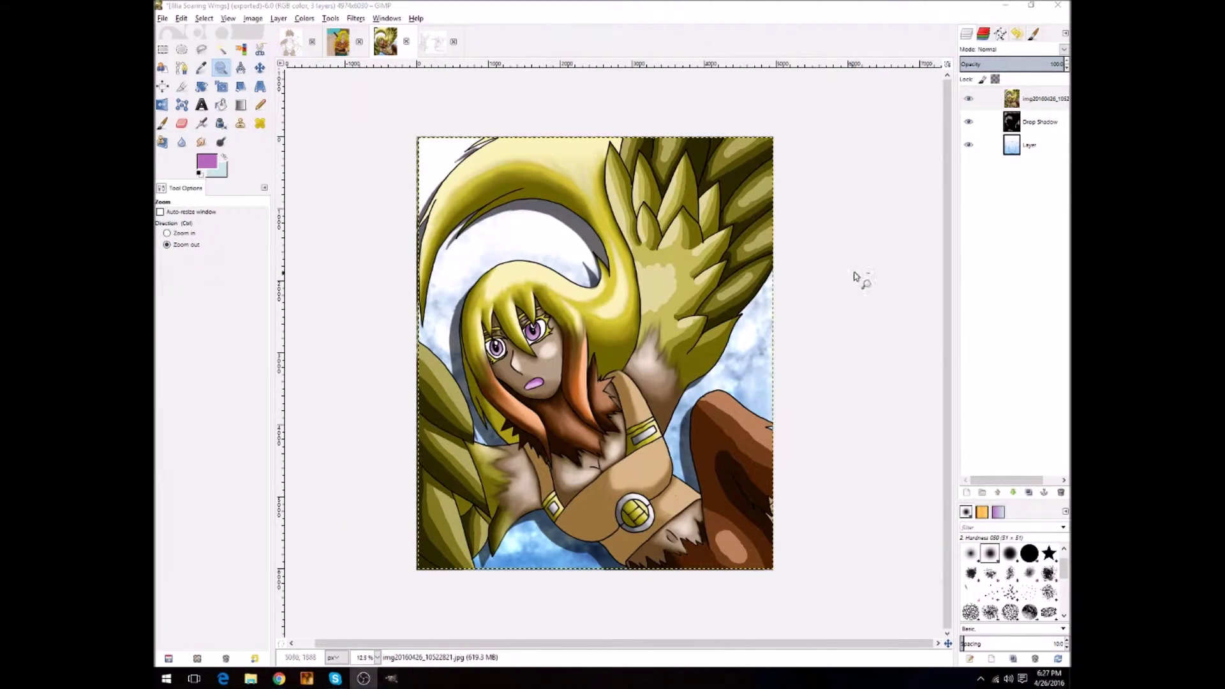
click(186, 233)
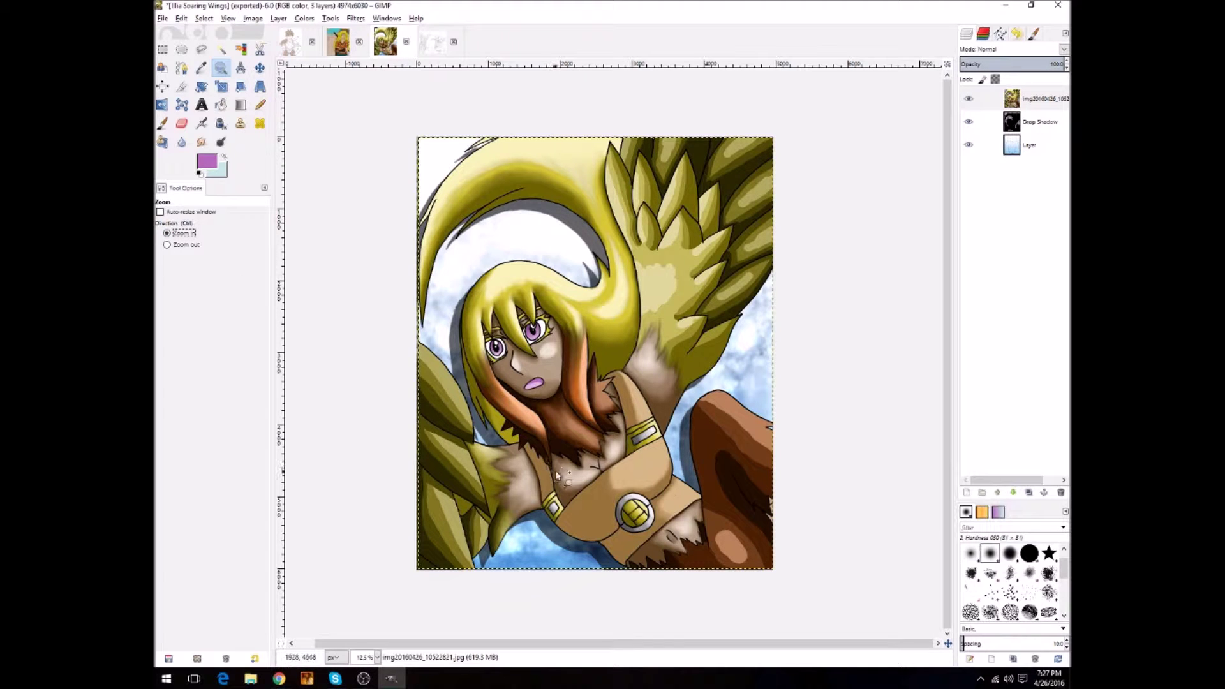
click(722, 559)
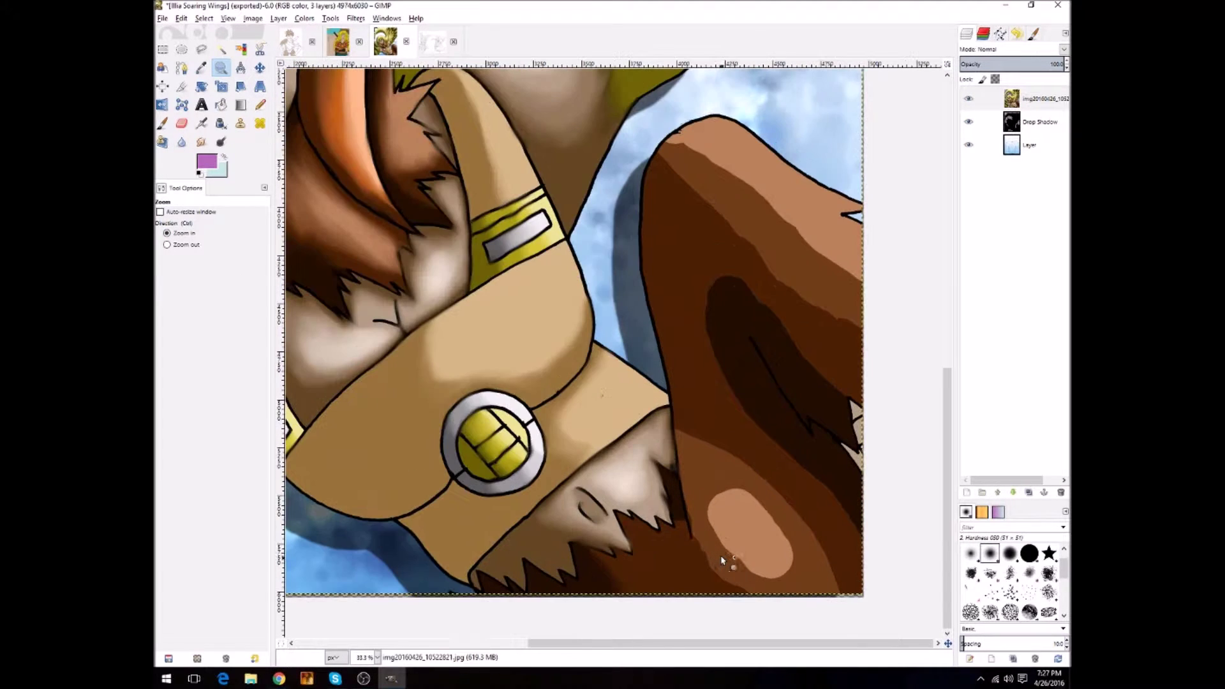
click(201, 142)
drag(497, 592, 532, 576)
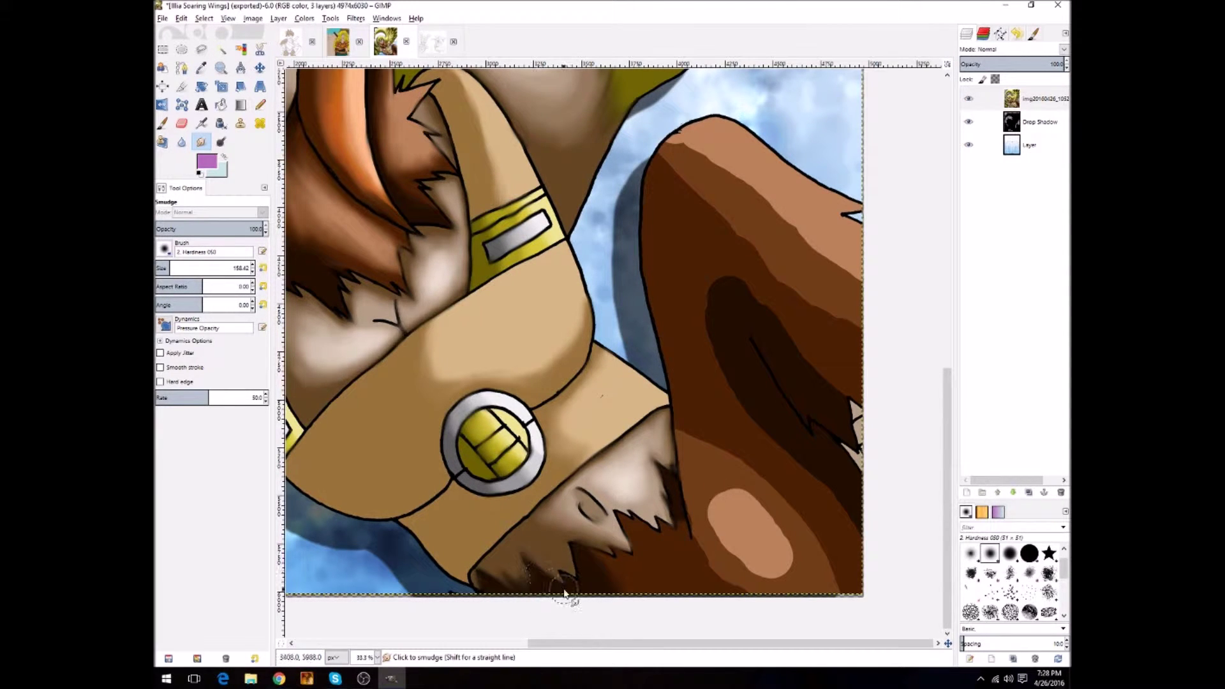
mouse_move(565, 582)
mouse_down()
mouse_move(575, 551)
mouse_move(635, 557)
mouse_move(625, 519)
mouse_move(656, 528)
mouse_move(670, 510)
mouse_move(662, 462)
mouse_up()
drag(700, 549, 734, 584)
Enlarge the smudge brush to about 267 and smudge away the pale blob on the brown fur
mouse_move(705, 423)
mouse_down()
mouse_move(688, 431)
mouse_move(736, 449)
mouse_up()
mouse_move(792, 499)
mouse_down()
mouse_move(847, 581)
mouse_move(759, 480)
mouse_up()
mouse_move(719, 525)
mouse_down()
mouse_move(774, 591)
mouse_move(760, 588)
mouse_move(798, 549)
mouse_move(757, 527)
mouse_move(765, 512)
mouse_move(706, 514)
mouse_move(700, 479)
mouse_move(752, 506)
mouse_move(702, 465)
mouse_up()
drag(170, 268, 180, 268)
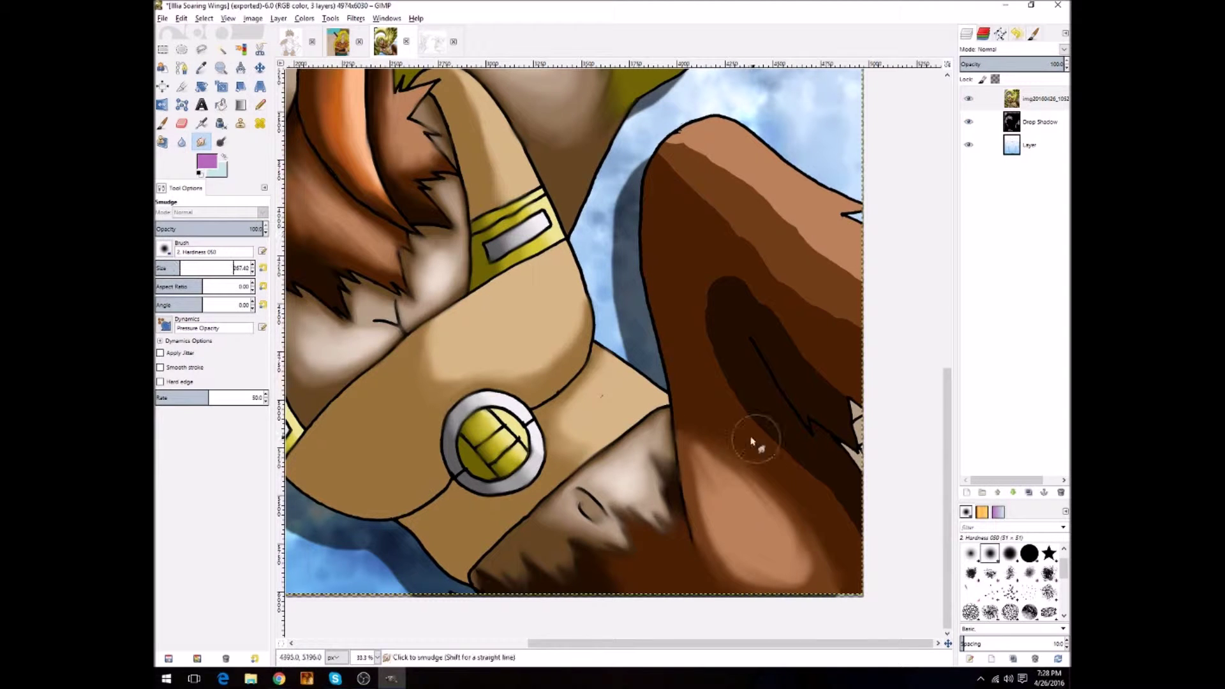
drag(716, 465, 762, 499)
mouse_move(801, 535)
mouse_down()
mouse_move(815, 555)
mouse_move(778, 573)
mouse_up()
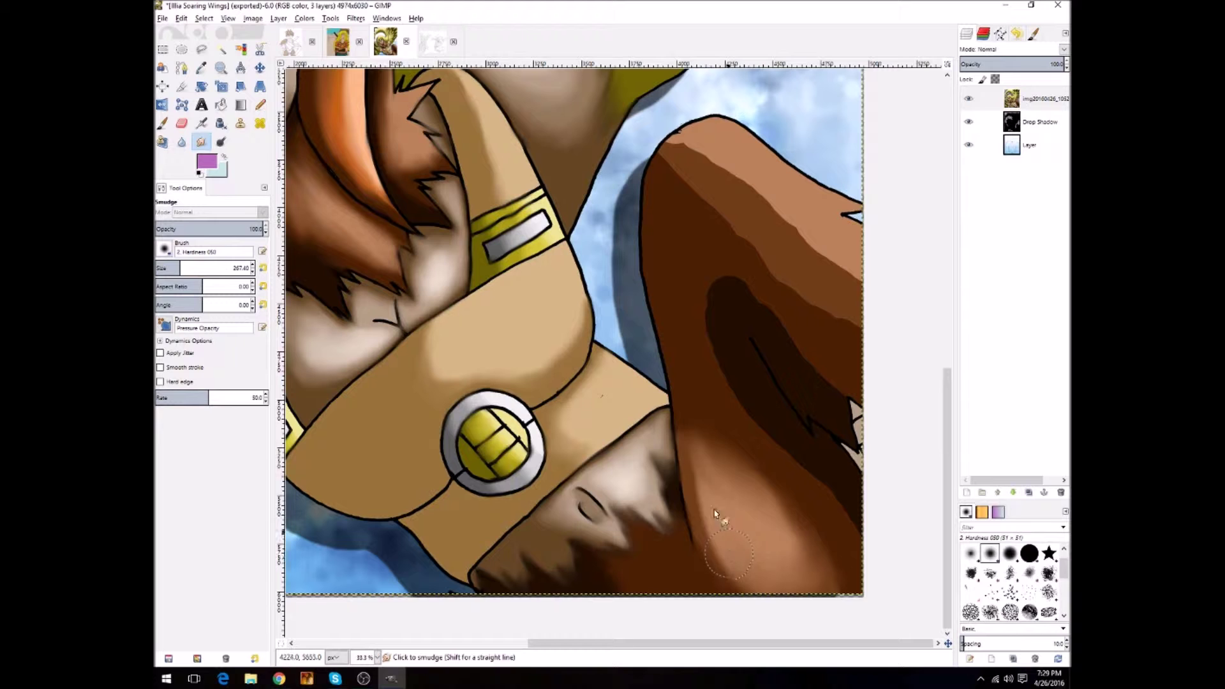
mouse_move(815, 557)
mouse_down()
mouse_move(700, 498)
mouse_move(739, 572)
mouse_move(784, 561)
mouse_up()
Reshape and extend the dark shadow down the brown arm
mouse_move(707, 350)
mouse_down()
mouse_move(714, 282)
mouse_move(777, 331)
mouse_up()
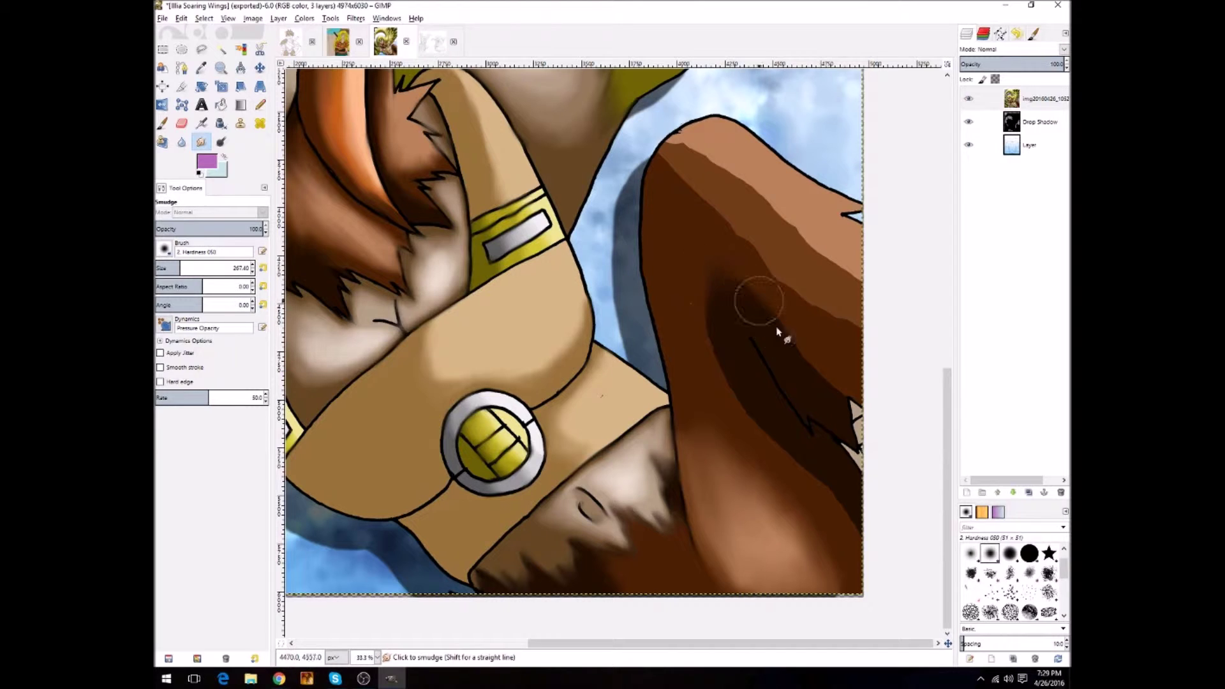
drag(734, 288, 724, 361)
drag(765, 480, 801, 476)
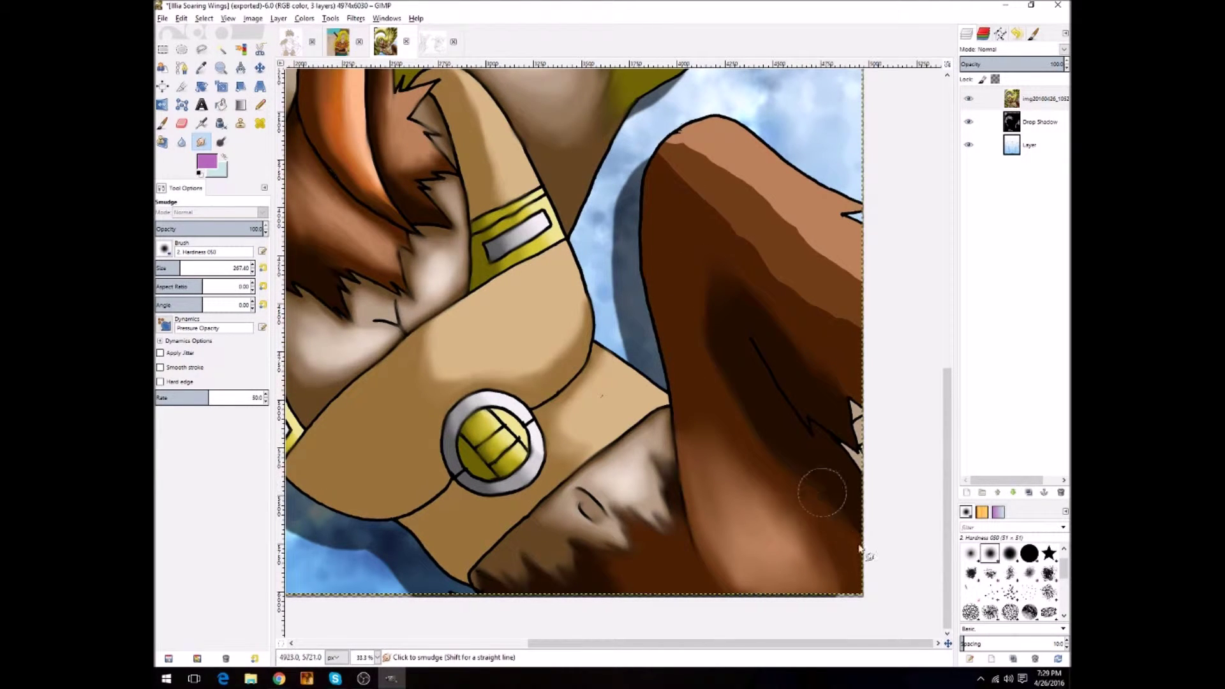
mouse_move(709, 366)
mouse_down()
mouse_move(711, 268)
mouse_move(804, 345)
mouse_up()
Blend the arm's top highlight into its shading and soften a light feather patch
mouse_move(677, 149)
mouse_down()
mouse_move(684, 172)
mouse_move(770, 214)
mouse_move(812, 320)
mouse_move(850, 276)
mouse_move(767, 205)
mouse_up()
mouse_move(817, 253)
mouse_down()
mouse_move(772, 266)
mouse_move(855, 345)
mouse_move(702, 226)
mouse_up()
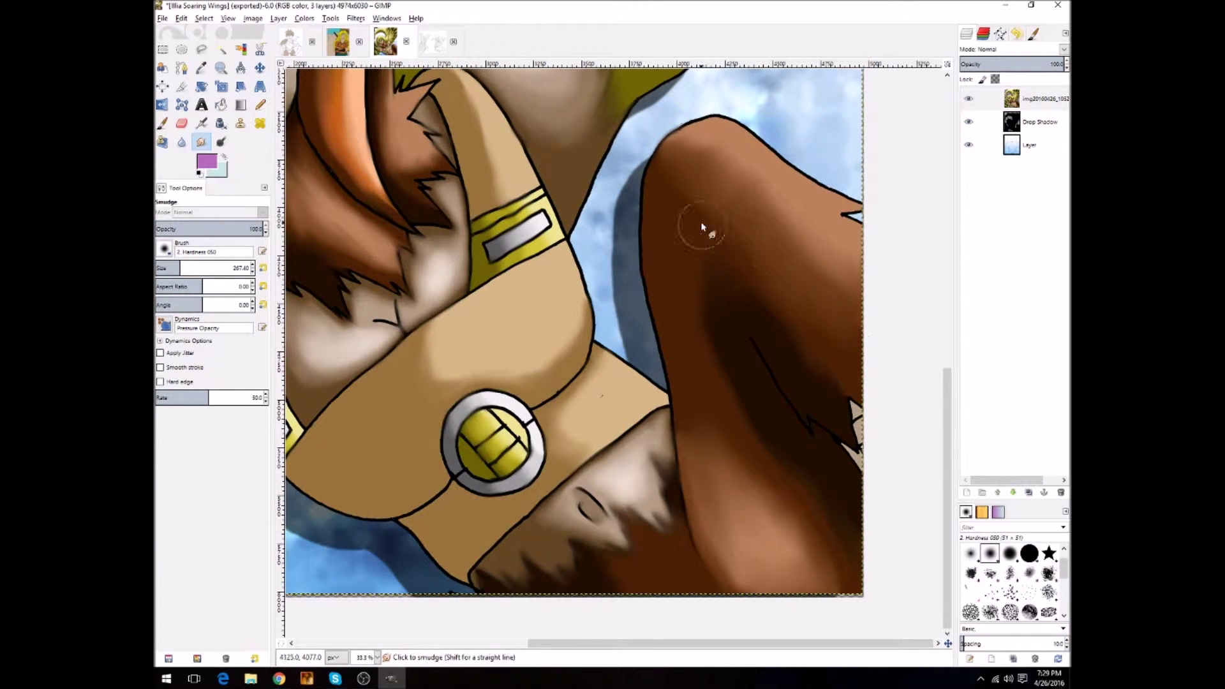
mouse_move(675, 153)
mouse_down()
mouse_move(717, 164)
mouse_move(772, 220)
mouse_move(738, 250)
mouse_up()
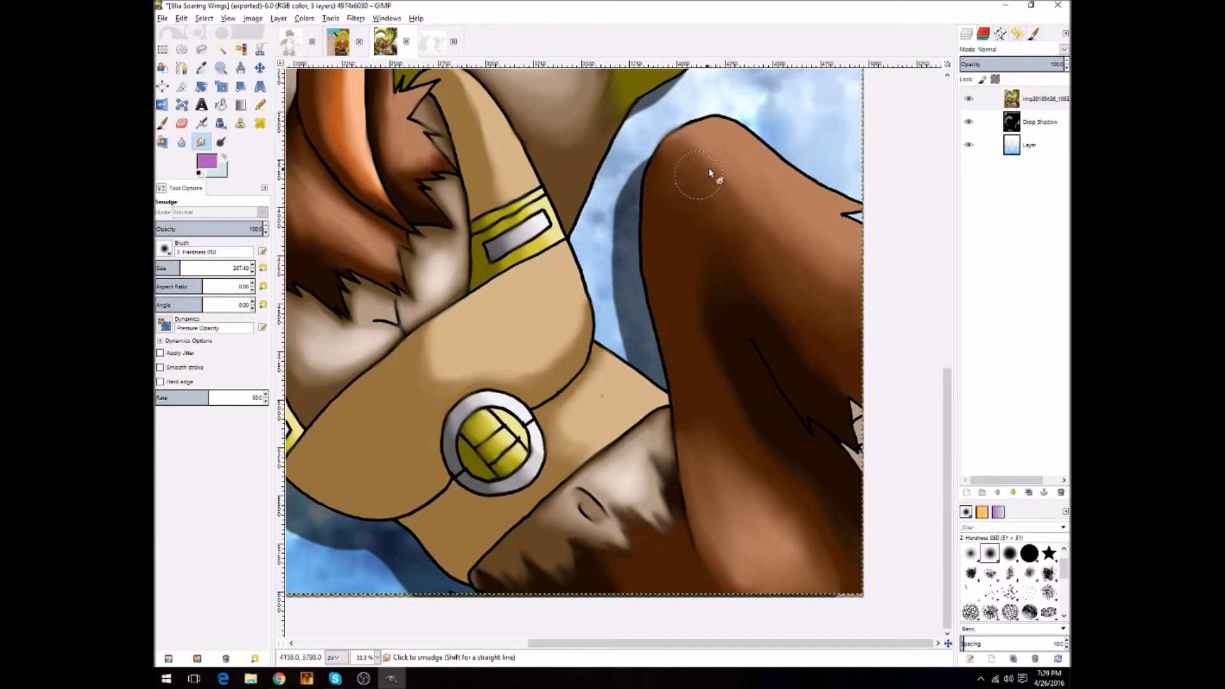
mouse_move(729, 211)
mouse_down()
mouse_move(798, 280)
mouse_move(808, 265)
mouse_up()
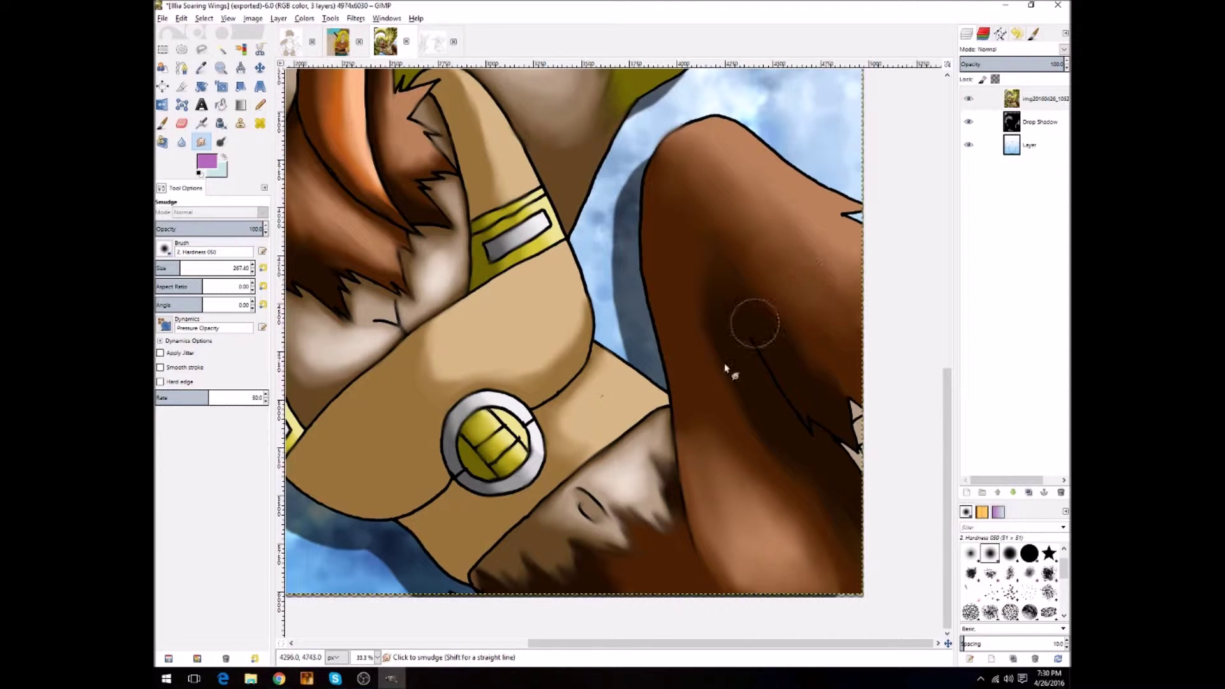
scroll(600, 555, up, 5)
mouse_move(546, 336)
mouse_down()
mouse_move(533, 333)
mouse_move(600, 291)
mouse_up()
Smooth the scalloped light patches and, with a smaller brush, the shading inside the feather spike
drag(573, 206, 501, 210)
mouse_move(641, 345)
mouse_down()
mouse_move(602, 348)
mouse_move(619, 338)
mouse_up()
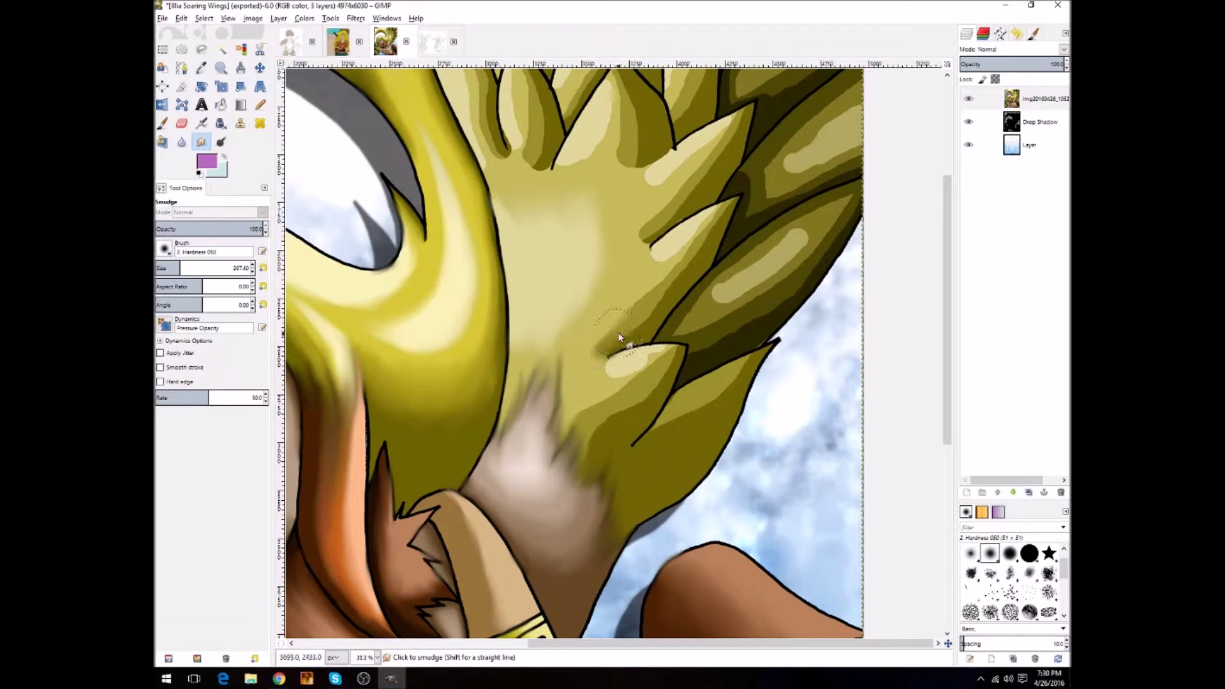
drag(682, 259, 711, 230)
key(bracketleft)
mouse_move(638, 236)
mouse_down()
mouse_move(730, 233)
mouse_move(665, 291)
mouse_up()
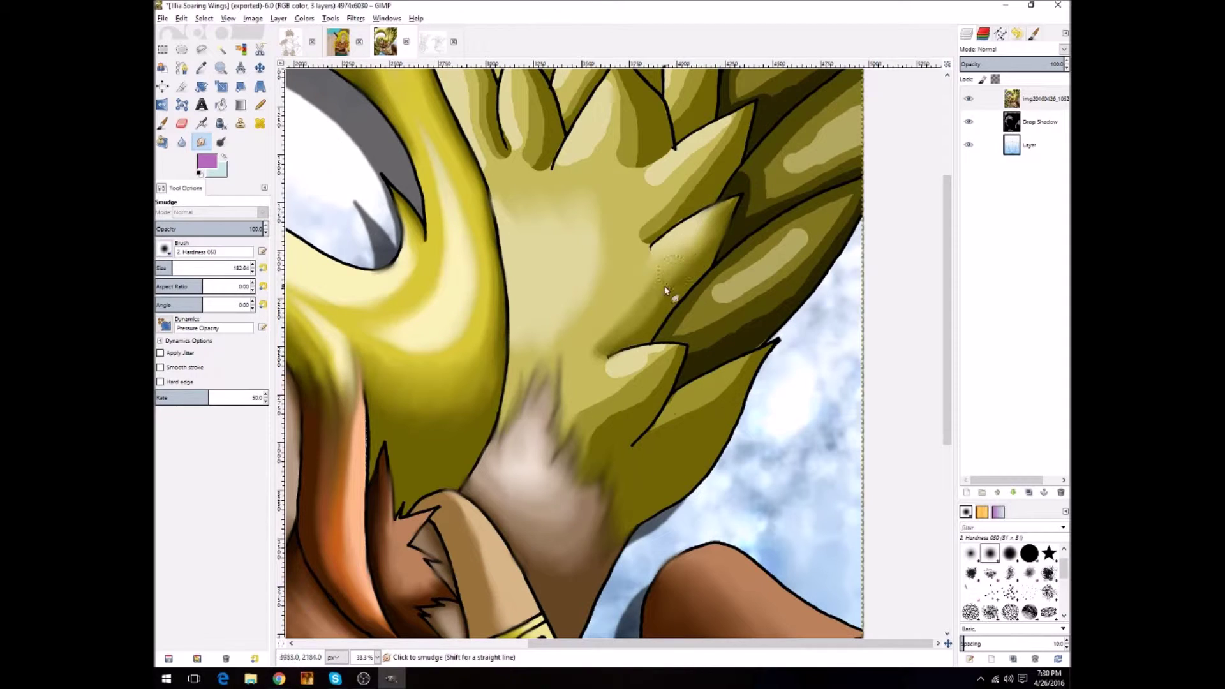
drag(617, 338, 617, 345)
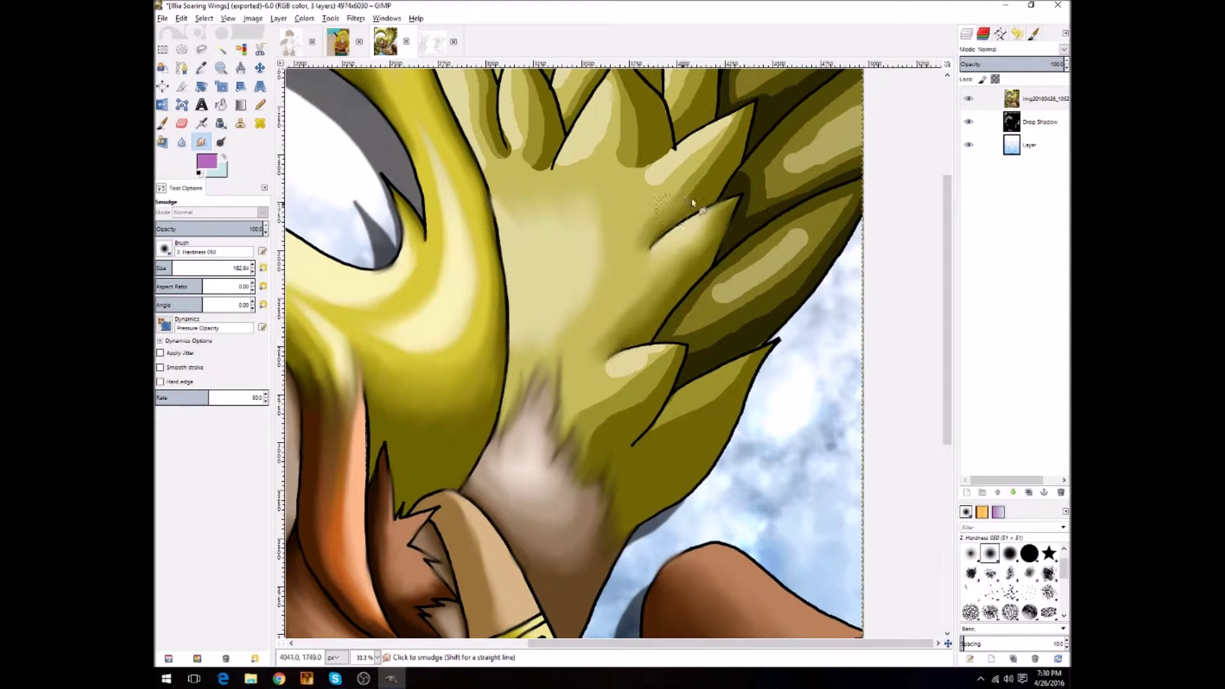
Blend light paint across a feather tip and a small feather's highlight into its shading
scroll(717, 163, up, 5)
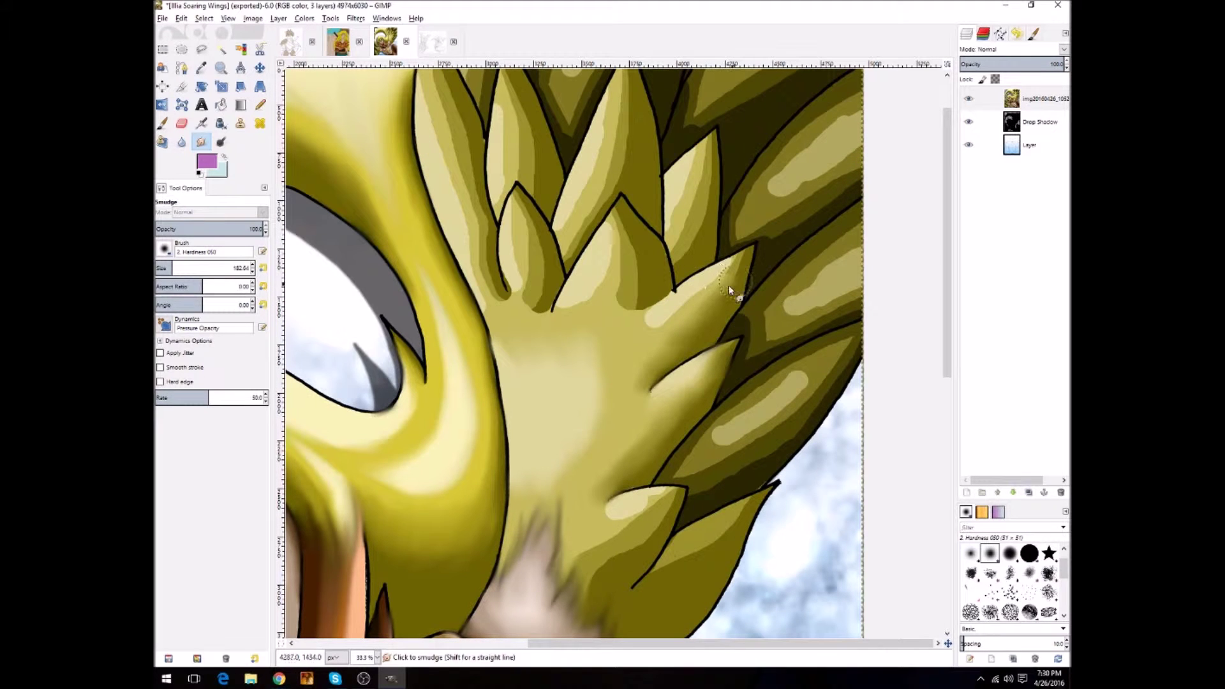
mouse_move(744, 265)
mouse_down()
mouse_move(662, 309)
mouse_move(654, 344)
mouse_up()
scroll(648, 358, down, 5)
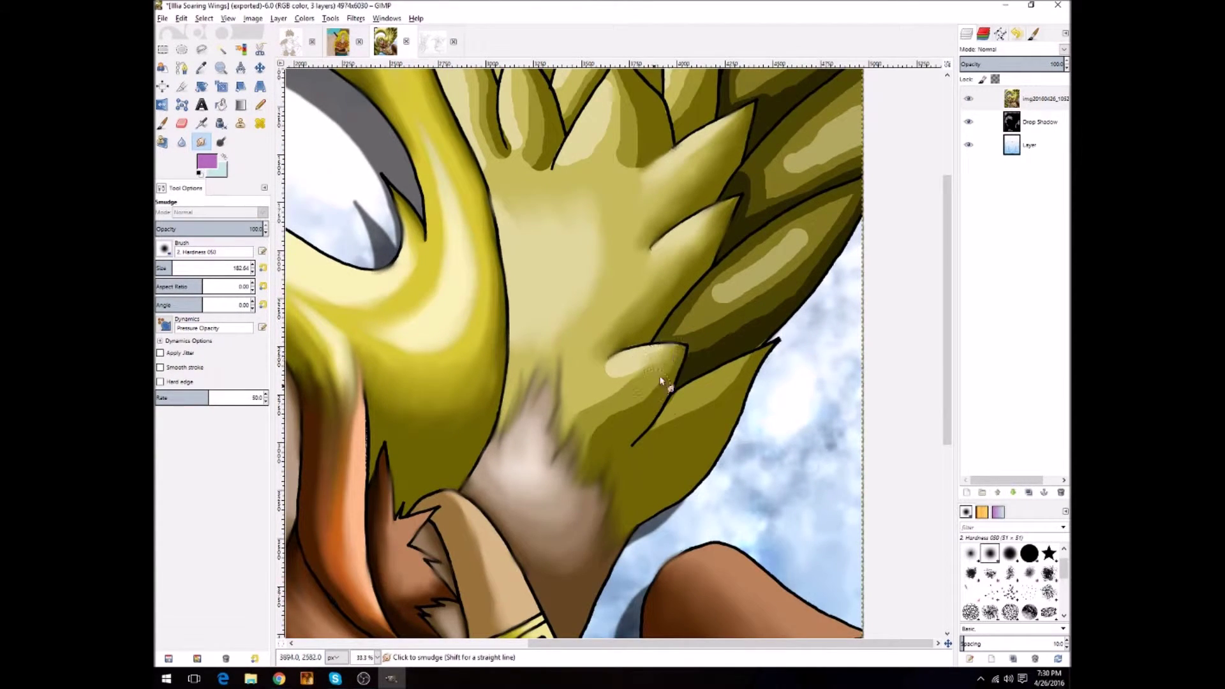
mouse_move(597, 396)
mouse_down()
mouse_move(664, 356)
mouse_move(620, 387)
mouse_up()
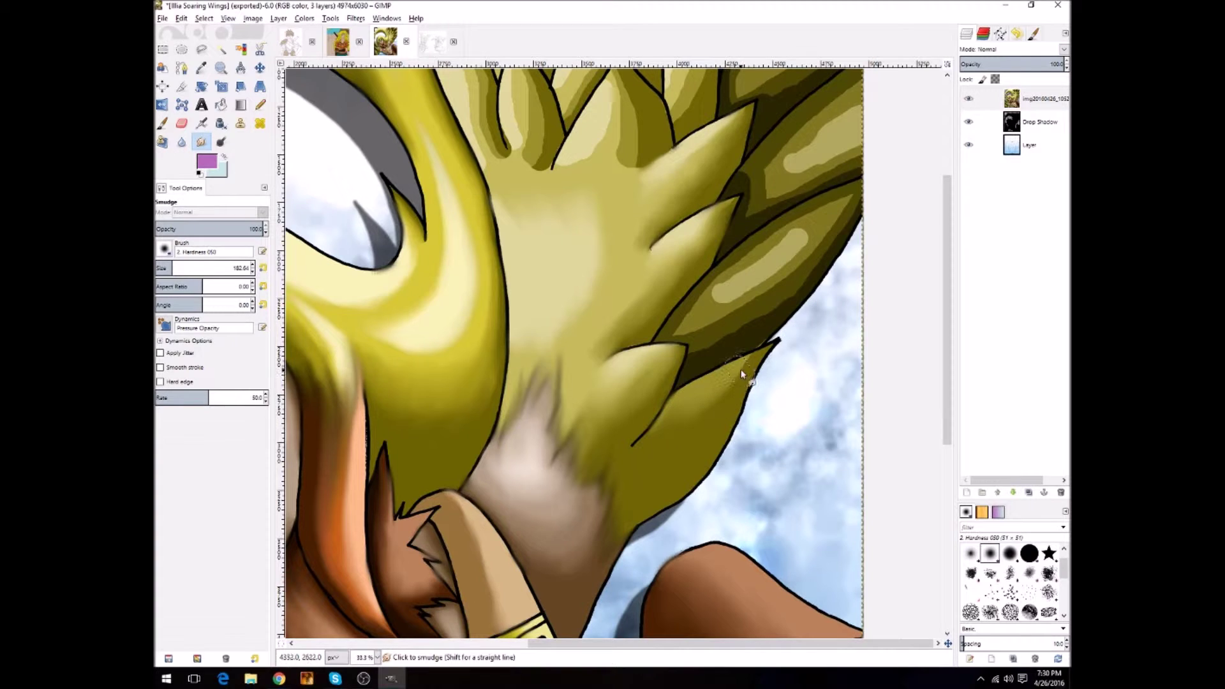
scroll(577, 396, up, 5)
Blend the central feather bases and soften the left feathers' outlines and edge shading
scroll(623, 319, up, 5)
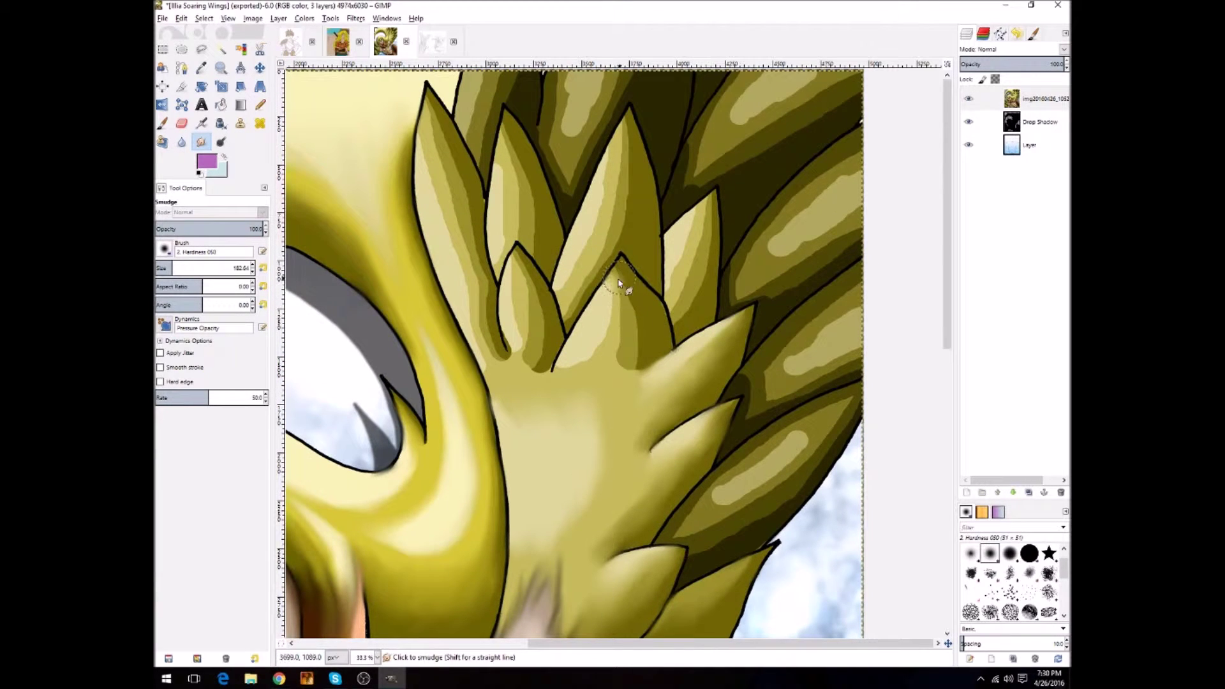
mouse_move(615, 297)
mouse_down()
mouse_move(629, 334)
mouse_move(600, 349)
mouse_move(637, 315)
mouse_up()
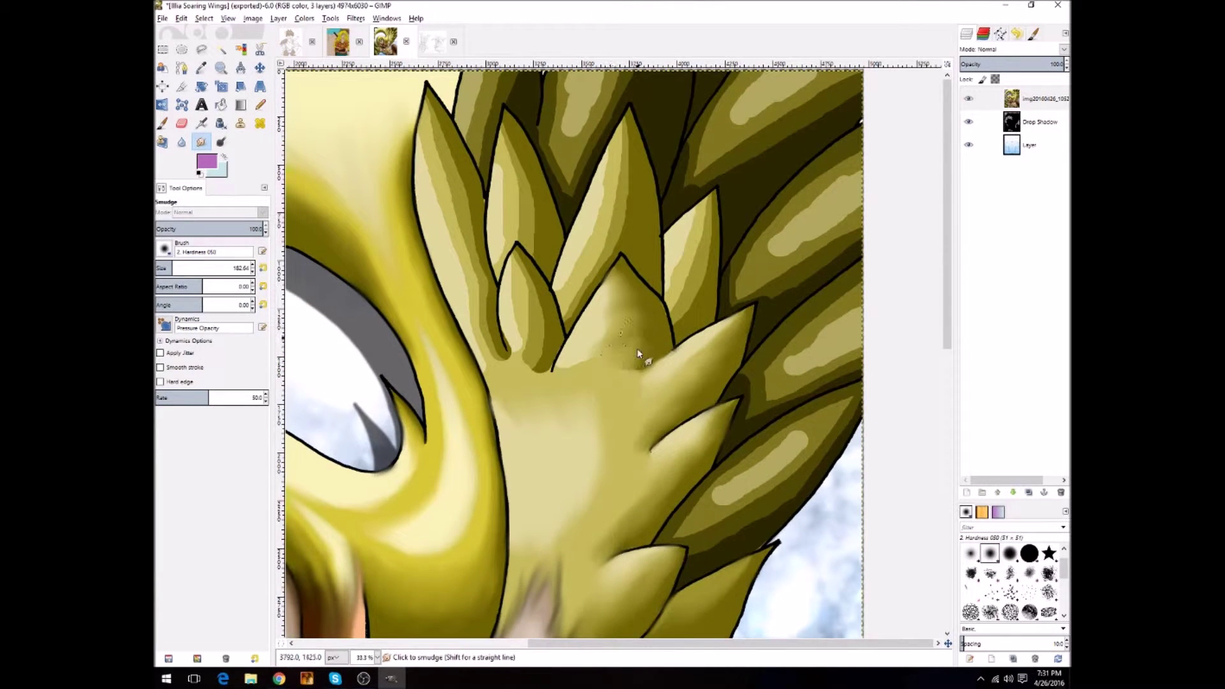
mouse_move(560, 379)
mouse_down()
mouse_move(629, 274)
mouse_move(642, 355)
mouse_move(605, 402)
mouse_move(640, 399)
mouse_move(569, 459)
mouse_up()
mouse_move(487, 351)
mouse_down()
mouse_move(501, 367)
mouse_move(448, 196)
mouse_up()
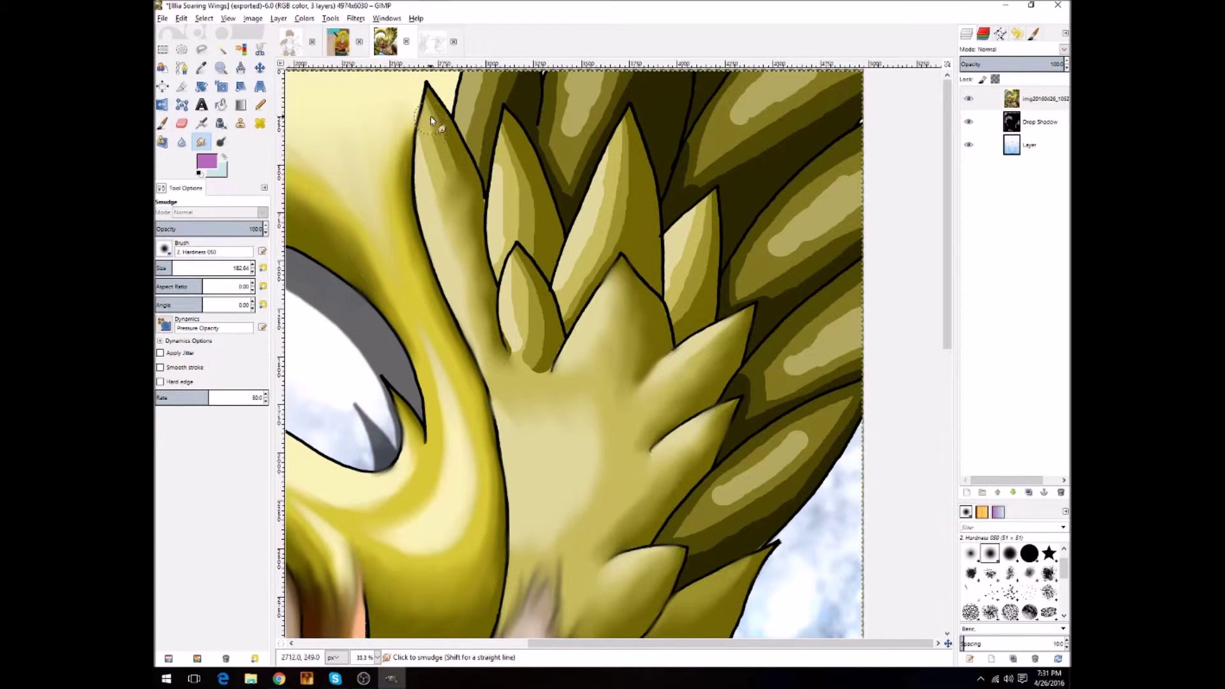
mouse_move(432, 110)
mouse_down()
mouse_move(448, 194)
mouse_move(426, 130)
mouse_up()
drag(463, 220, 470, 204)
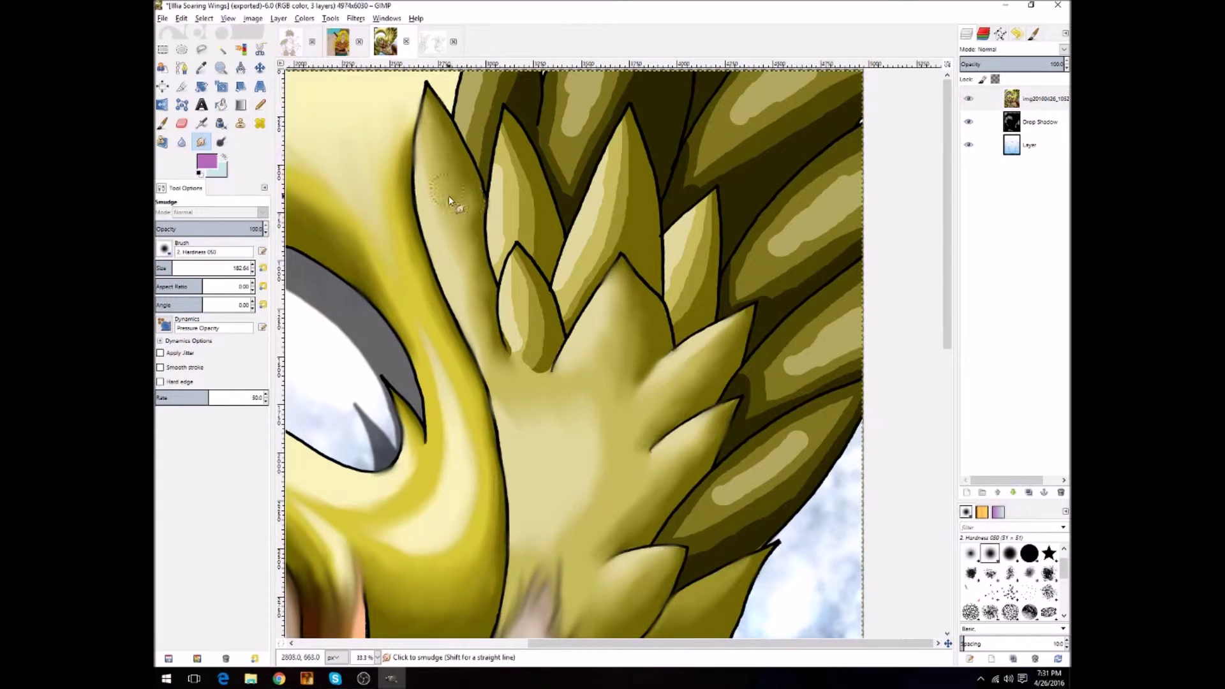
Soften the feather tip outline and the shading below the feather junction
drag(517, 336, 518, 359)
mouse_move(513, 274)
mouse_down()
mouse_move(533, 274)
mouse_move(520, 262)
mouse_move(541, 351)
mouse_move(521, 300)
mouse_move(531, 320)
mouse_up()
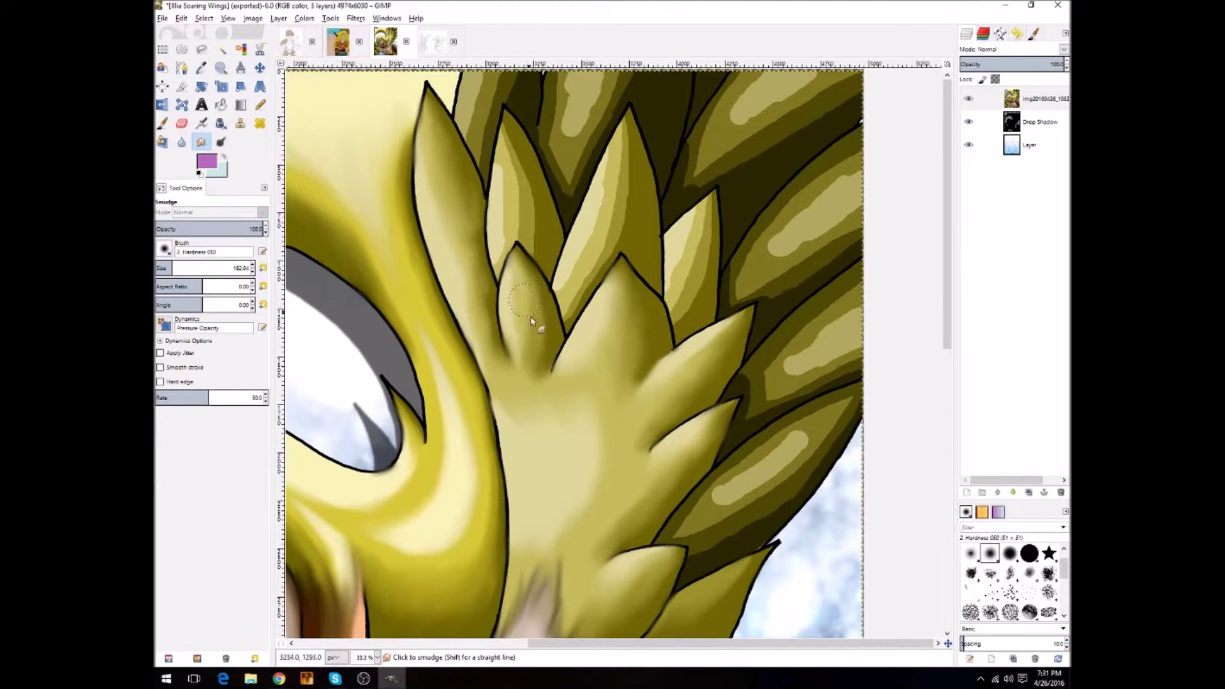
mouse_move(534, 376)
mouse_down()
mouse_move(511, 415)
mouse_move(533, 430)
mouse_move(587, 342)
mouse_move(555, 415)
mouse_move(601, 492)
mouse_move(531, 564)
mouse_move(561, 511)
mouse_move(574, 511)
mouse_move(578, 601)
mouse_up()
mouse_move(584, 515)
mouse_down()
mouse_move(638, 476)
mouse_move(602, 488)
mouse_move(629, 394)
mouse_up()
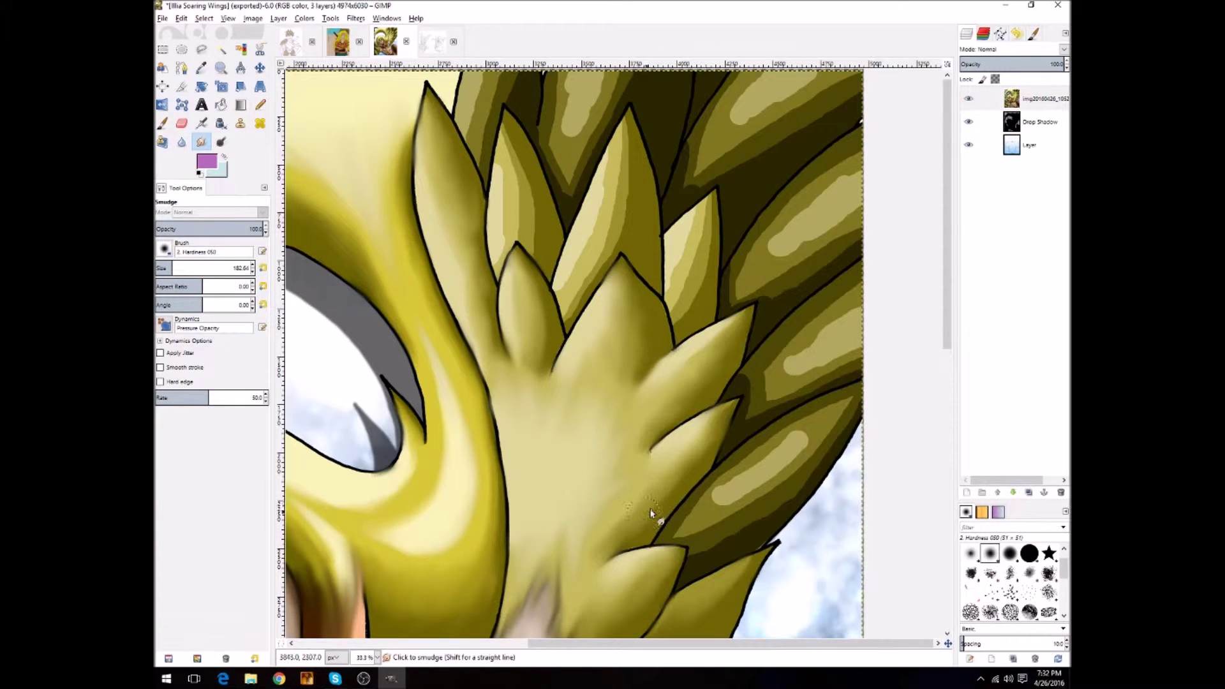
drag(589, 529, 635, 534)
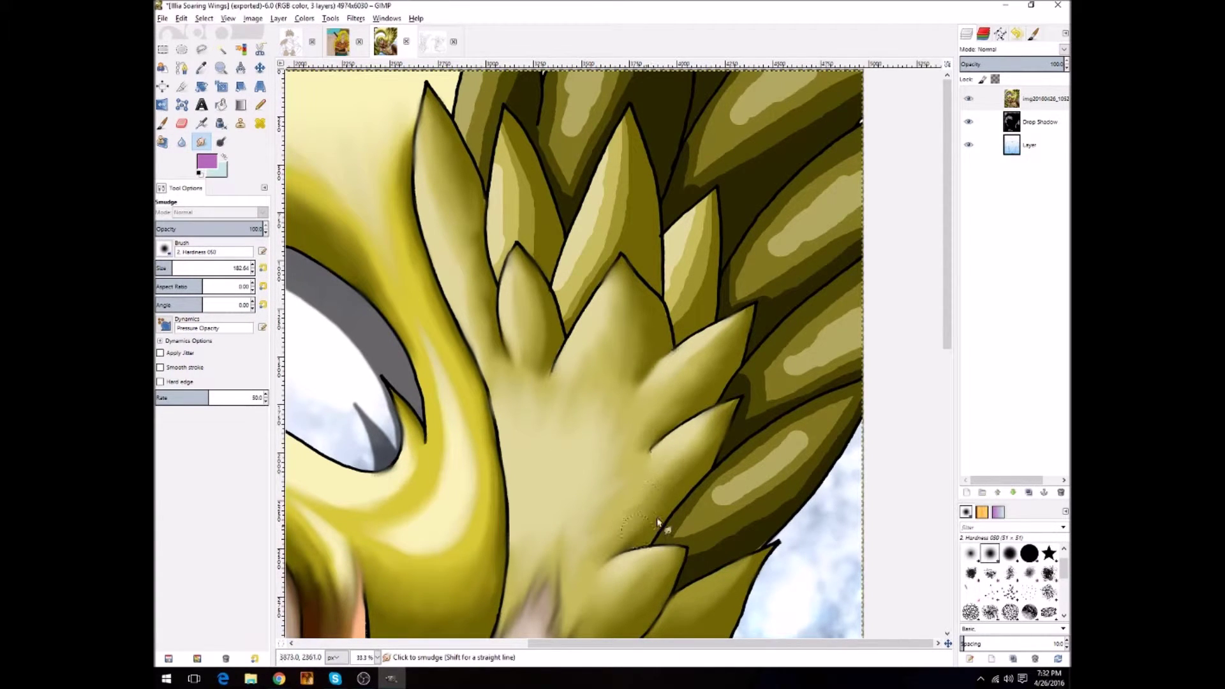
Merge the left feather's highlight stripes and soften dark outlines up to the feather tips
mouse_move(507, 252)
mouse_down()
mouse_move(504, 148)
mouse_move(527, 212)
mouse_up()
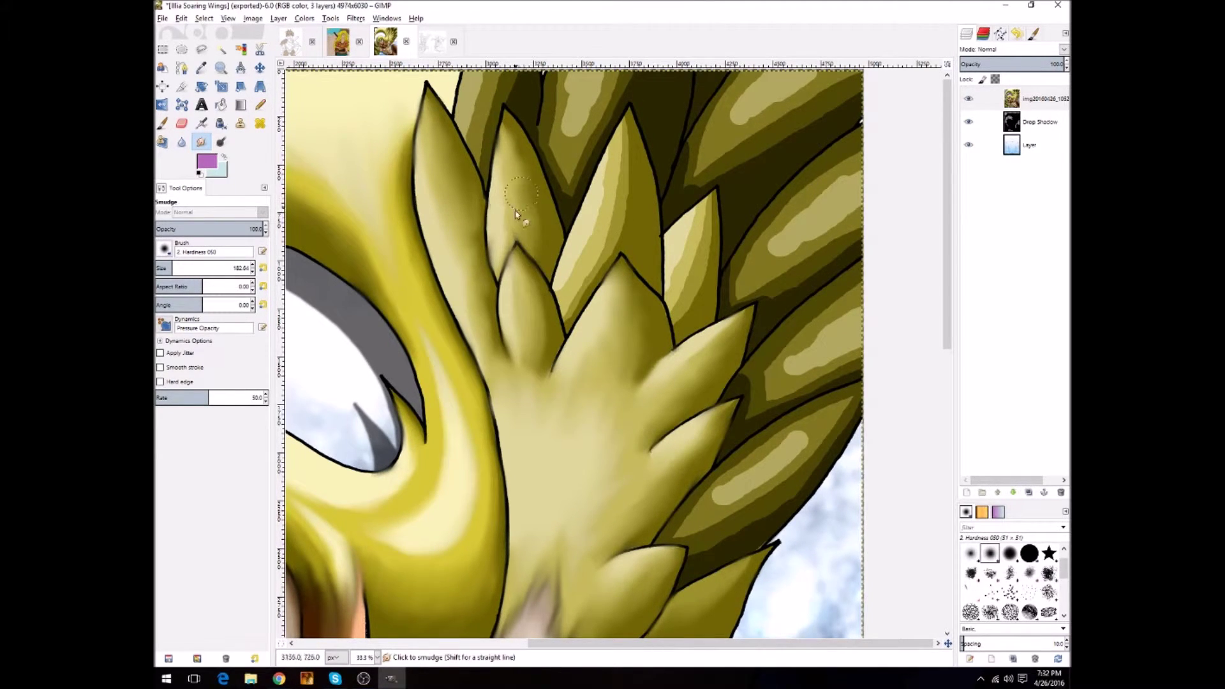
drag(517, 242, 505, 130)
mouse_move(574, 289)
mouse_down()
mouse_move(560, 306)
mouse_move(568, 322)
mouse_move(610, 248)
mouse_move(583, 254)
mouse_move(596, 274)
mouse_move(620, 218)
mouse_up()
mouse_move(615, 174)
mouse_down()
mouse_move(580, 259)
mouse_move(628, 132)
mouse_move(607, 205)
mouse_move(619, 176)
mouse_up()
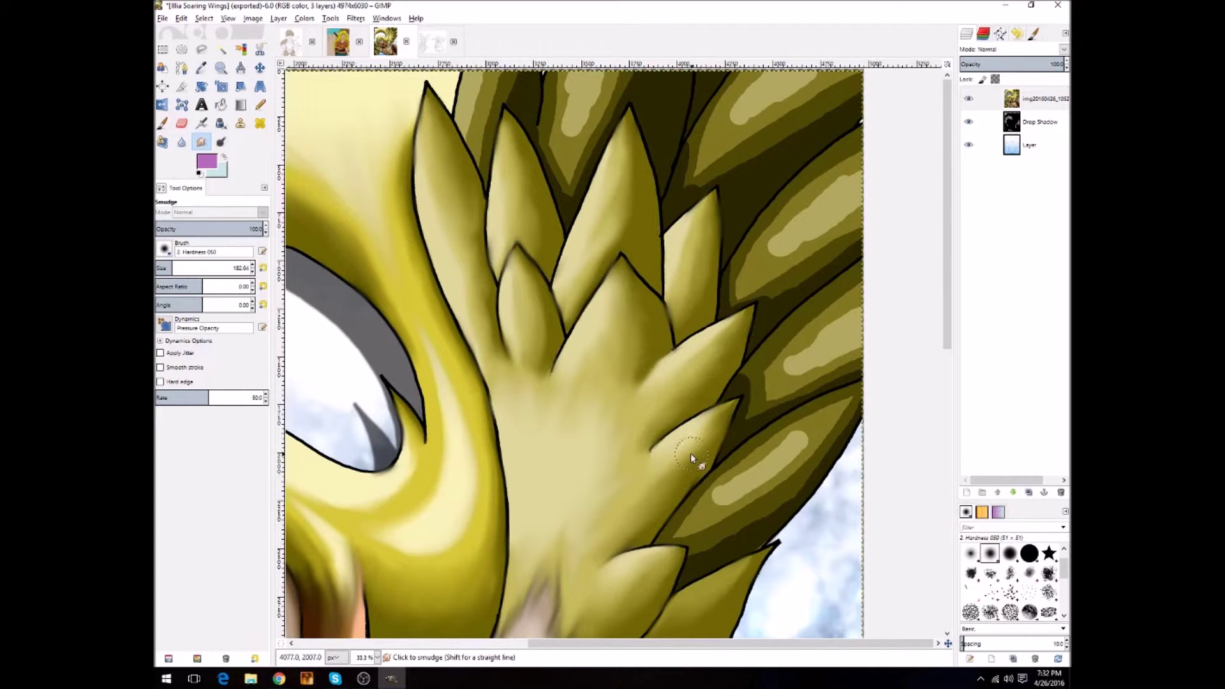
mouse_move(477, 137)
mouse_down()
mouse_move(492, 83)
mouse_move(510, 85)
mouse_up()
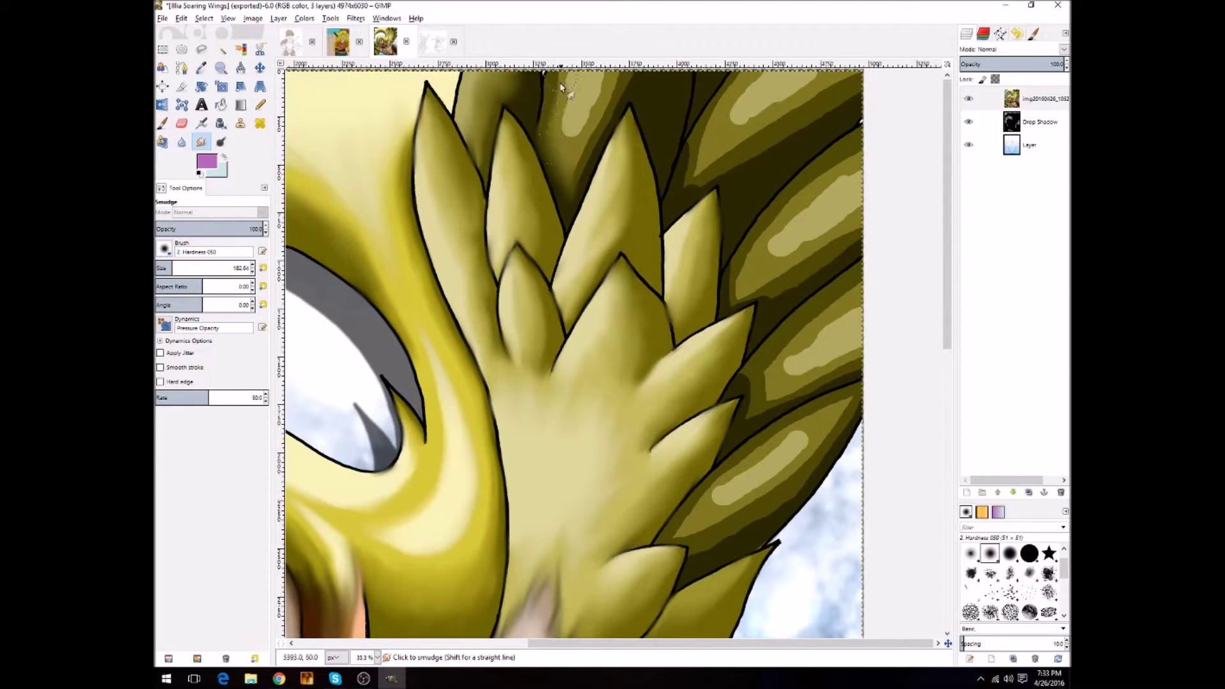
mouse_move(548, 64)
mouse_down()
mouse_move(570, 85)
mouse_move(572, 67)
mouse_up()
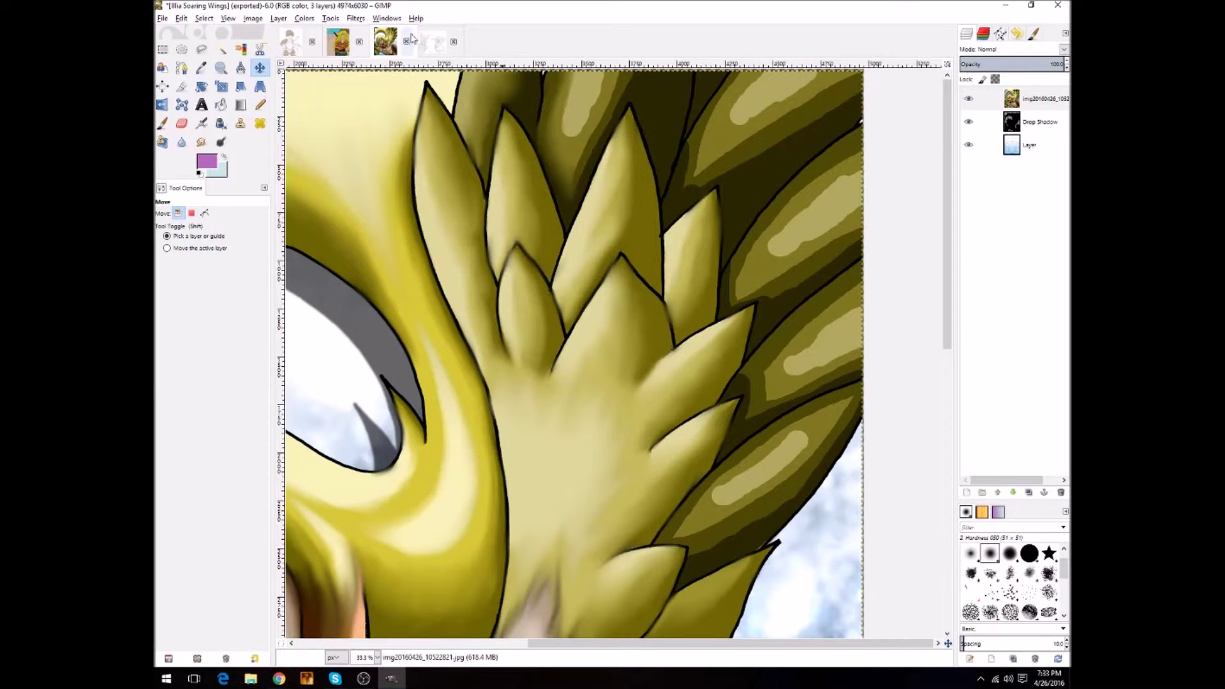
click(202, 142)
Smudge the dark gaps between the upper feathers and blur the light feather band into them
mouse_move(575, 104)
mouse_down()
mouse_move(580, 170)
mouse_move(638, 73)
mouse_move(582, 144)
mouse_up()
drag(611, 83, 610, 77)
drag(611, 121, 572, 90)
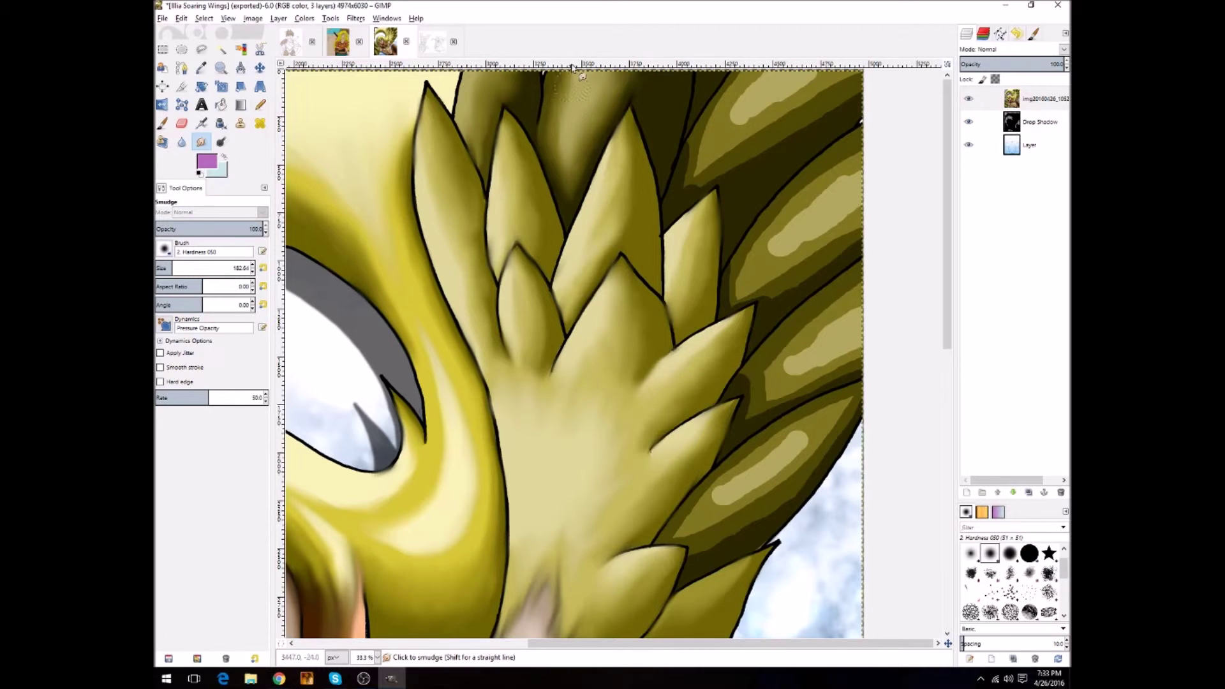
mouse_move(702, 191)
mouse_down()
mouse_move(695, 157)
mouse_move(703, 186)
mouse_move(725, 173)
mouse_up()
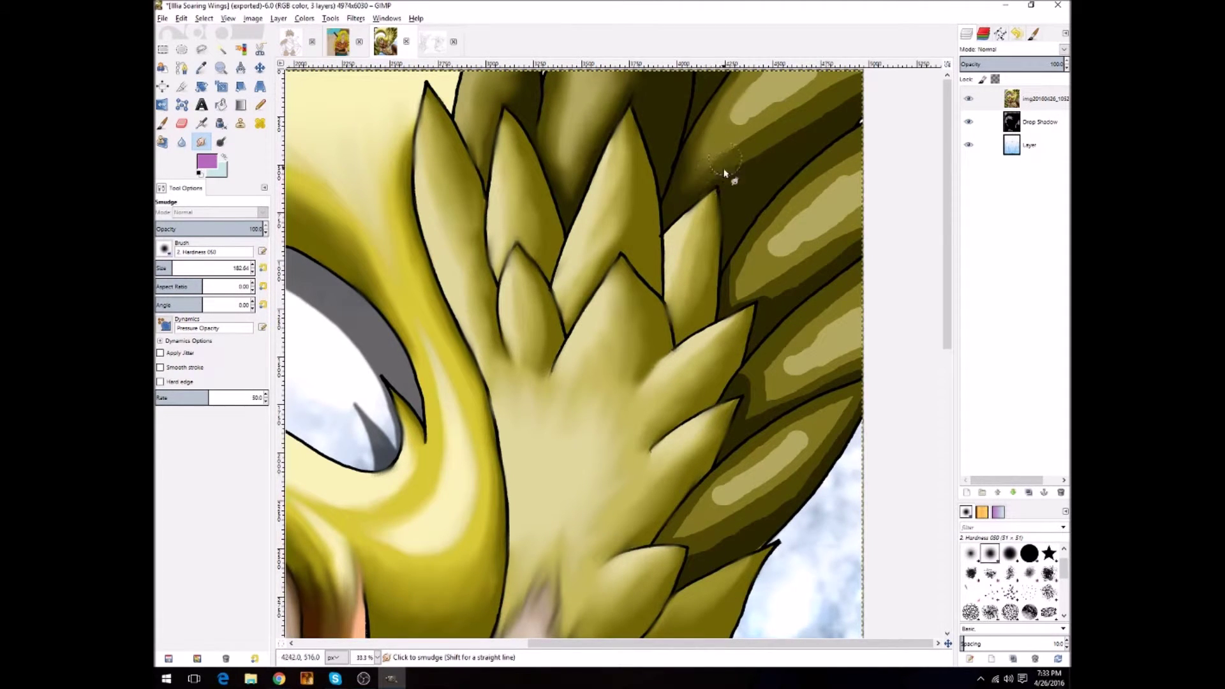
drag(772, 128, 814, 128)
mouse_move(829, 83)
mouse_down()
mouse_move(751, 110)
mouse_move(733, 144)
mouse_move(771, 97)
mouse_move(738, 123)
mouse_move(733, 102)
mouse_move(747, 154)
mouse_move(806, 101)
mouse_move(794, 115)
mouse_up()
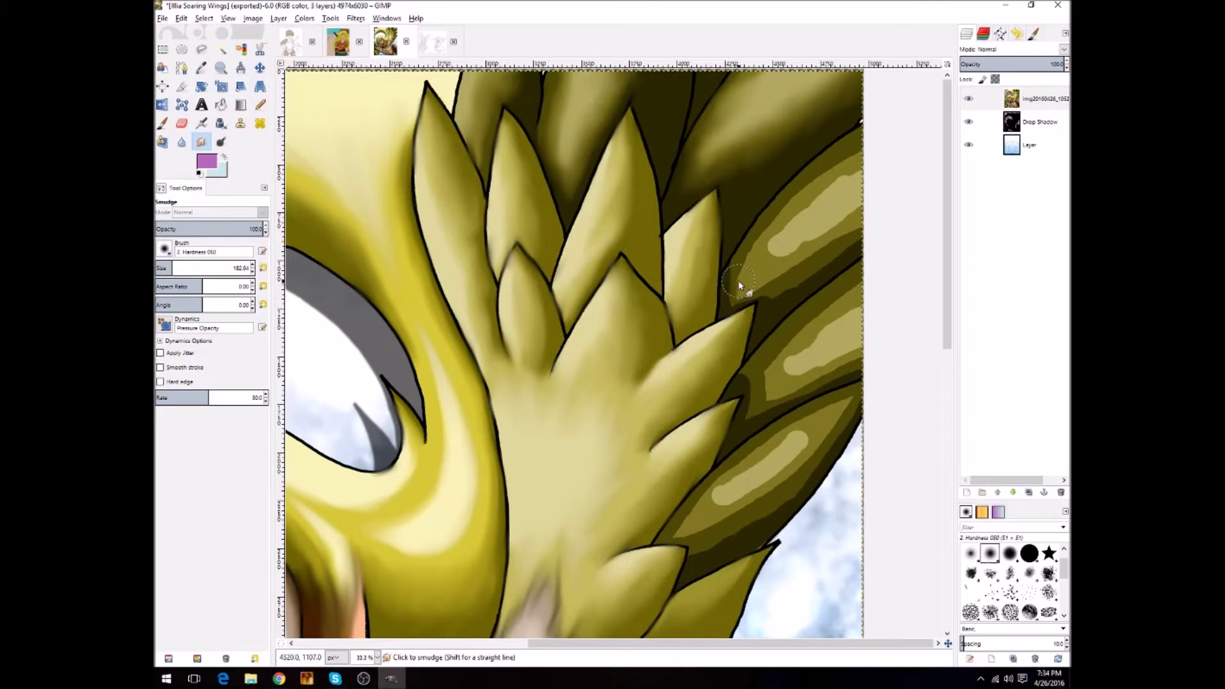
Soften the right feather tip's outline and blend the highlight along the olive stripe
mouse_move(774, 289)
mouse_down()
mouse_move(760, 295)
mouse_move(832, 271)
mouse_up()
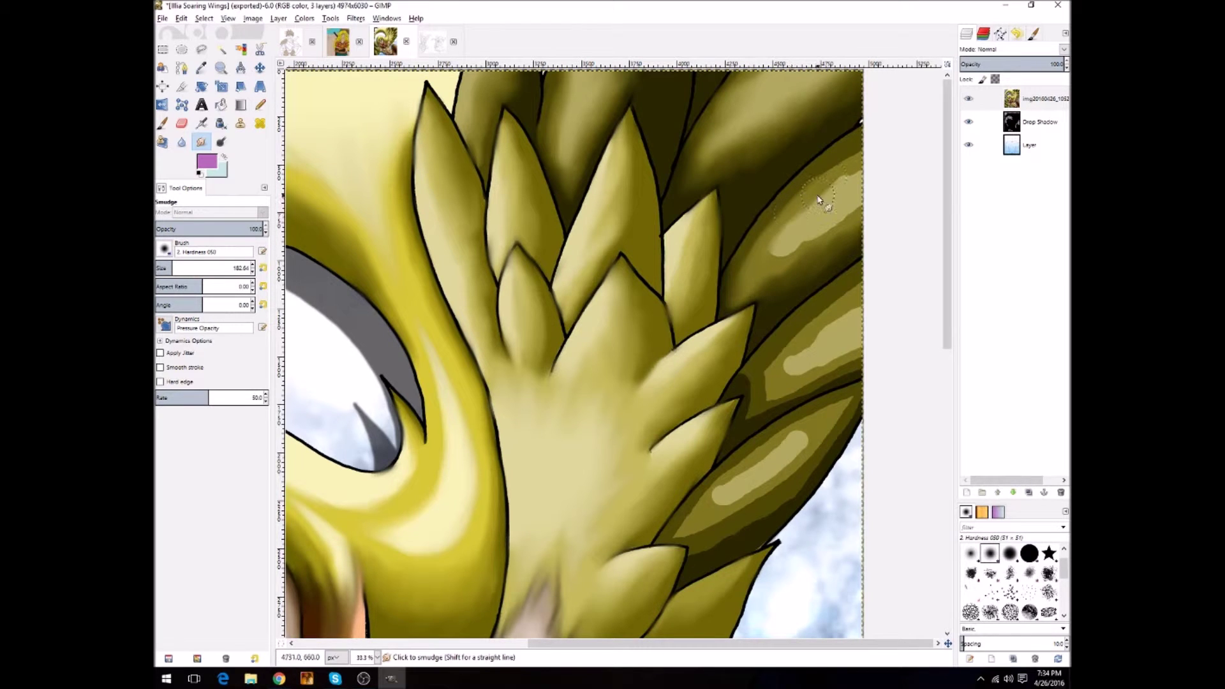
drag(769, 269, 798, 244)
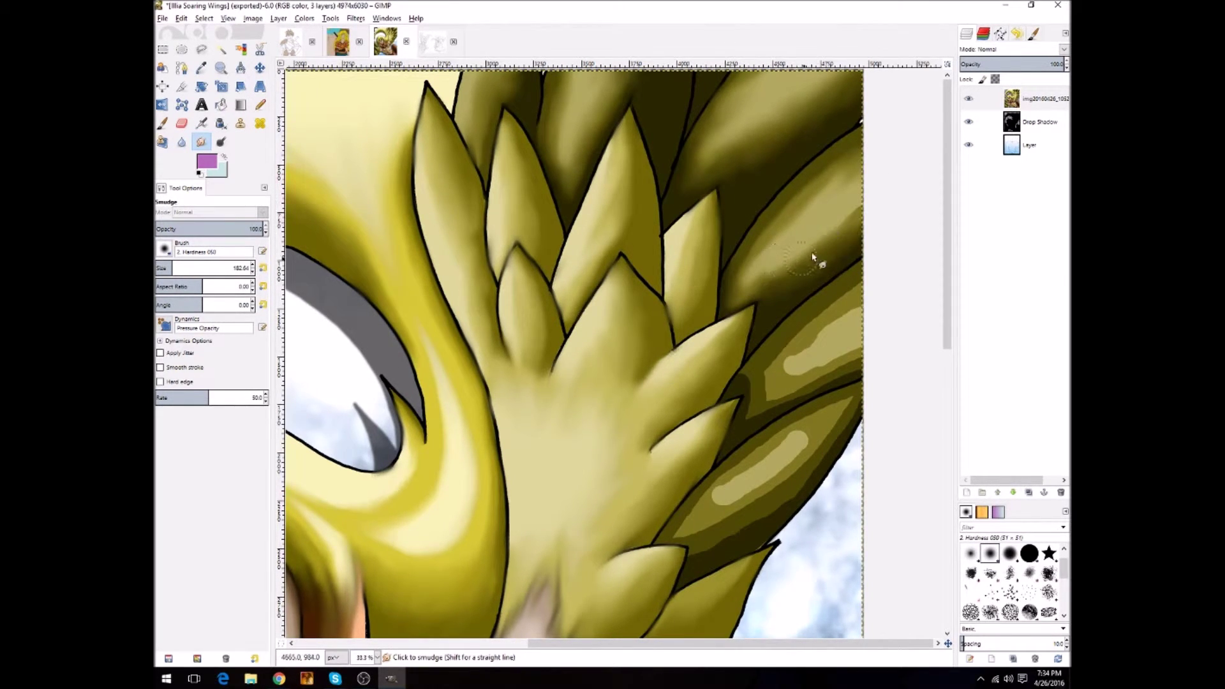
mouse_move(776, 256)
mouse_down()
mouse_move(828, 191)
mouse_move(758, 254)
mouse_up()
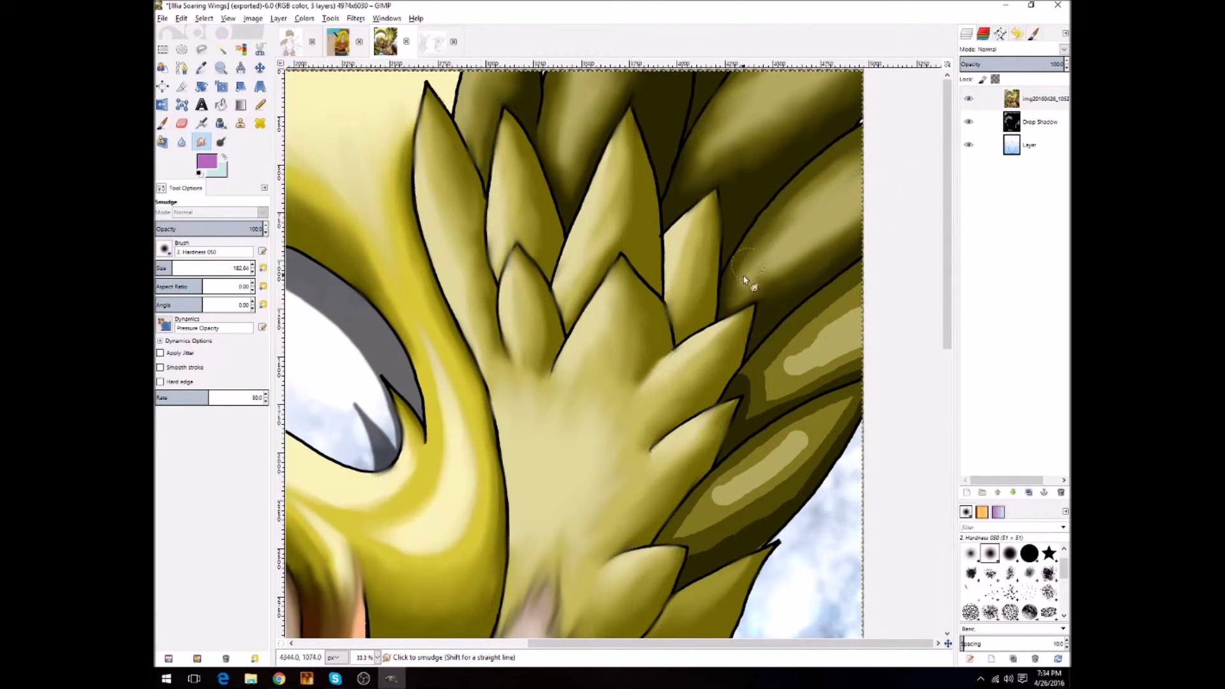
drag(833, 165, 864, 122)
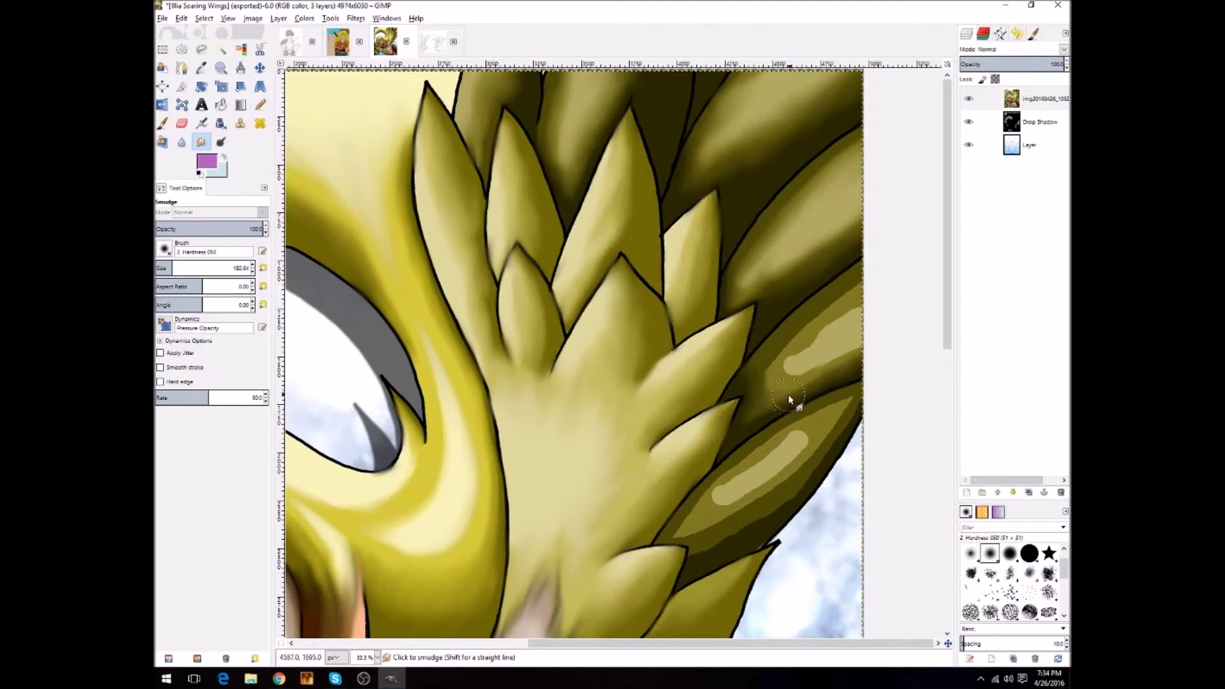
Blend the highlight streaks on the lower olive feathers into the surrounding shading
drag(777, 371, 807, 341)
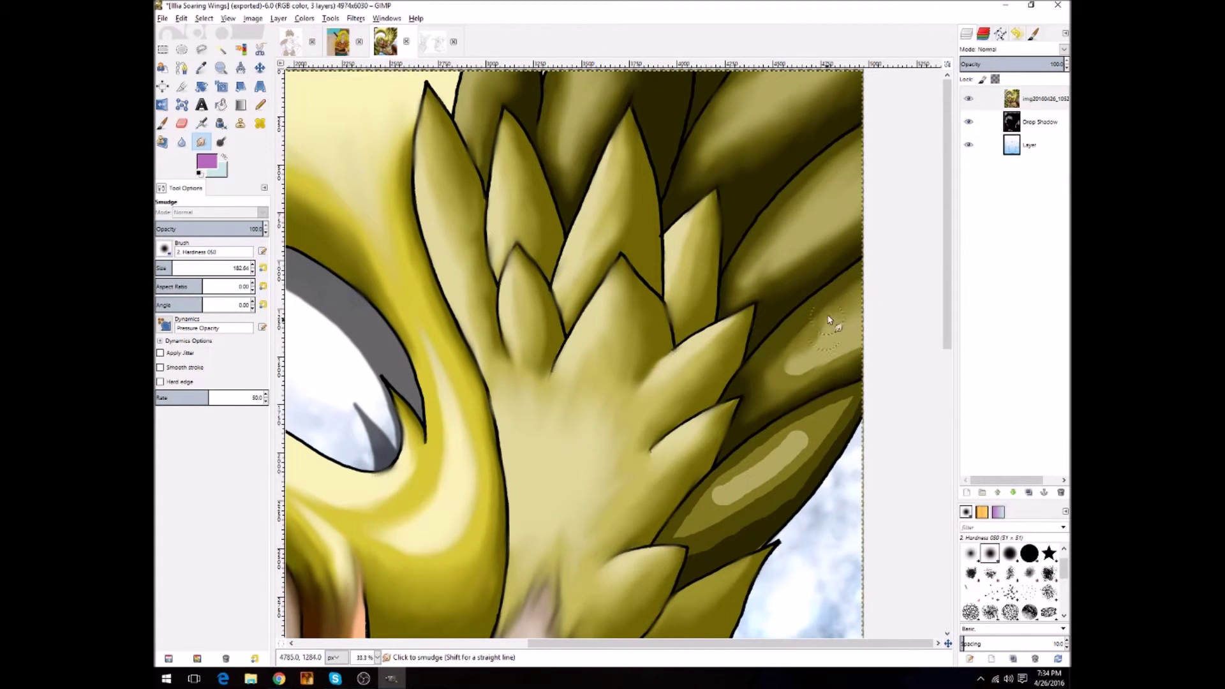
drag(827, 369, 846, 353)
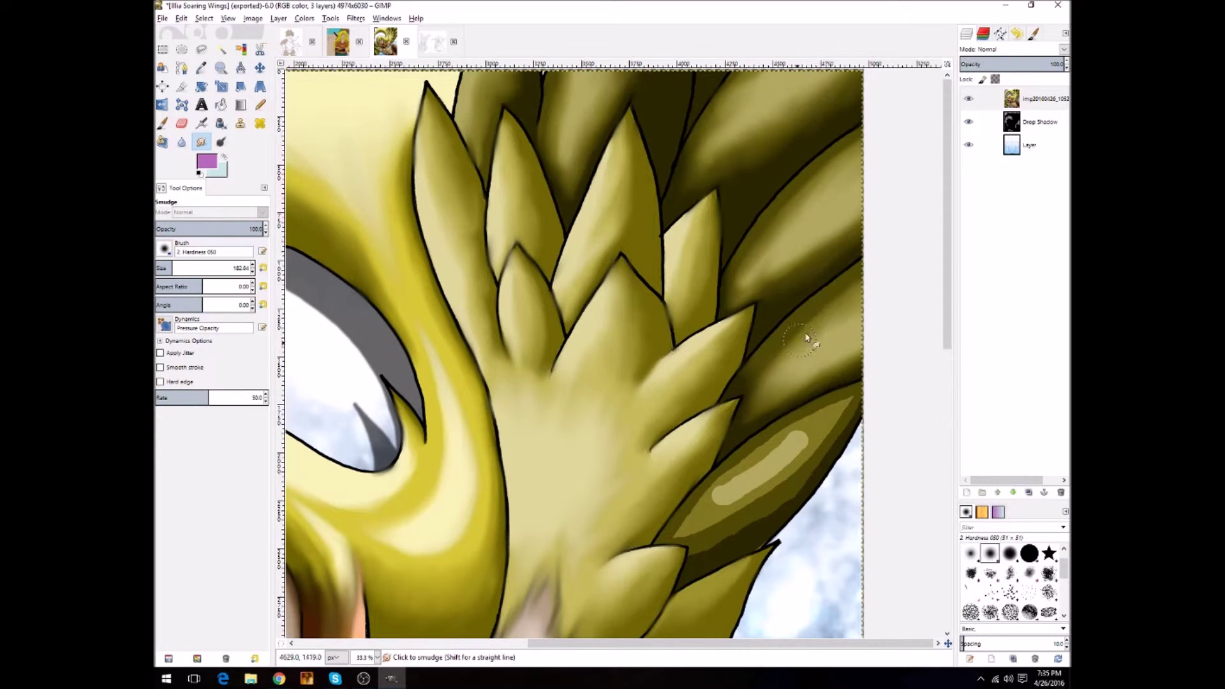
mouse_move(712, 502)
mouse_down()
mouse_move(835, 414)
mouse_move(819, 466)
mouse_up()
mouse_move(701, 538)
mouse_down()
mouse_move(733, 542)
mouse_move(788, 500)
mouse_move(820, 451)
mouse_up()
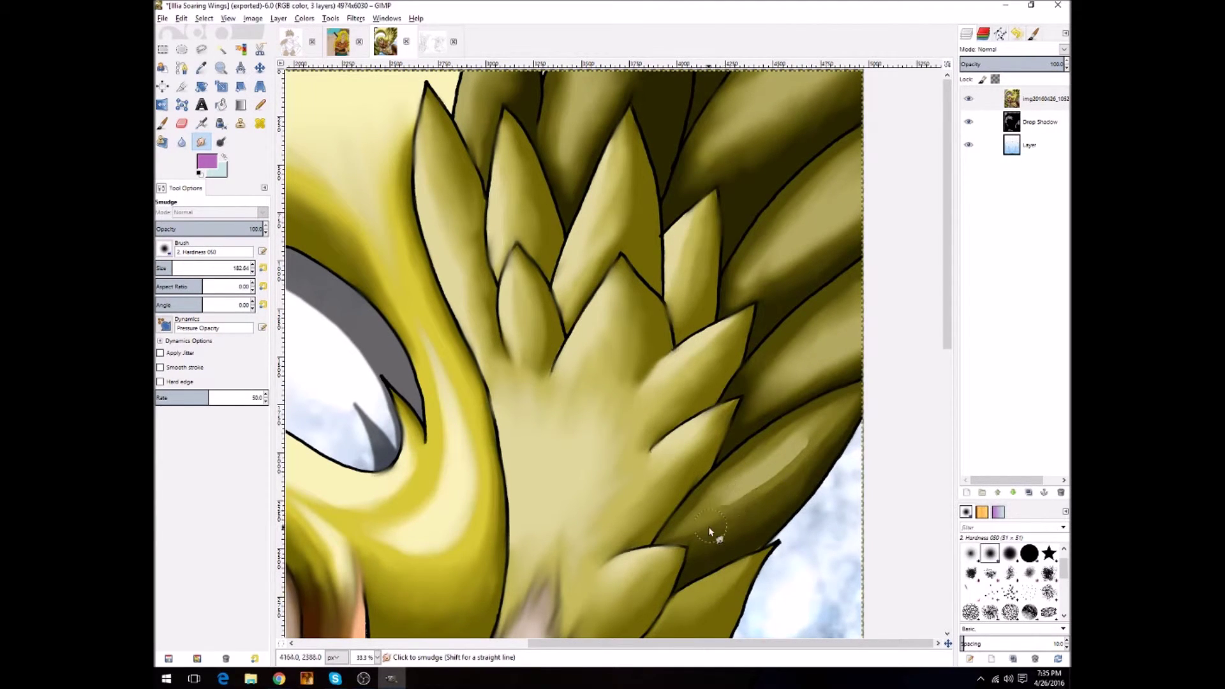
mouse_move(697, 533)
mouse_down()
mouse_move(710, 506)
mouse_move(836, 410)
mouse_up()
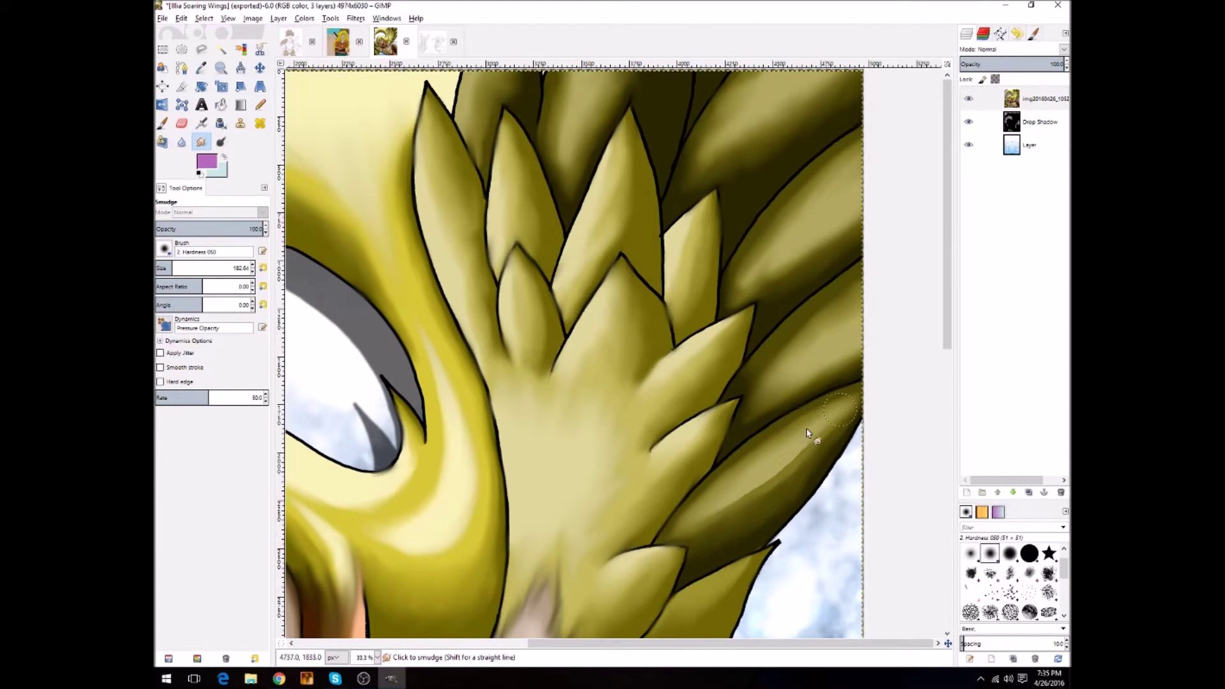
drag(718, 520, 856, 405)
scroll(715, 488, down, 3)
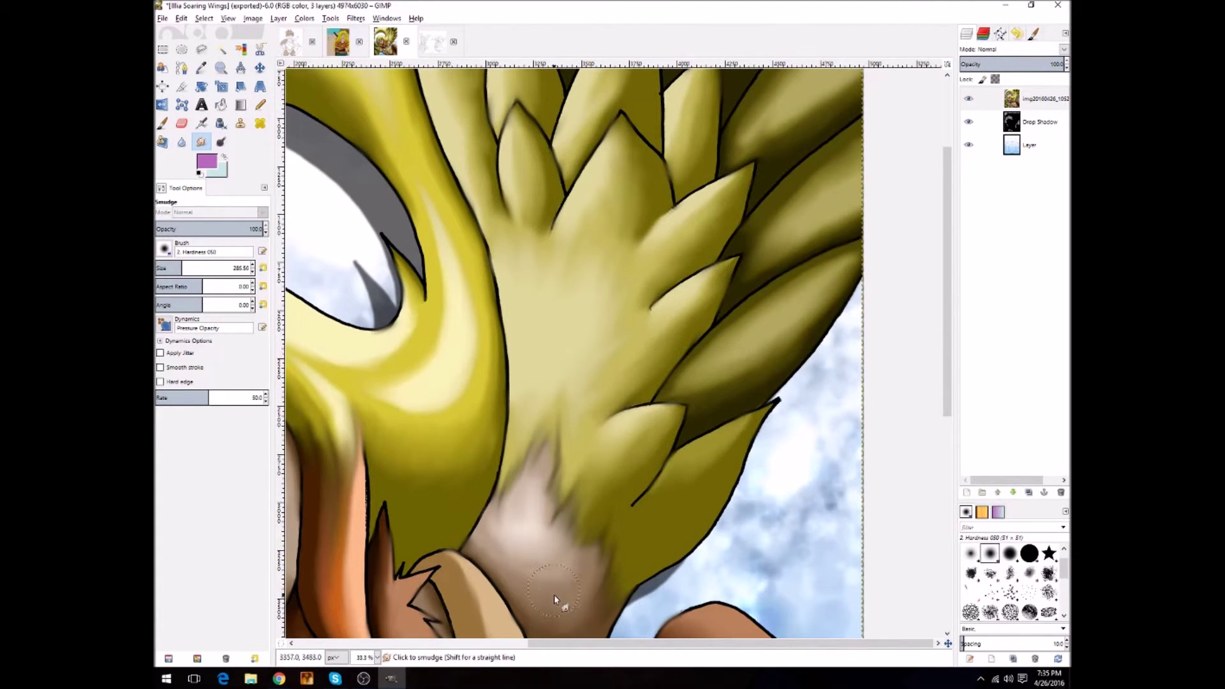
Zoom into the lower-left wing, smudge its dark shading near the chest, and hide the top layer
key(z)
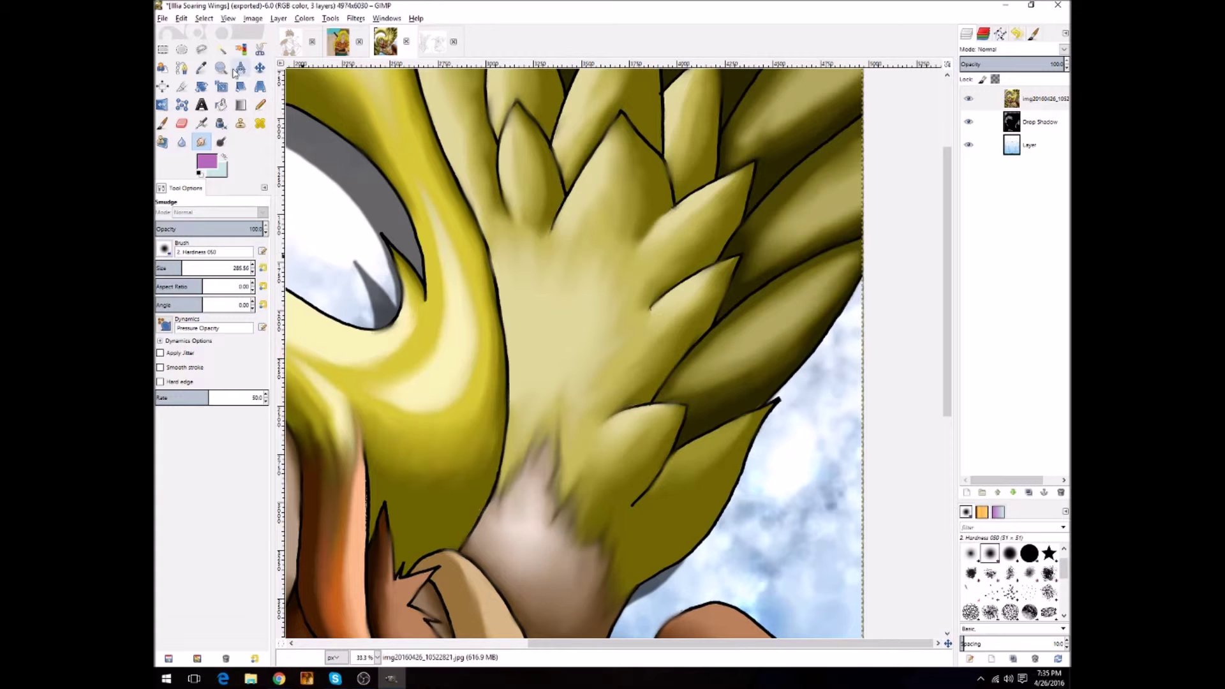
scroll(441, 399, down, 2)
scroll(442, 399, down, 1)
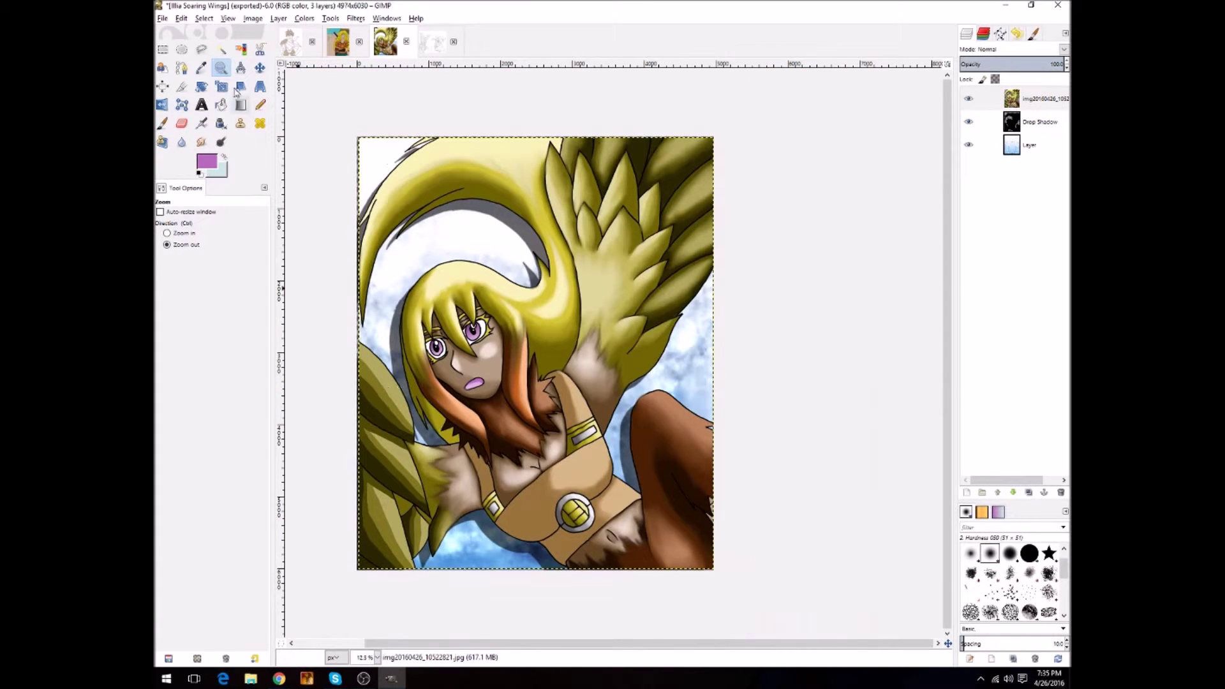
drag(351, 343, 444, 573)
key(s)
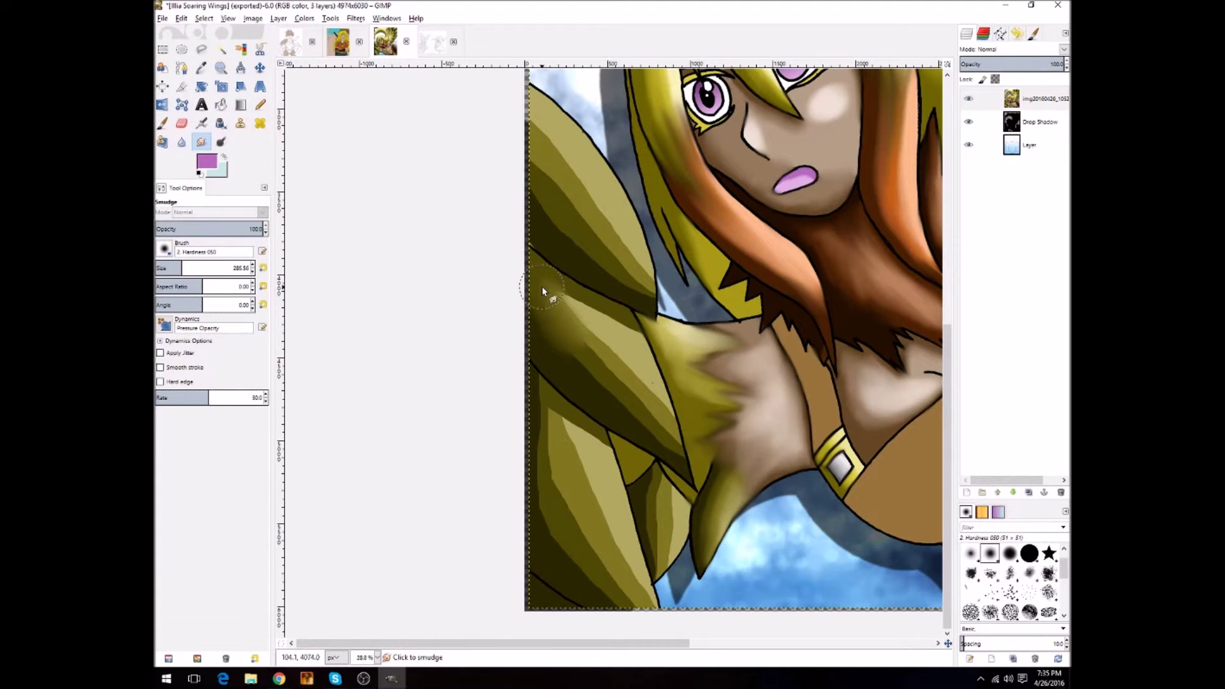
mouse_move(577, 309)
mouse_down()
mouse_move(628, 328)
mouse_move(632, 318)
mouse_move(562, 295)
mouse_move(671, 443)
mouse_move(641, 392)
mouse_up()
drag(562, 318, 546, 328)
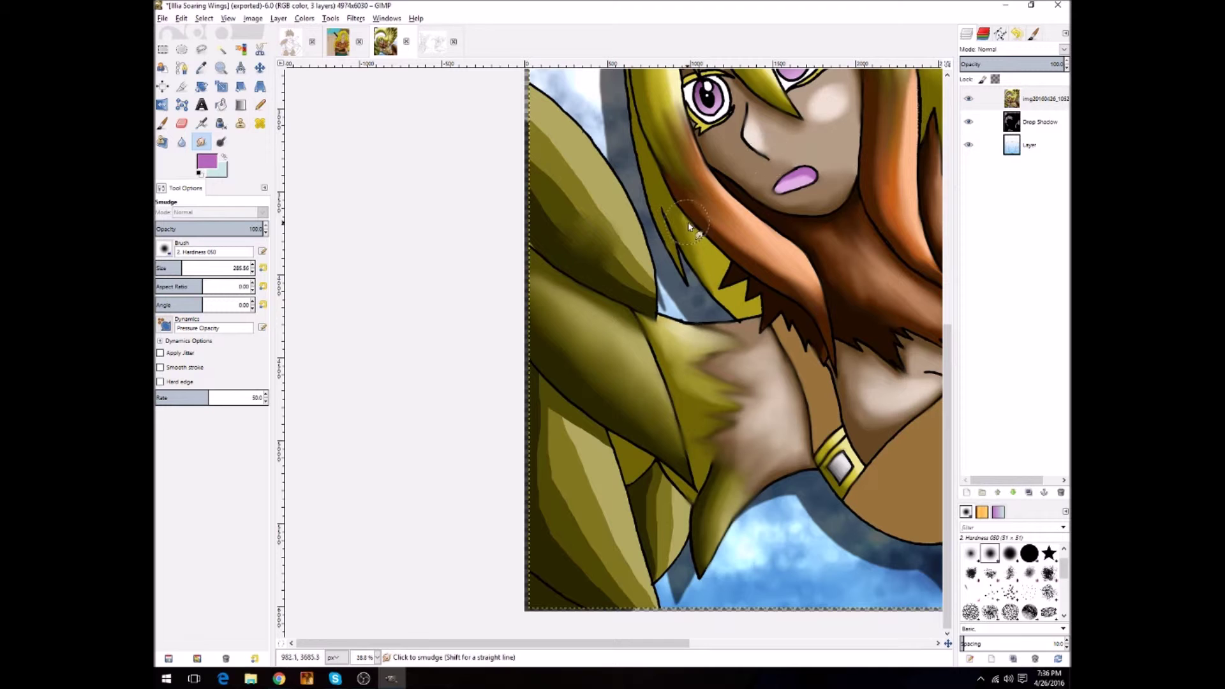
click(967, 100)
Zoom out to the whole image and make the hidden top layers visible again
click(221, 68)
click(185, 245)
click(487, 265)
click(968, 122)
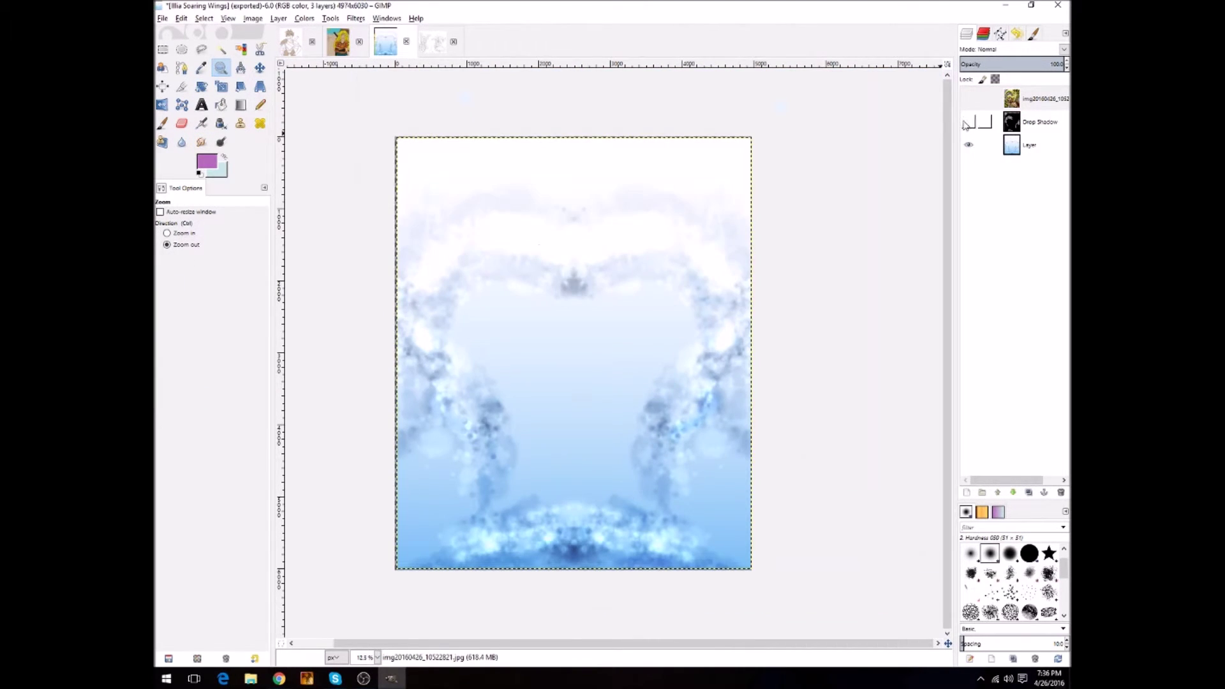
click(969, 99)
Flatten the image into one layer and crop away its empty borders
right_click(1034, 122)
click(984, 426)
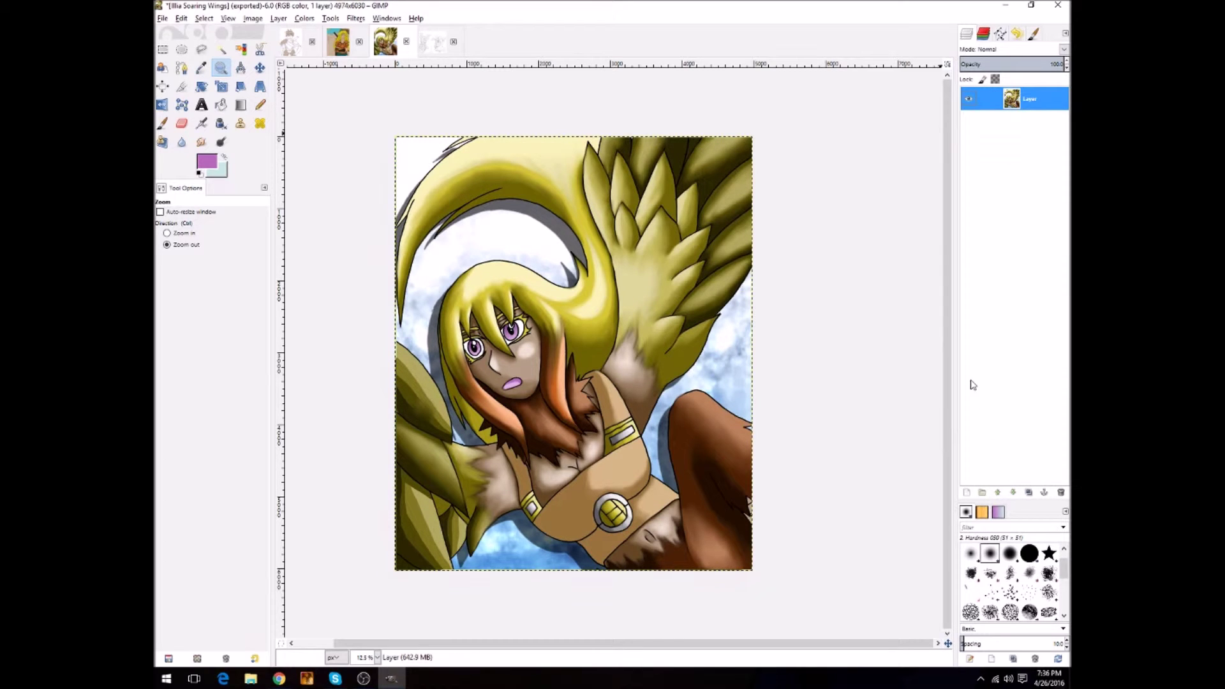
click(278, 18)
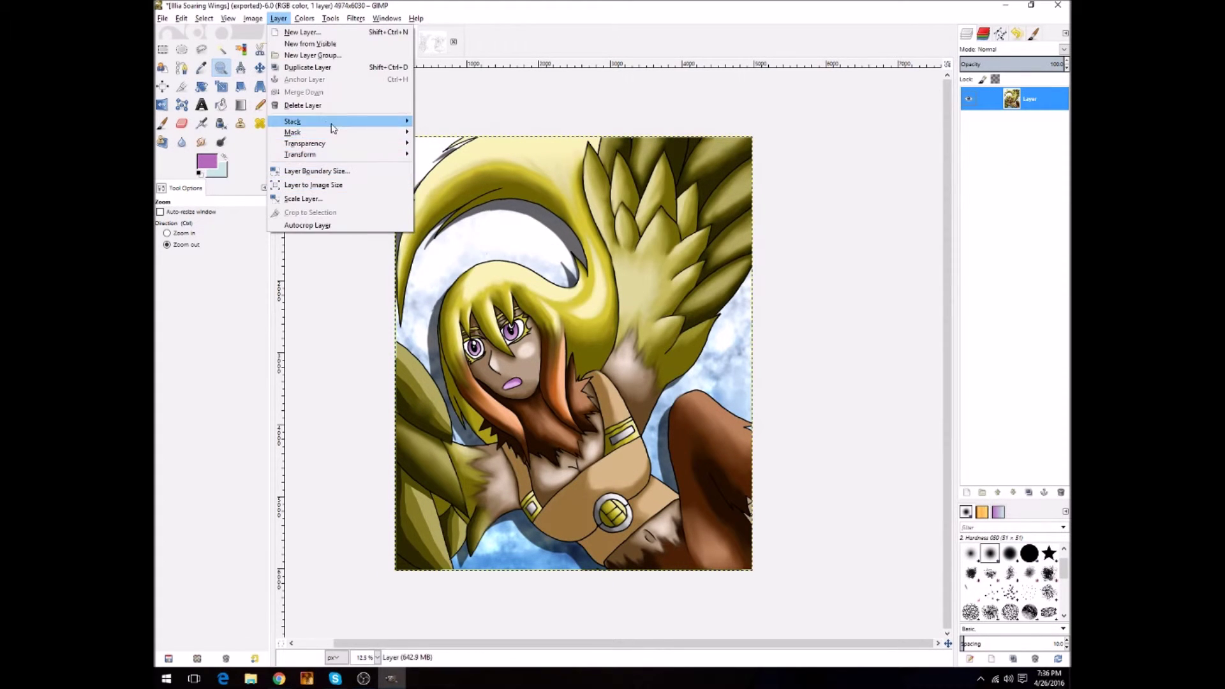
mouse_move(253, 18)
click(305, 155)
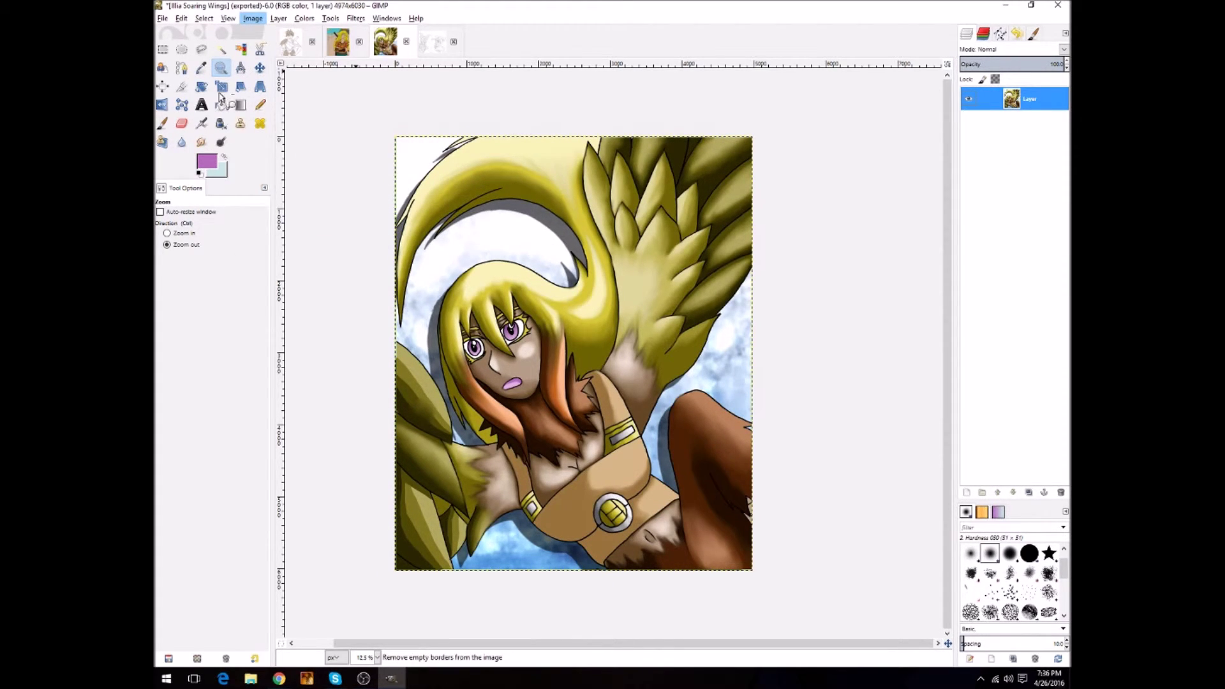
Zoom in on the face, try trimming uniform strips from the image, then undo that crop
click(259, 68)
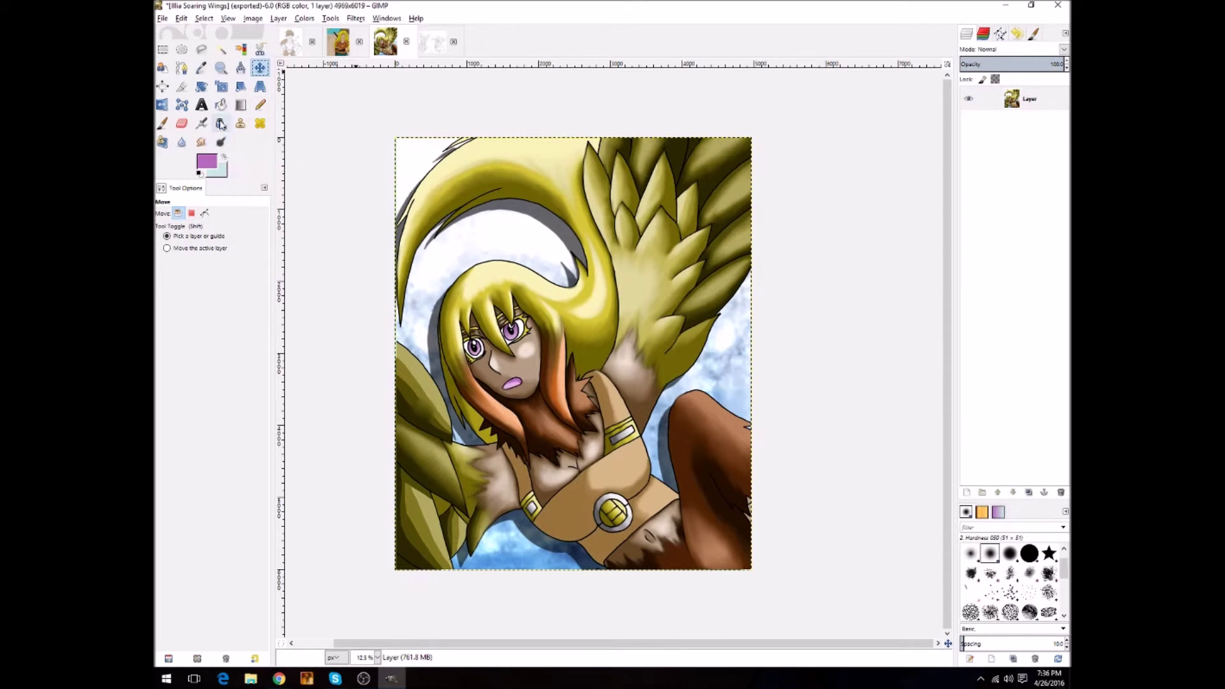
click(221, 68)
drag(348, 282, 520, 566)
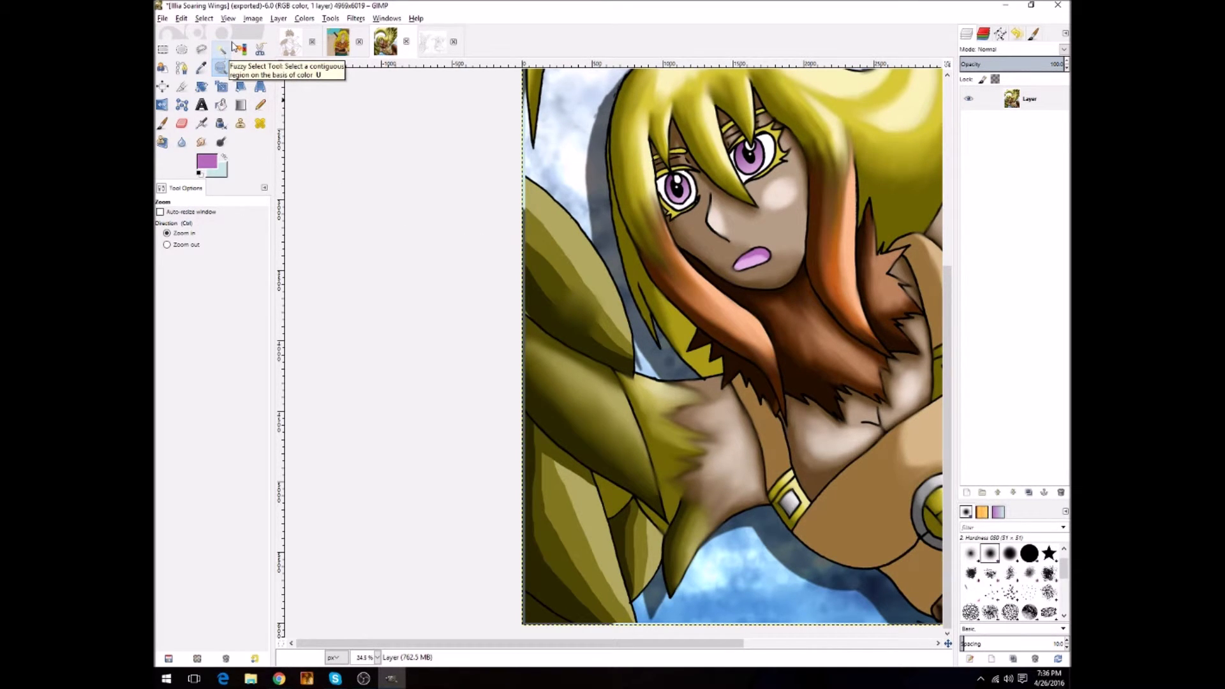
click(252, 18)
mouse_move(221, 50)
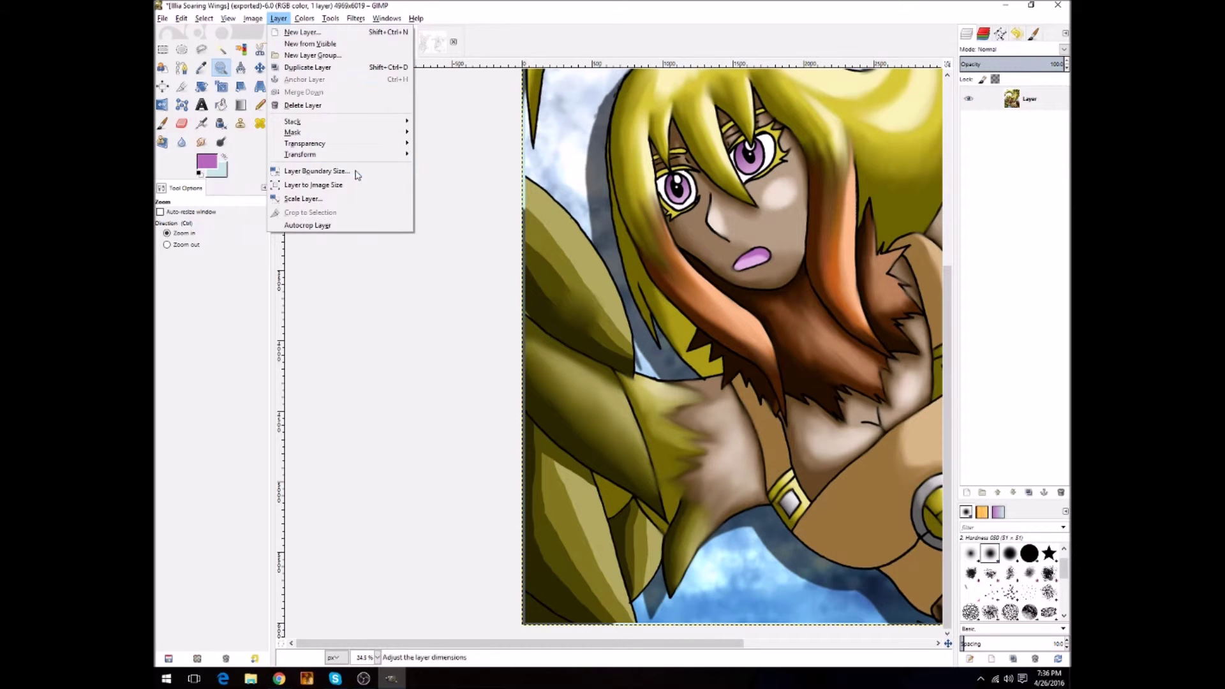
mouse_move(282, 152)
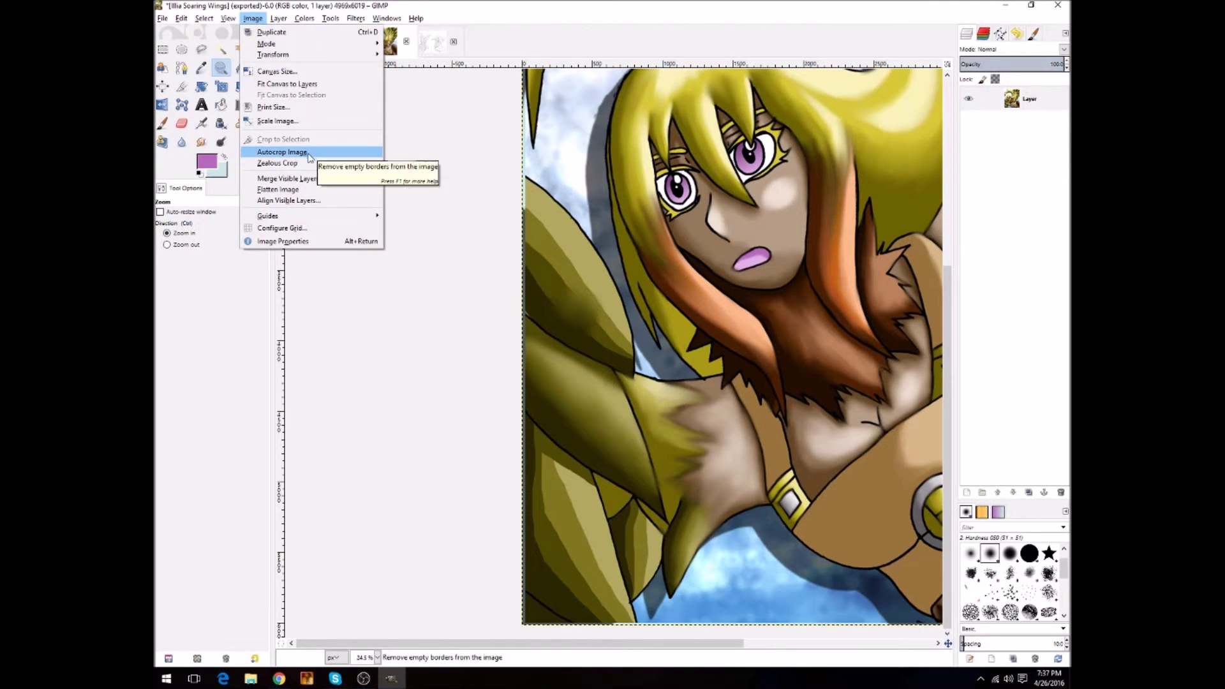
click(310, 167)
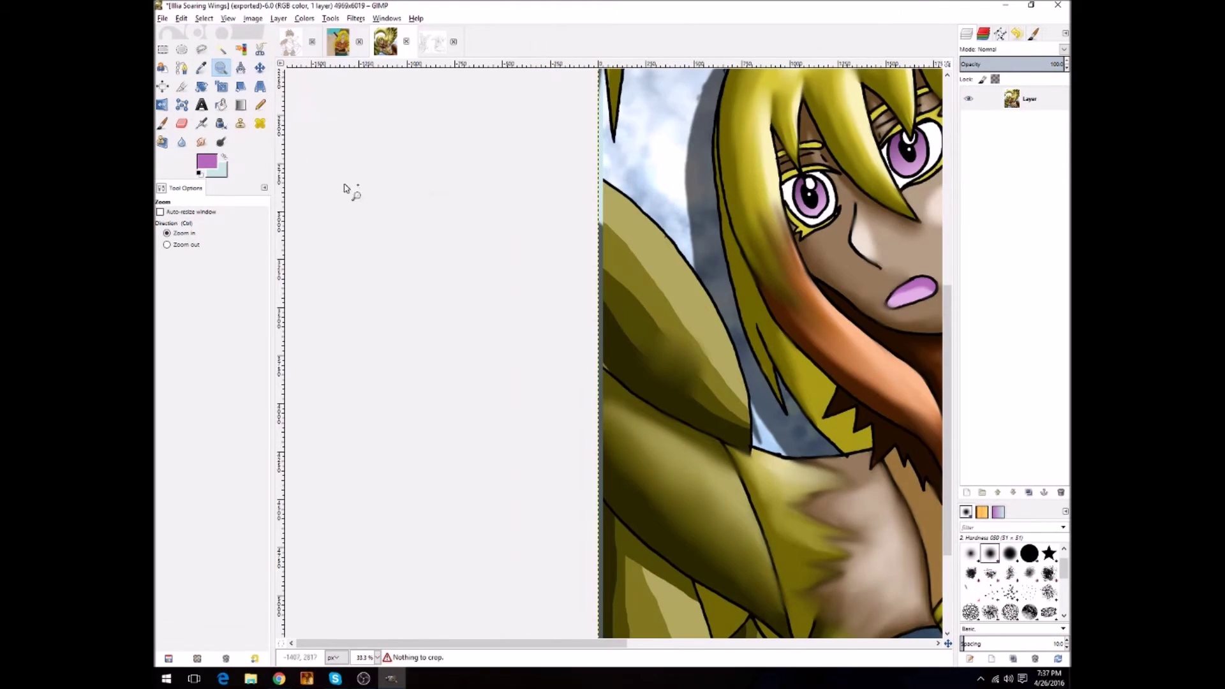
click(350, 191)
key(ctrl+z)
click(181, 18)
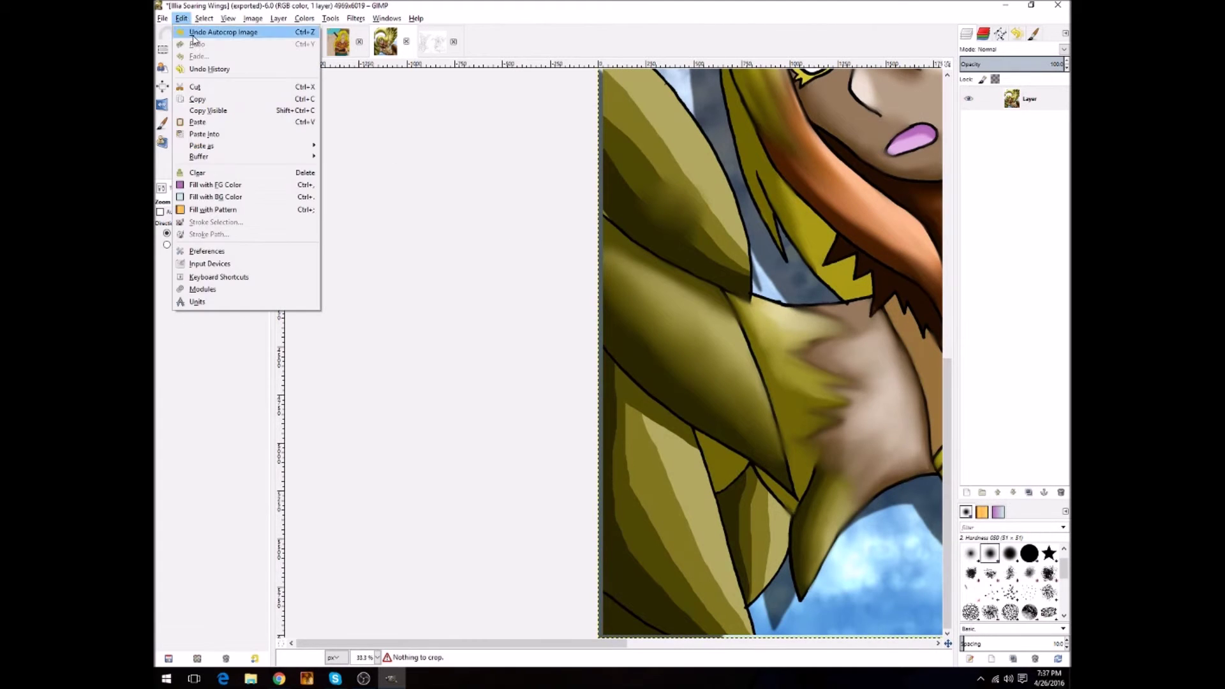
click(252, 18)
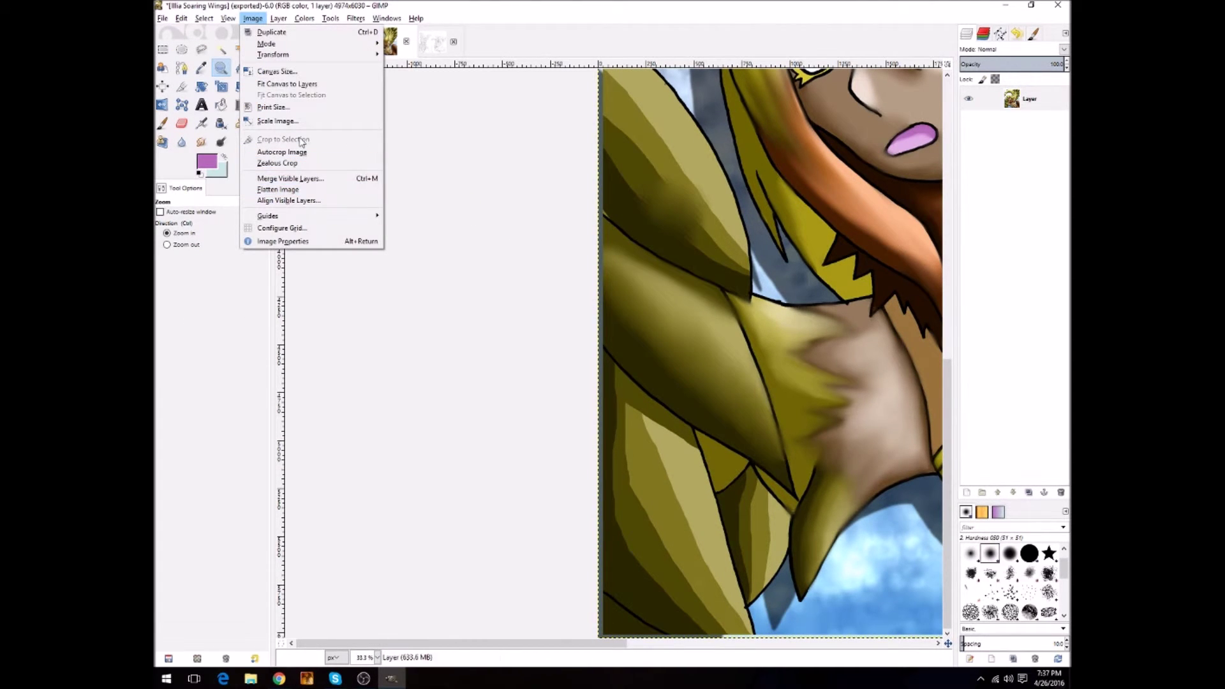
key(Escape)
Smudge the olive wing shading along the arm and the upper wing's light streak
click(201, 141)
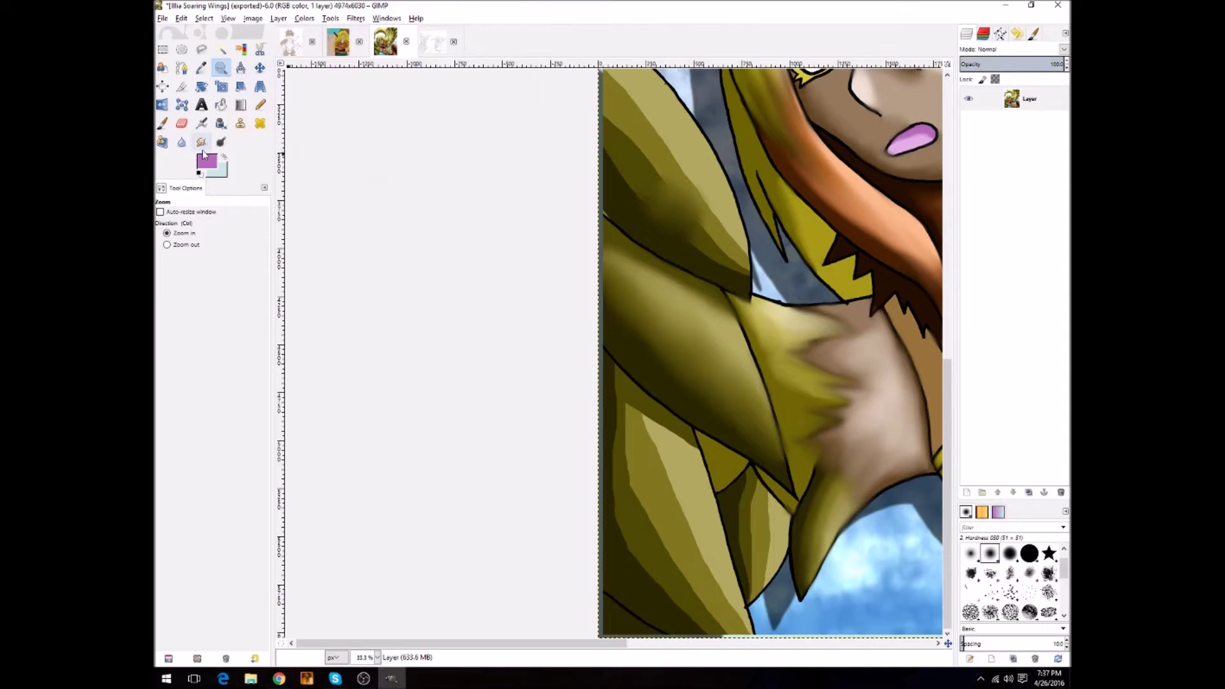
drag(725, 238, 664, 176)
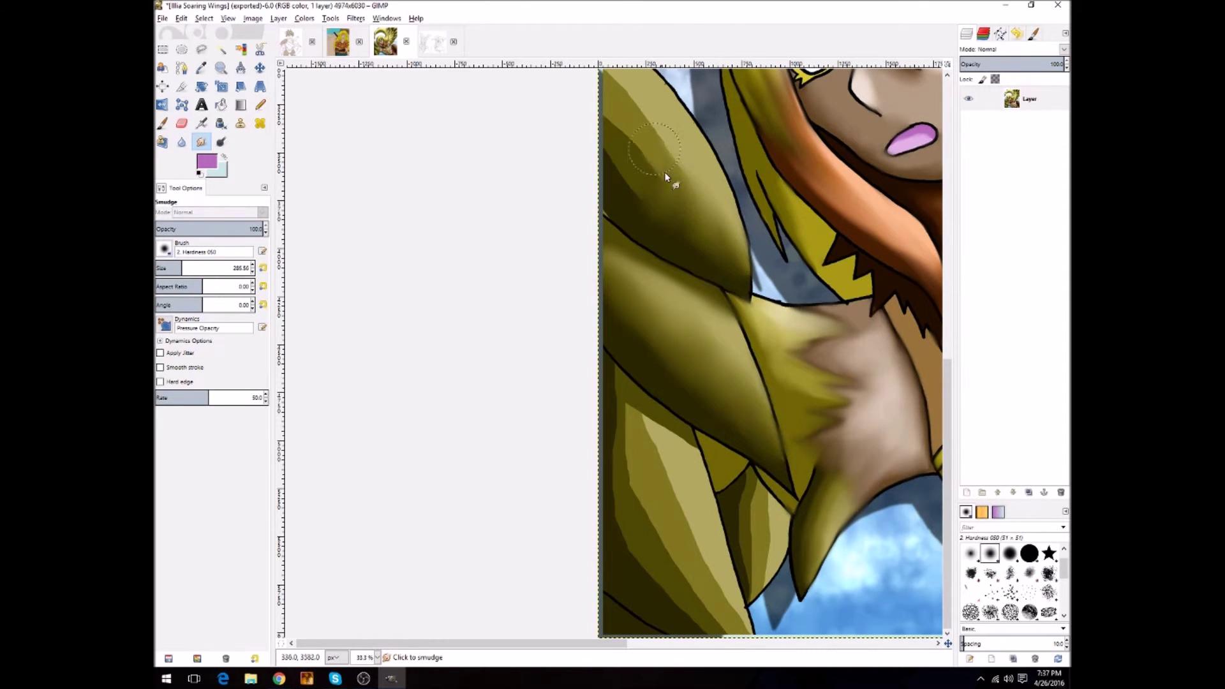
mouse_move(607, 213)
mouse_down()
mouse_move(645, 197)
mouse_move(624, 115)
mouse_move(662, 159)
mouse_move(623, 98)
mouse_move(691, 192)
mouse_up()
click(220, 68)
key(minus)
key(minus)
Crop the illustration to 4928×6008 reaching the image corner
click(187, 89)
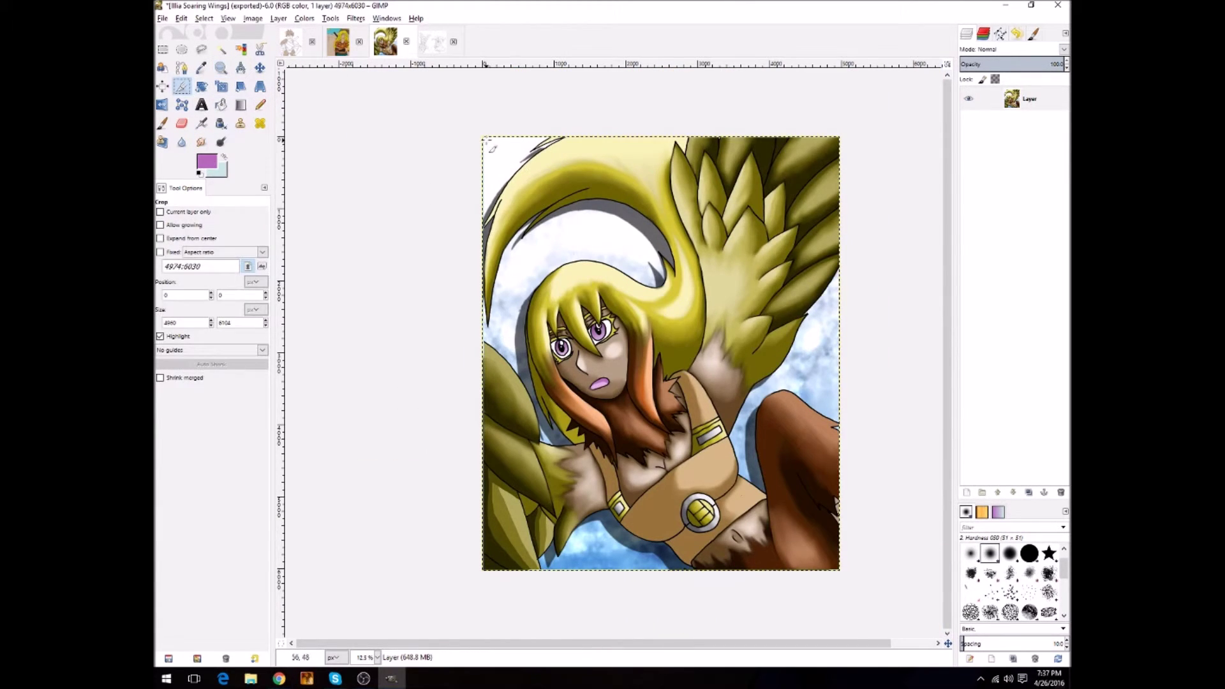
drag(485, 137, 827, 568)
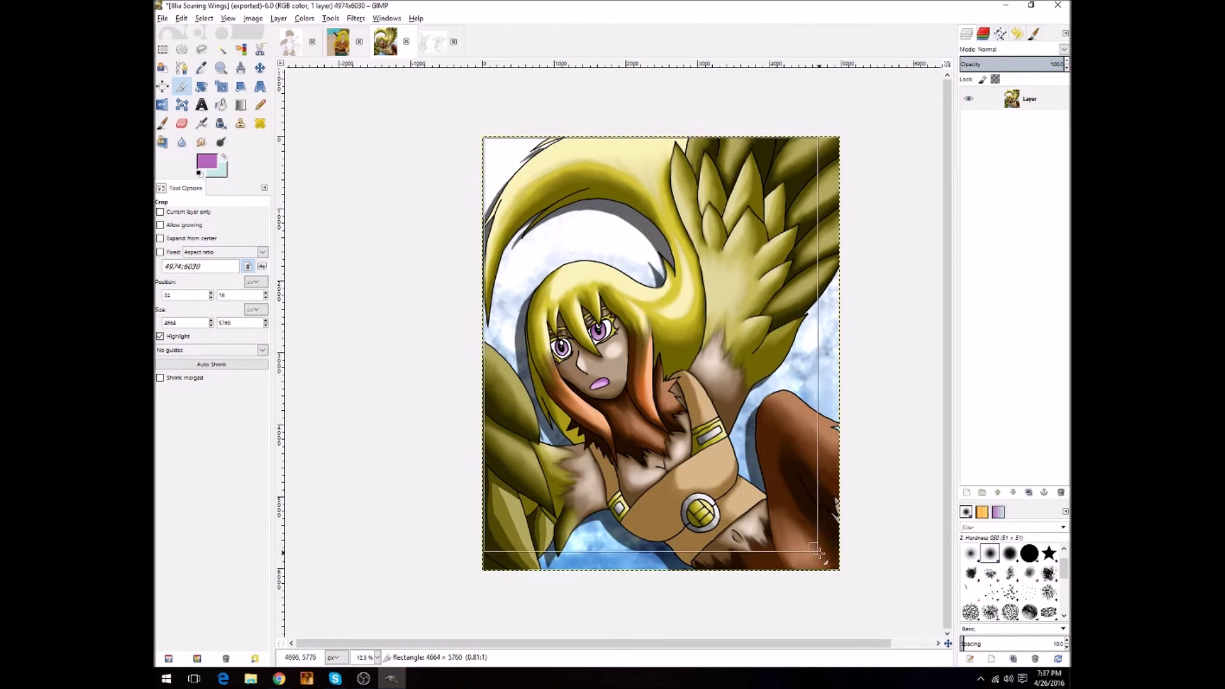
drag(828, 568, 837, 568)
key(Return)
Smudge and lighten the lower-left wing edge
click(201, 142)
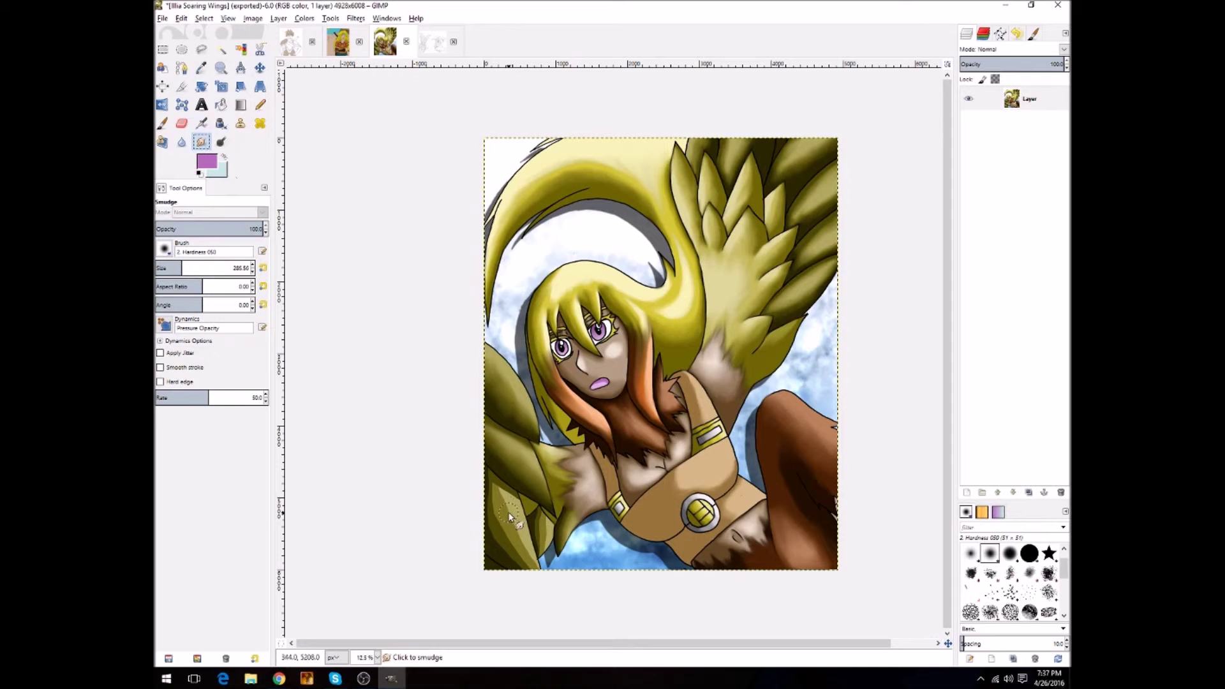
drag(492, 476, 500, 546)
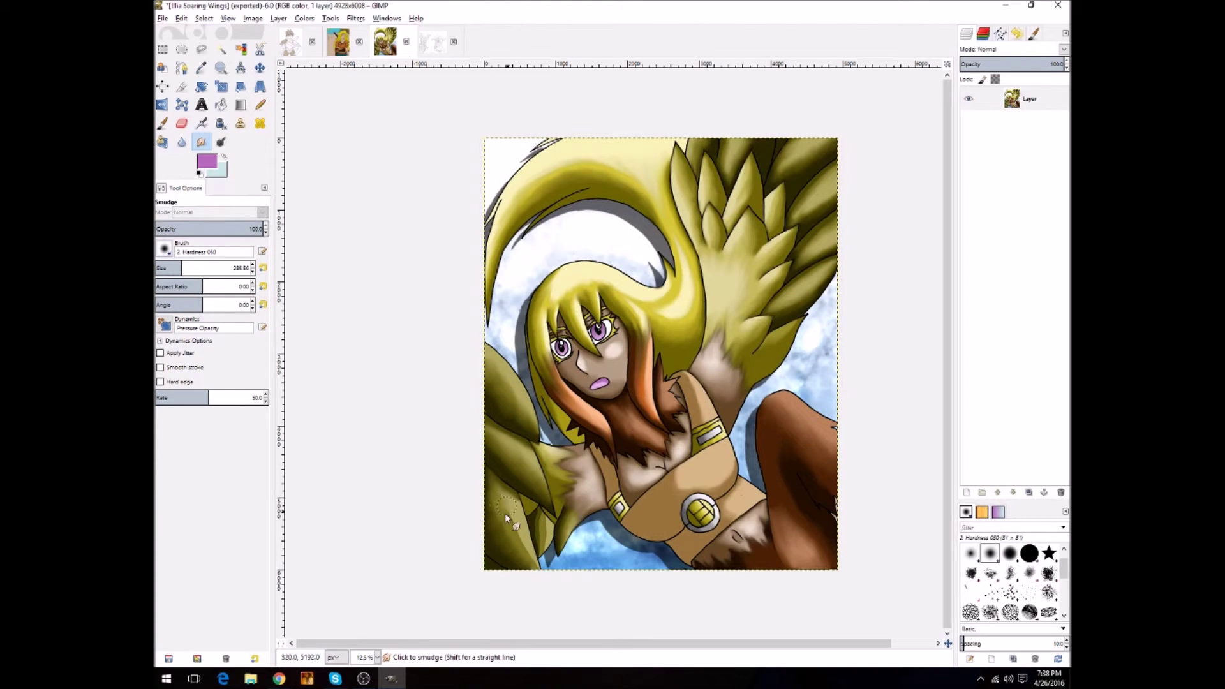
drag(529, 568, 502, 505)
drag(540, 524, 539, 553)
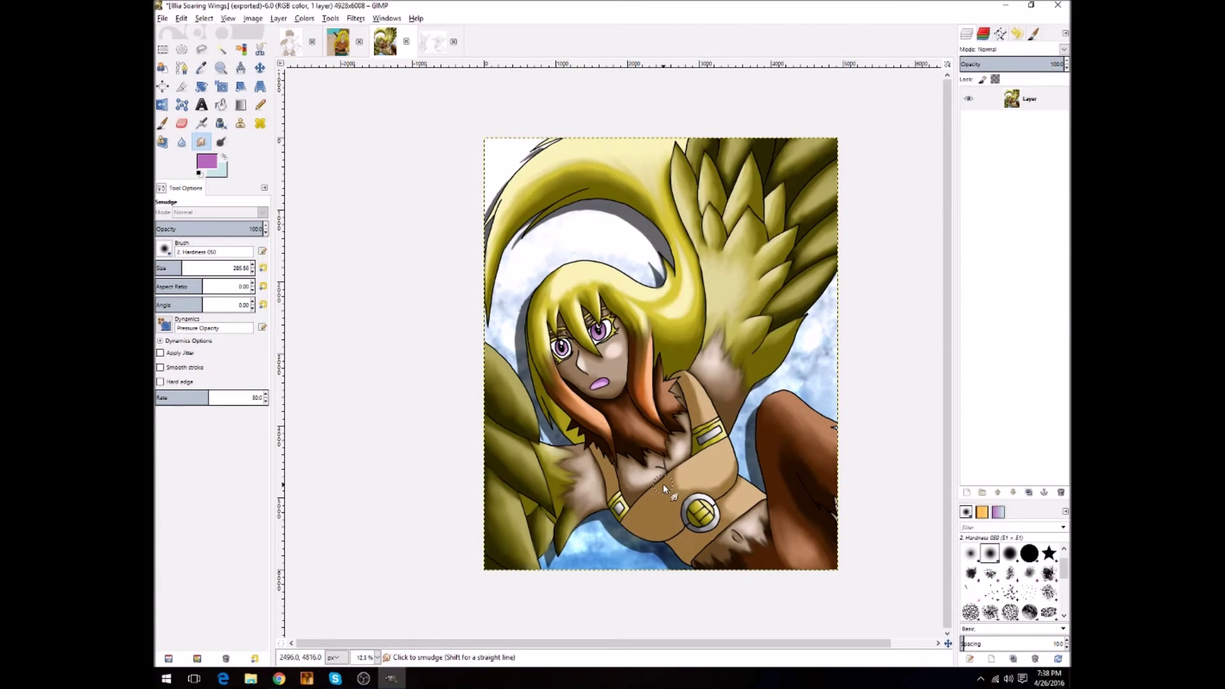
right_click(1023, 100)
Duplicate the artwork layer and apply the Edge-Detect Edge filter to the copy
click(973, 163)
click(387, 18)
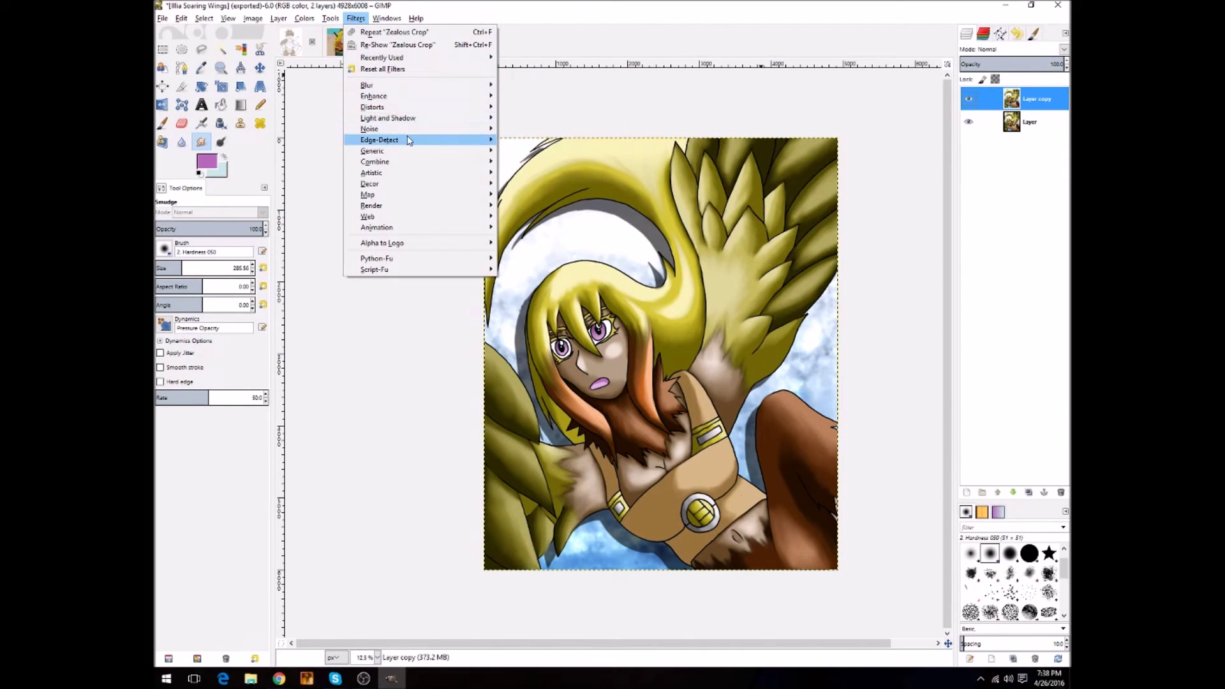
mouse_move(379, 140)
click(535, 152)
click(614, 465)
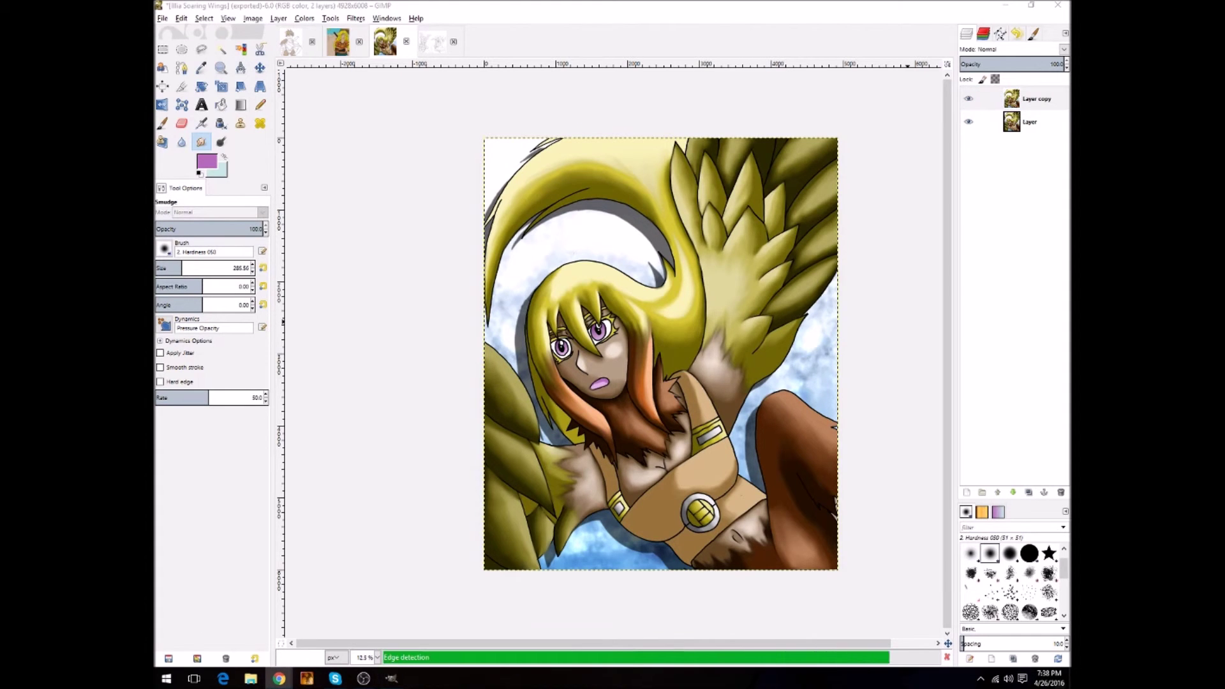
Set the edge copy's mode to Subtract and merge it down into the artwork
click(1063, 49)
click(989, 90)
scroll(1064, 51, down, 8)
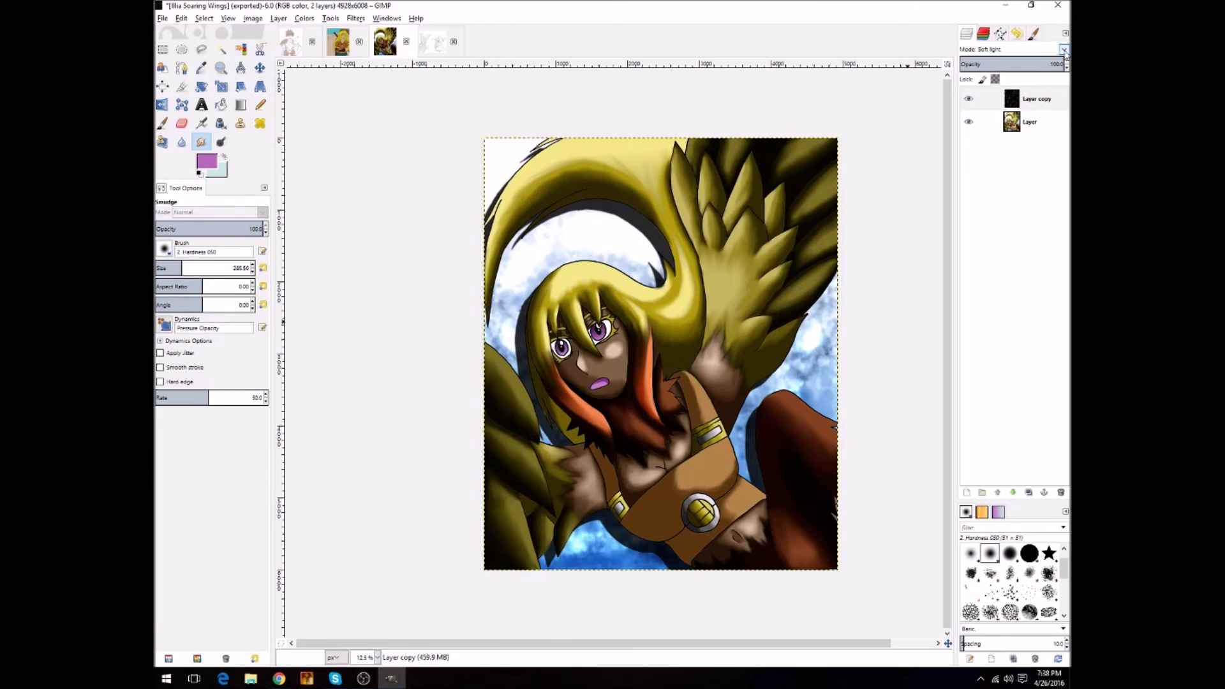
scroll(1065, 51, down, 3)
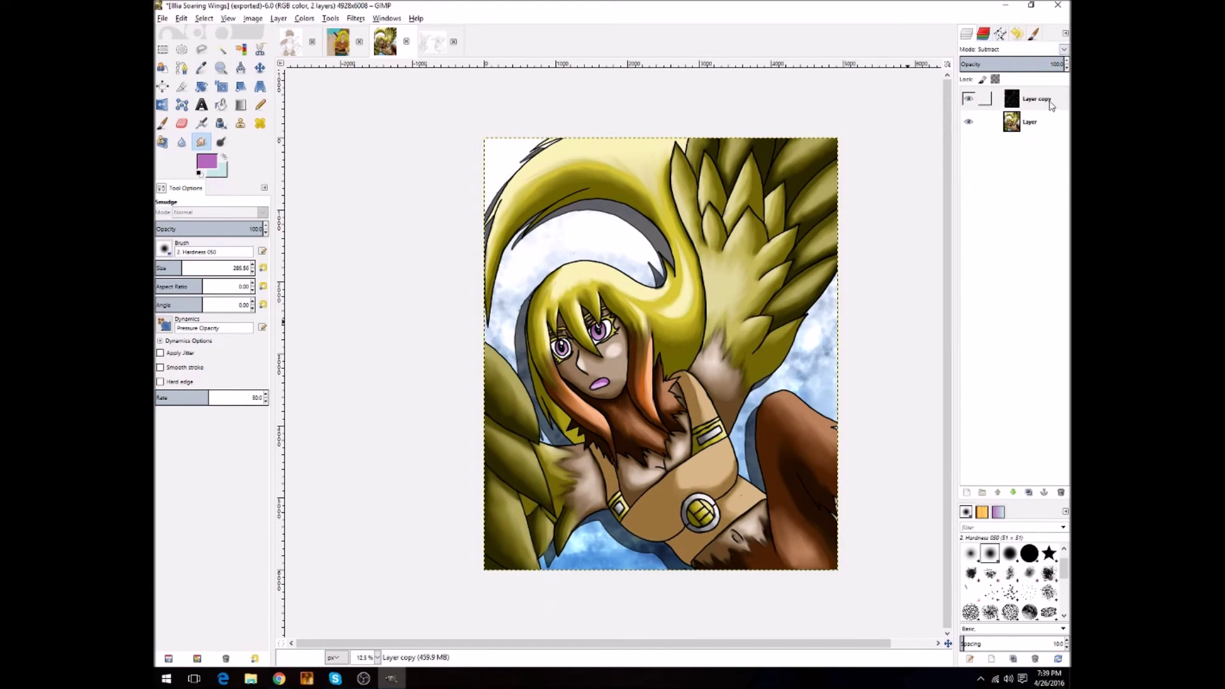
right_click(1051, 105)
click(976, 199)
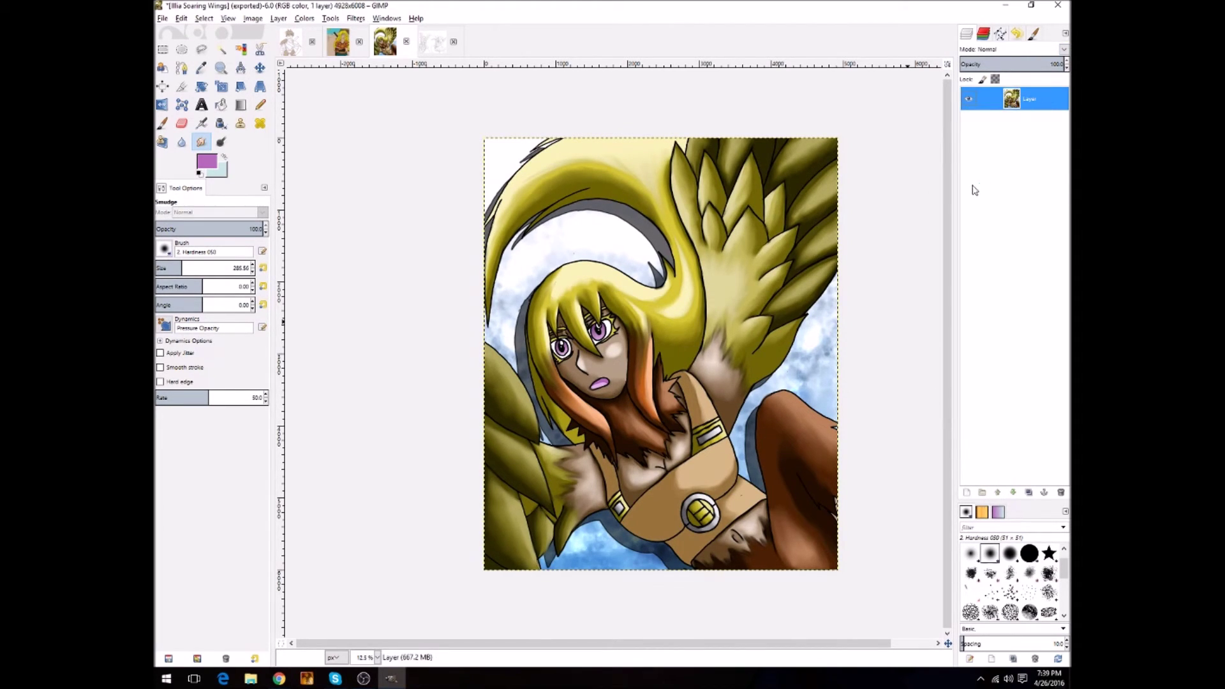
click(241, 105)
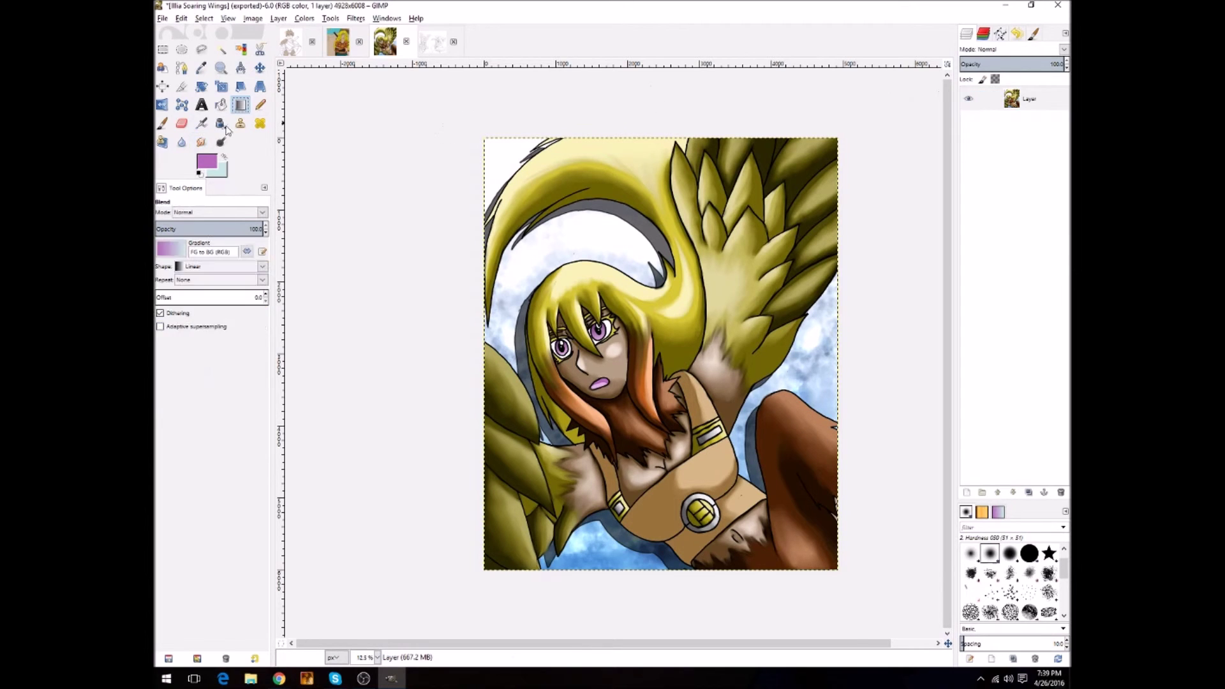
Darken the bottom-left corner, bottom edge and left edge with black FG-to-Transparent gradients
click(207, 161)
click(172, 312)
click(307, 361)
click(171, 249)
click(191, 274)
drag(461, 590, 567, 534)
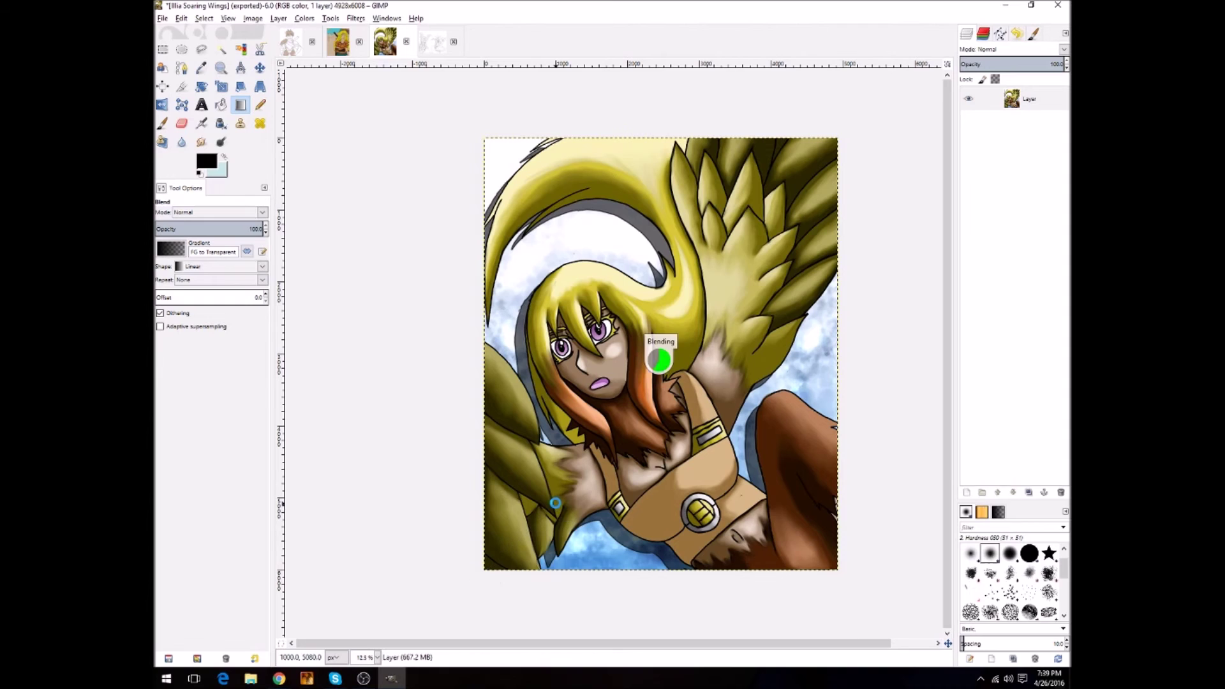
drag(595, 607, 596, 541)
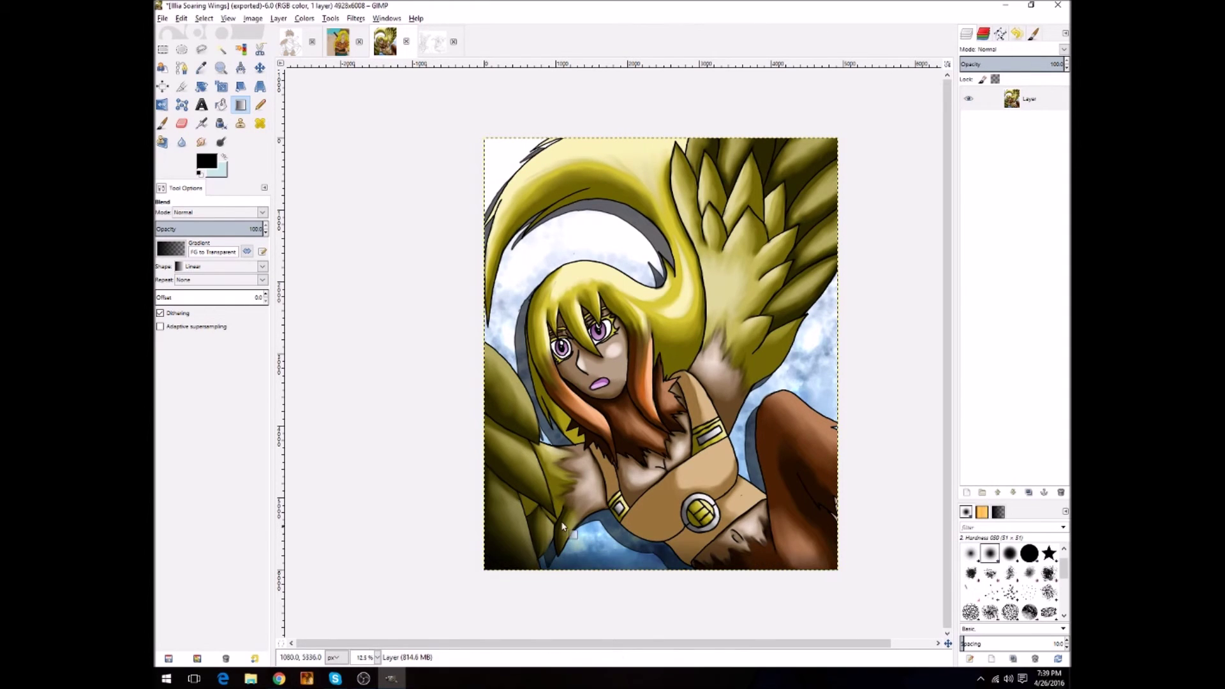
drag(446, 347, 519, 344)
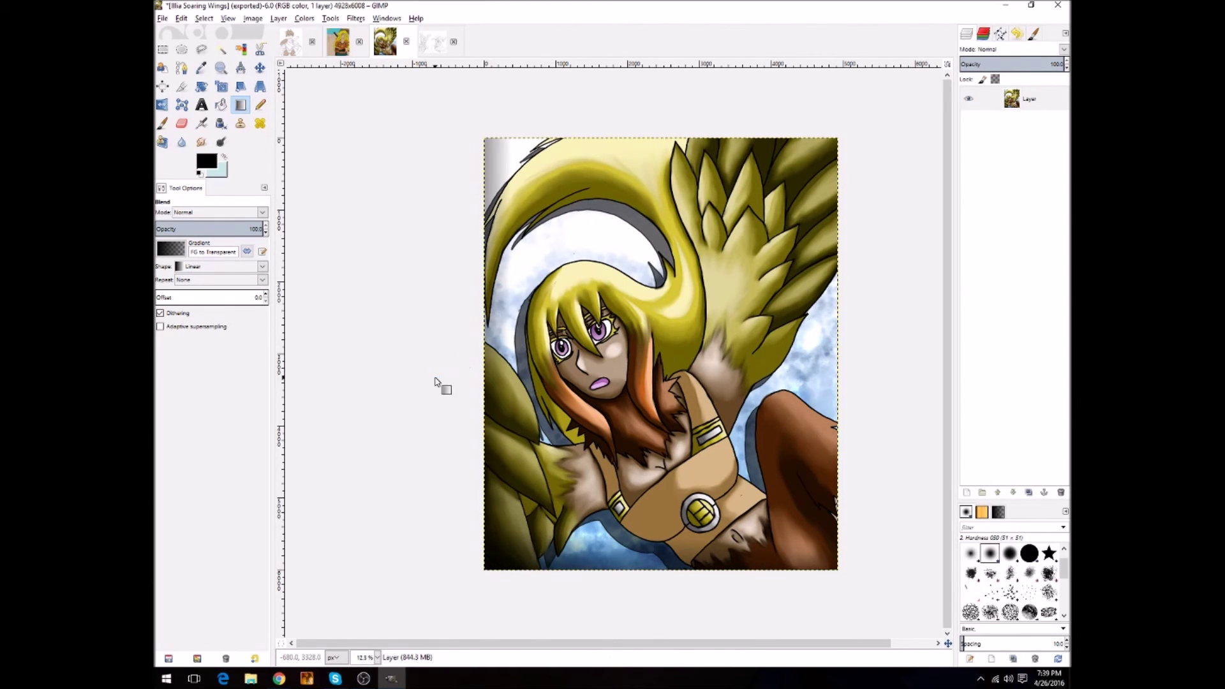
Swap colours and lay a light-blue fading wash over the upper-right feathers
click(224, 156)
drag(852, 115, 672, 273)
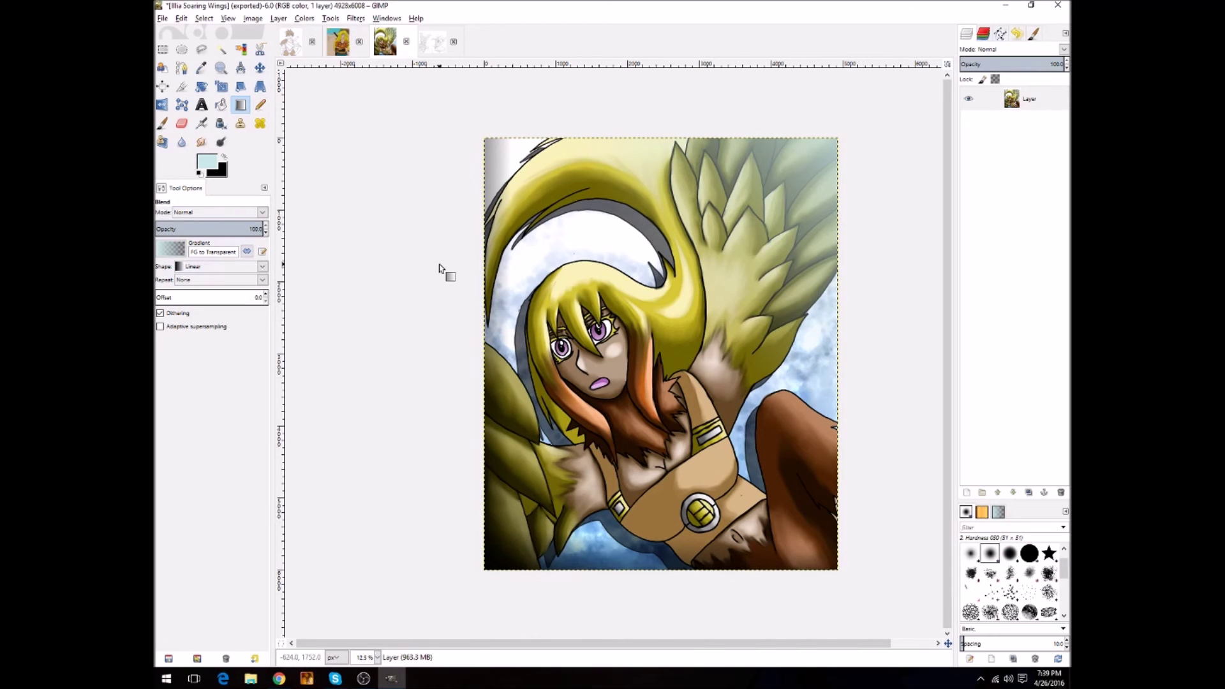
click(221, 142)
click(221, 67)
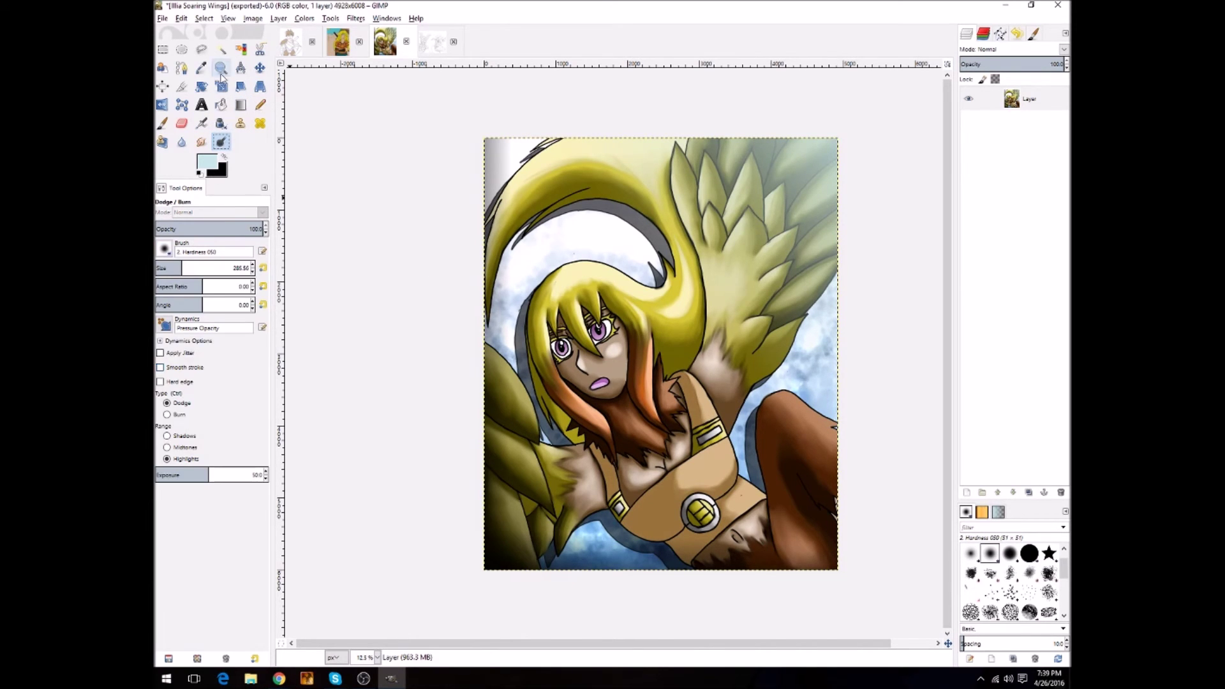
Zoom in on the face and dodge both irises with a slightly smaller brush
click(179, 233)
click(598, 400)
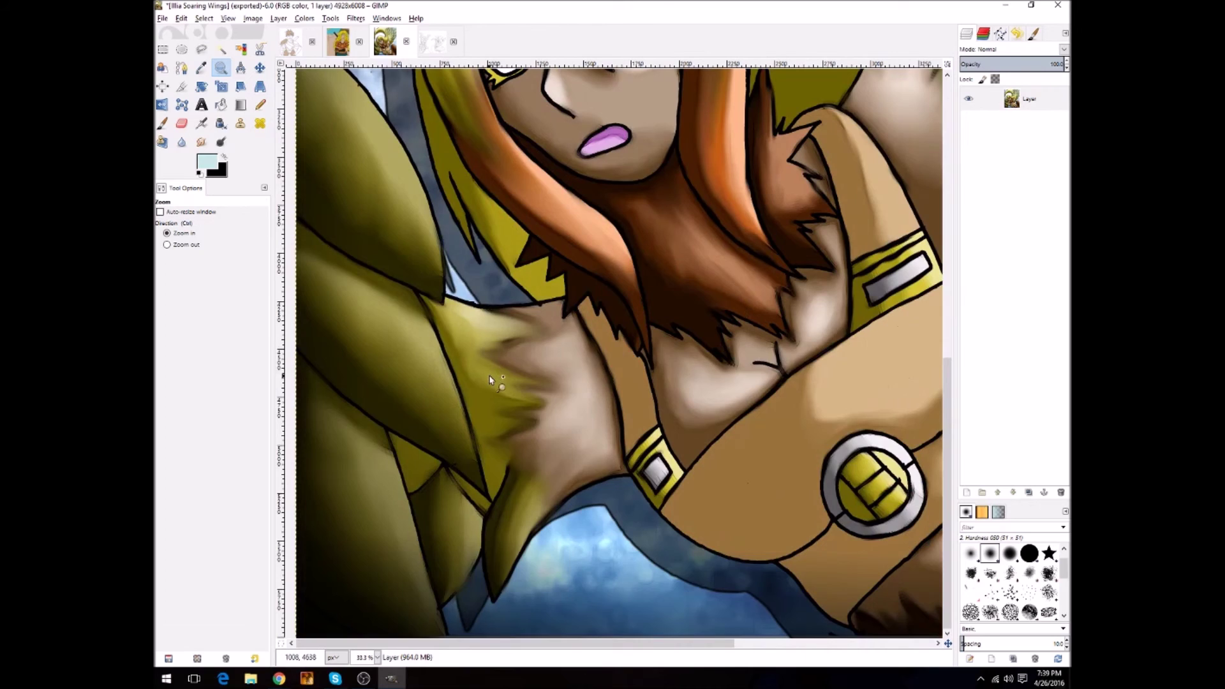
scroll(490, 380, up, 5)
click(221, 141)
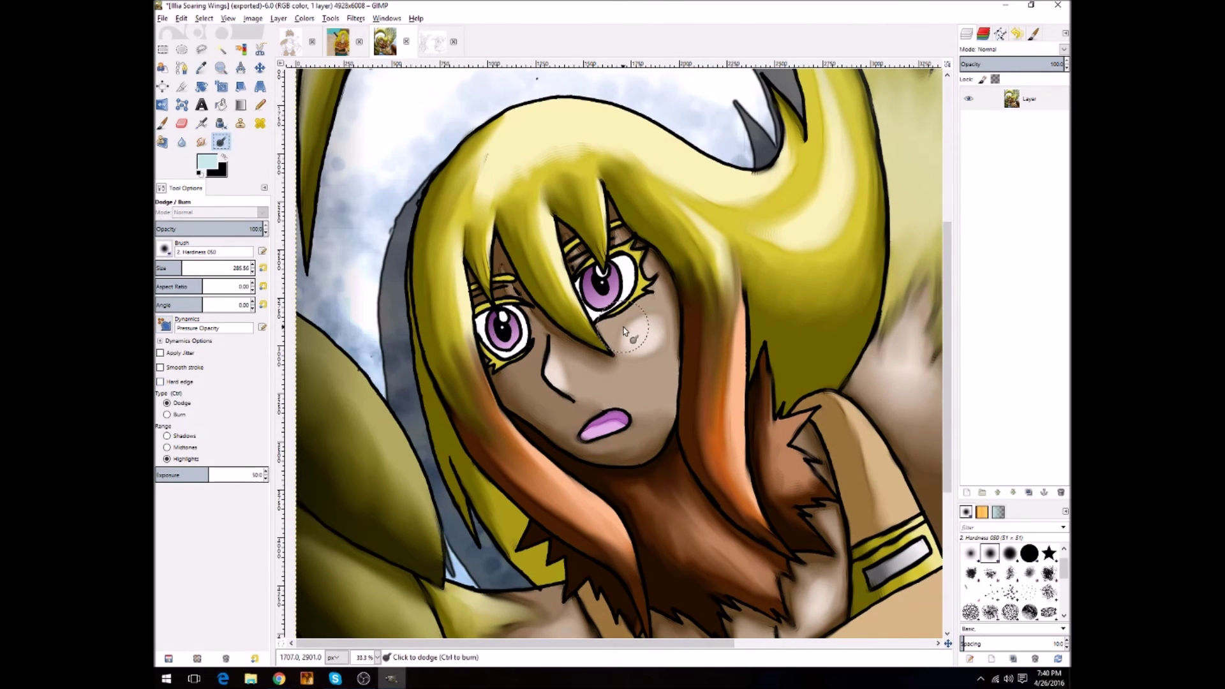
key(bracketleft)
key(bracketleft)
key(bracketleft)
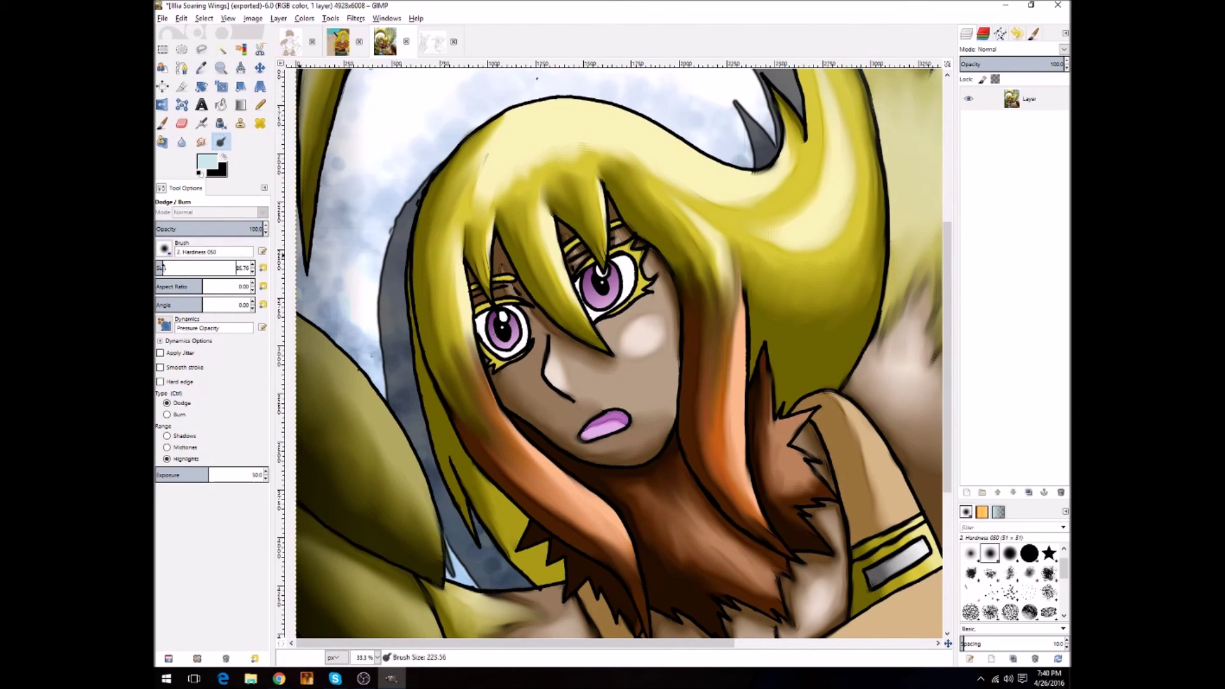
mouse_move(612, 300)
mouse_down()
mouse_move(596, 297)
mouse_move(607, 303)
mouse_move(610, 291)
mouse_up()
drag(513, 331, 480, 329)
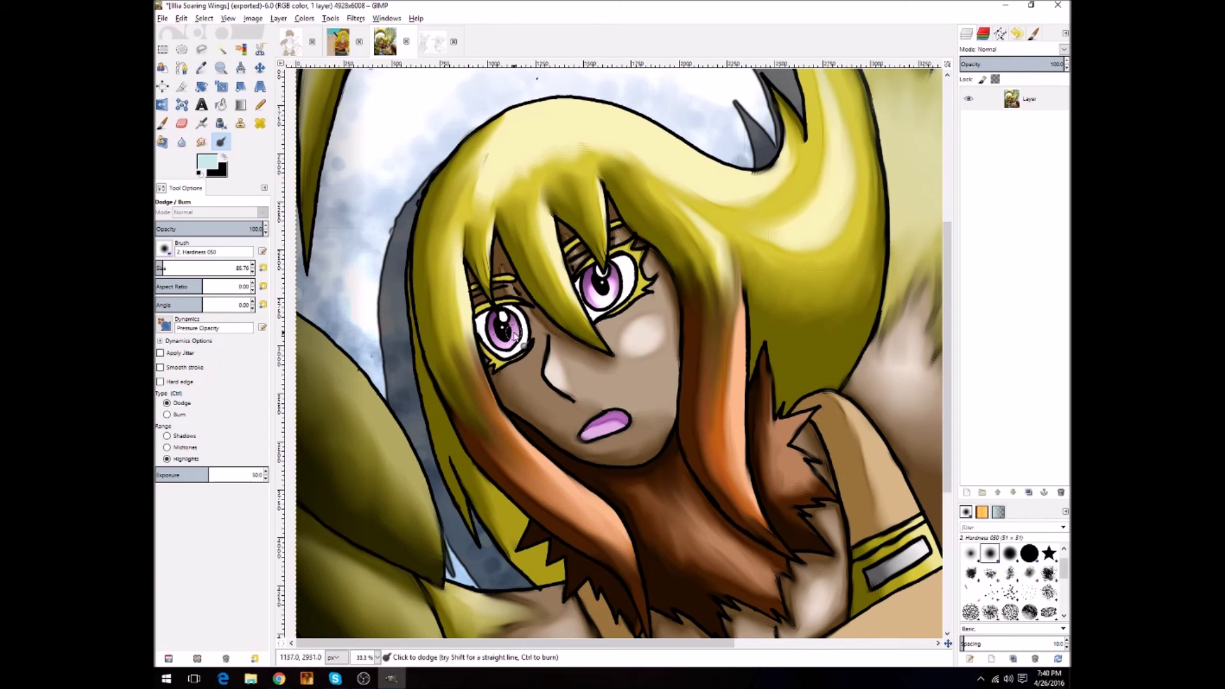
Burn the hair strands between and beside the eyes, then zoom back out
click(166, 414)
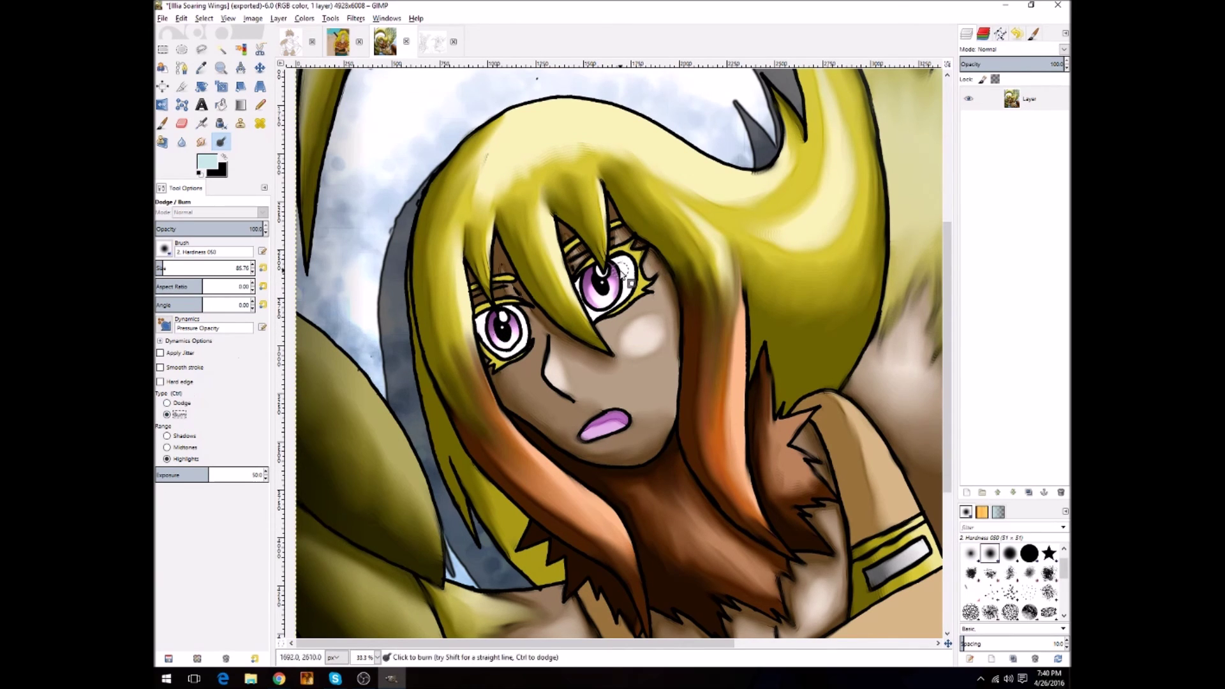
mouse_move(616, 277)
mouse_down()
mouse_move(586, 306)
mouse_move(606, 345)
mouse_up()
drag(482, 328, 529, 367)
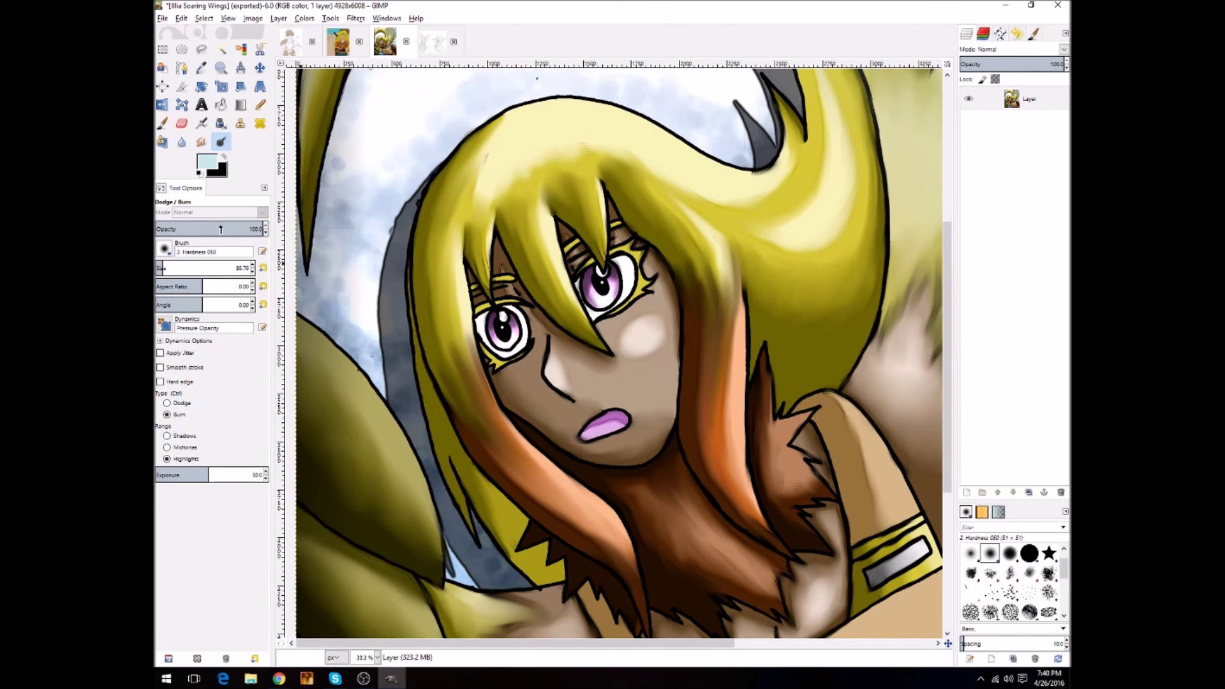
click(221, 68)
click(167, 244)
click(556, 273)
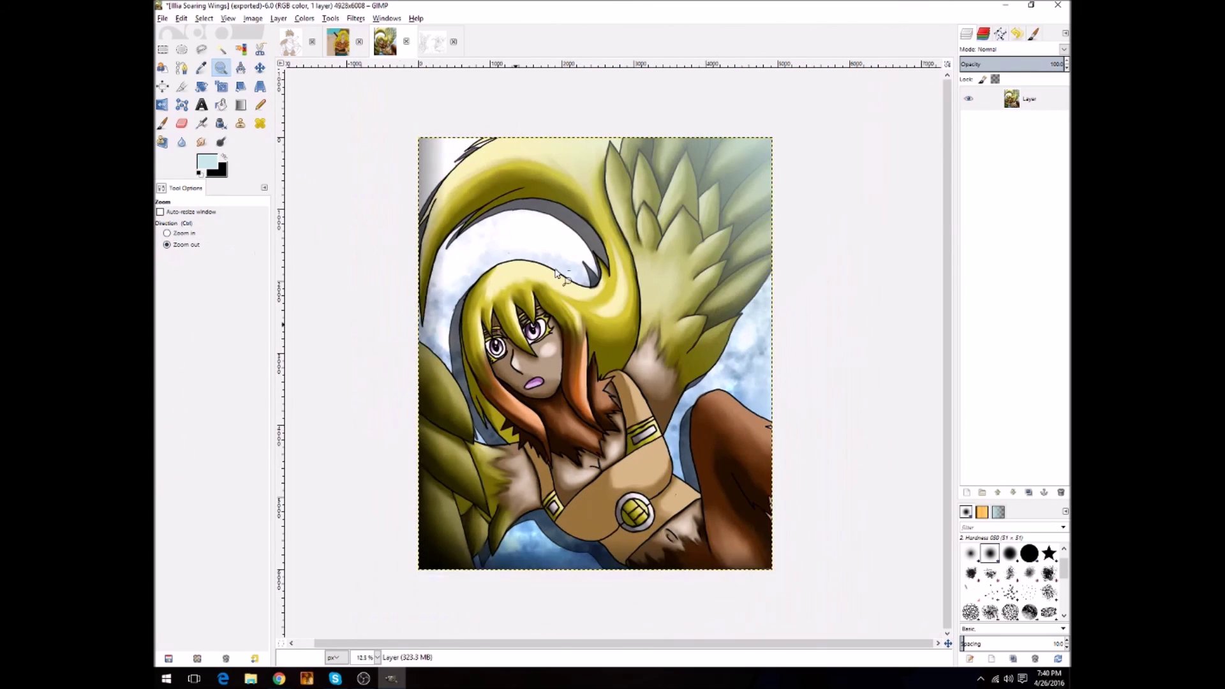
Re-export the finished image as Illia Soaring Wings.jpg from the File menu
click(162, 18)
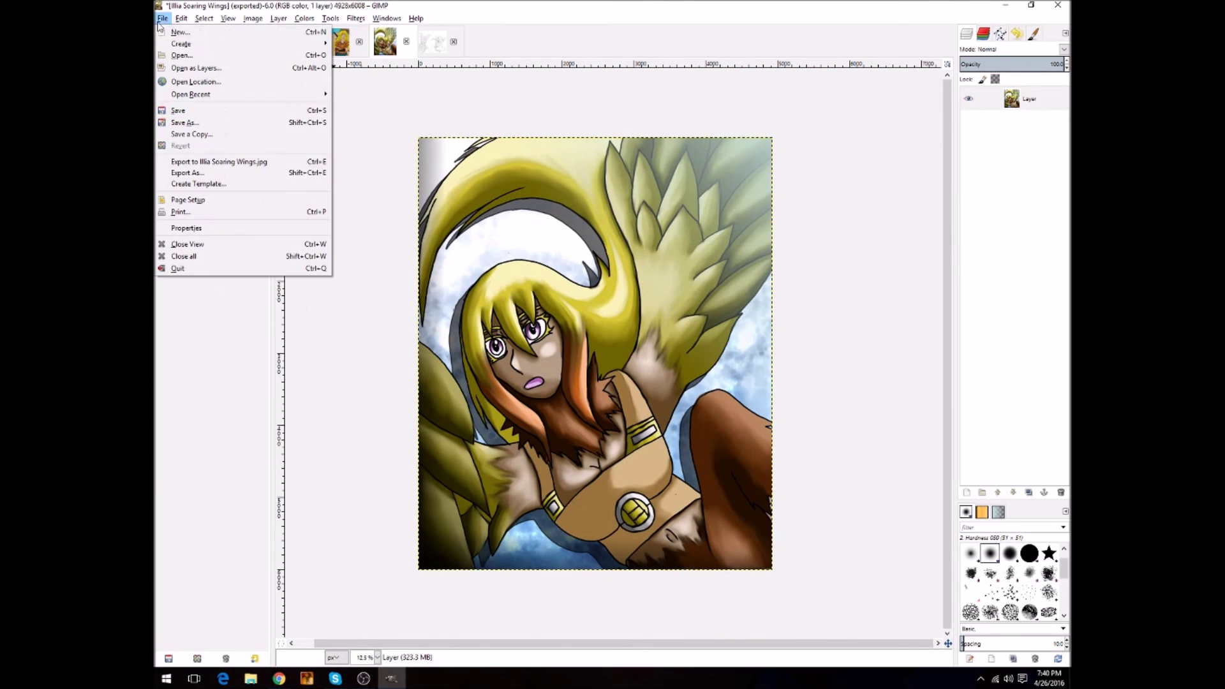
click(211, 159)
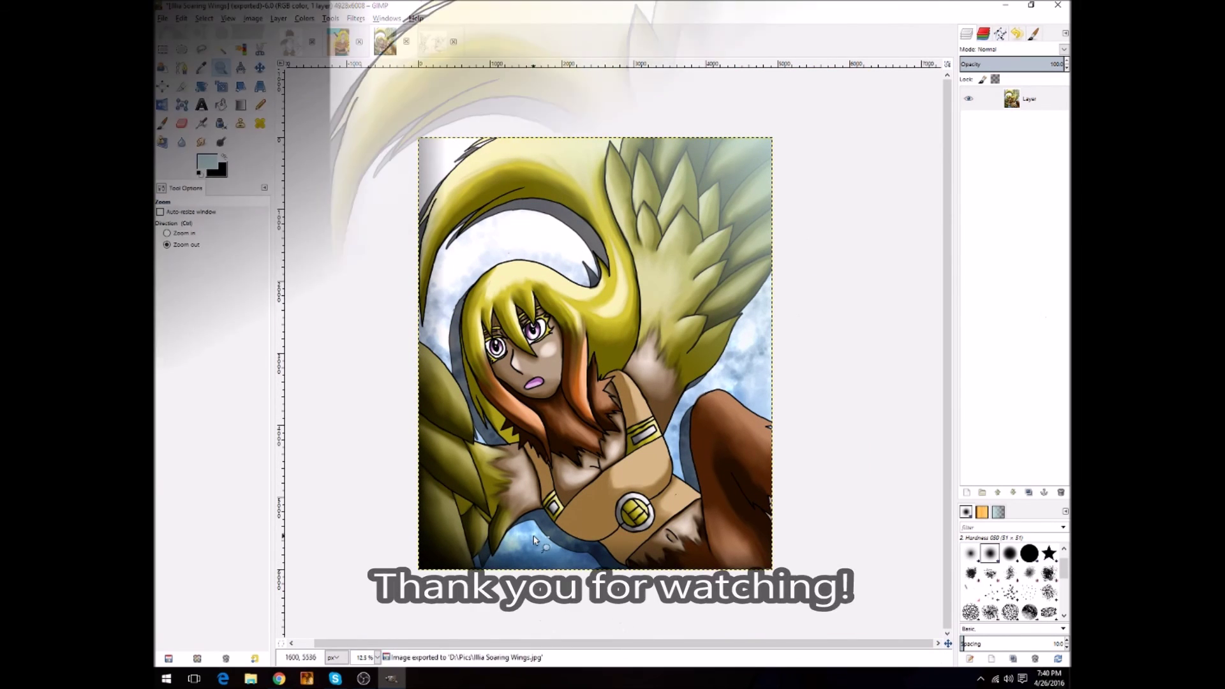